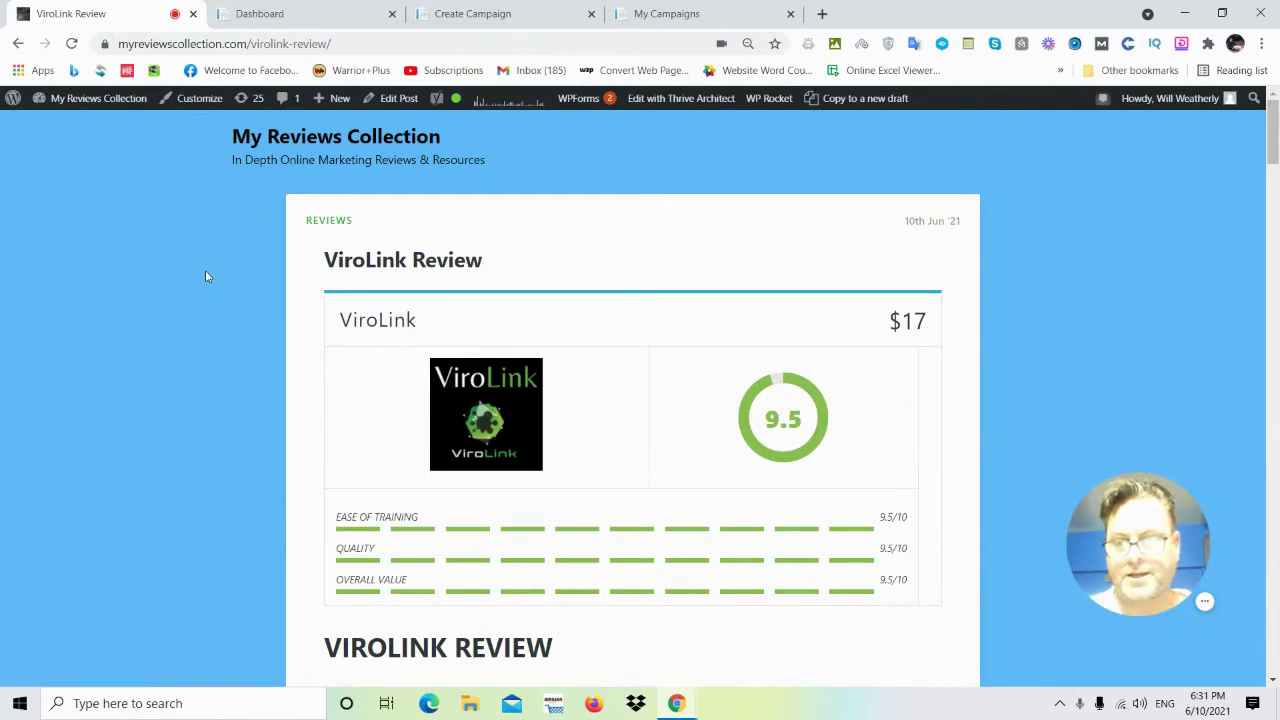
Scroll the ViroLink Review past the rating box and banner to 'What Is ViroLink All About?'.
scroll(207, 276, "down", 2)
scroll(210, 280, "down", 3)
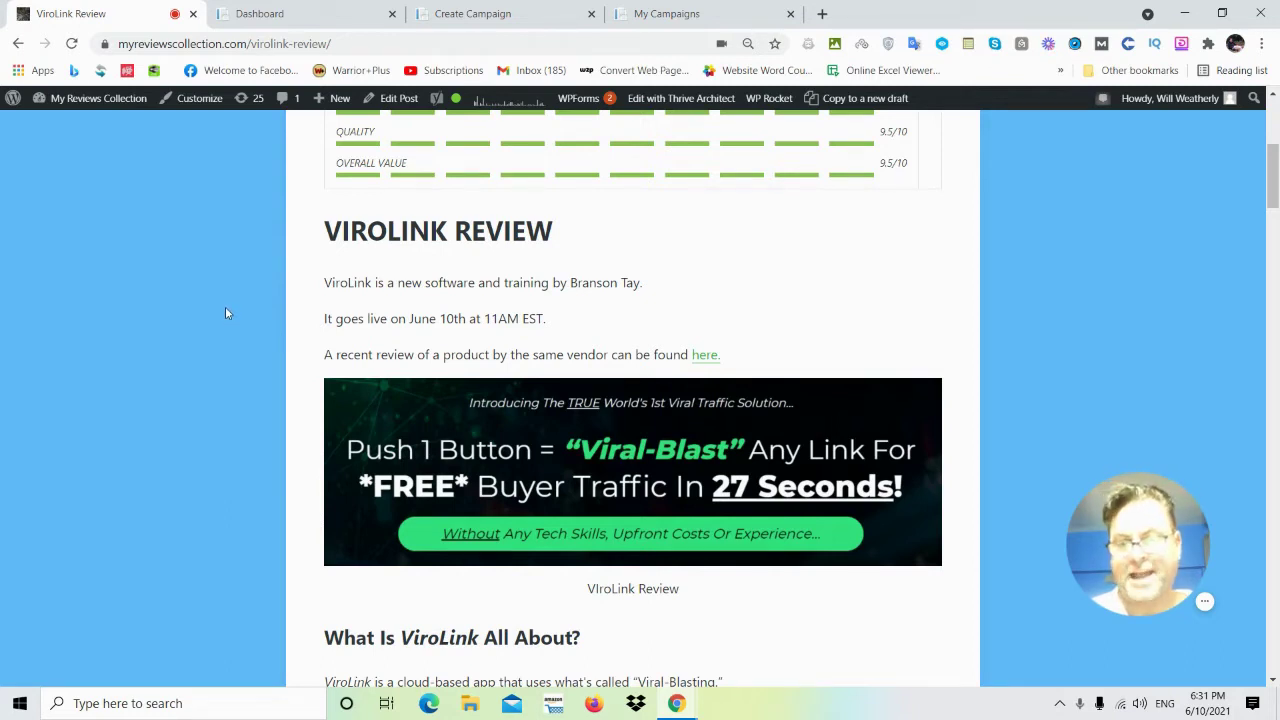
scroll(226, 313, "down", 1)
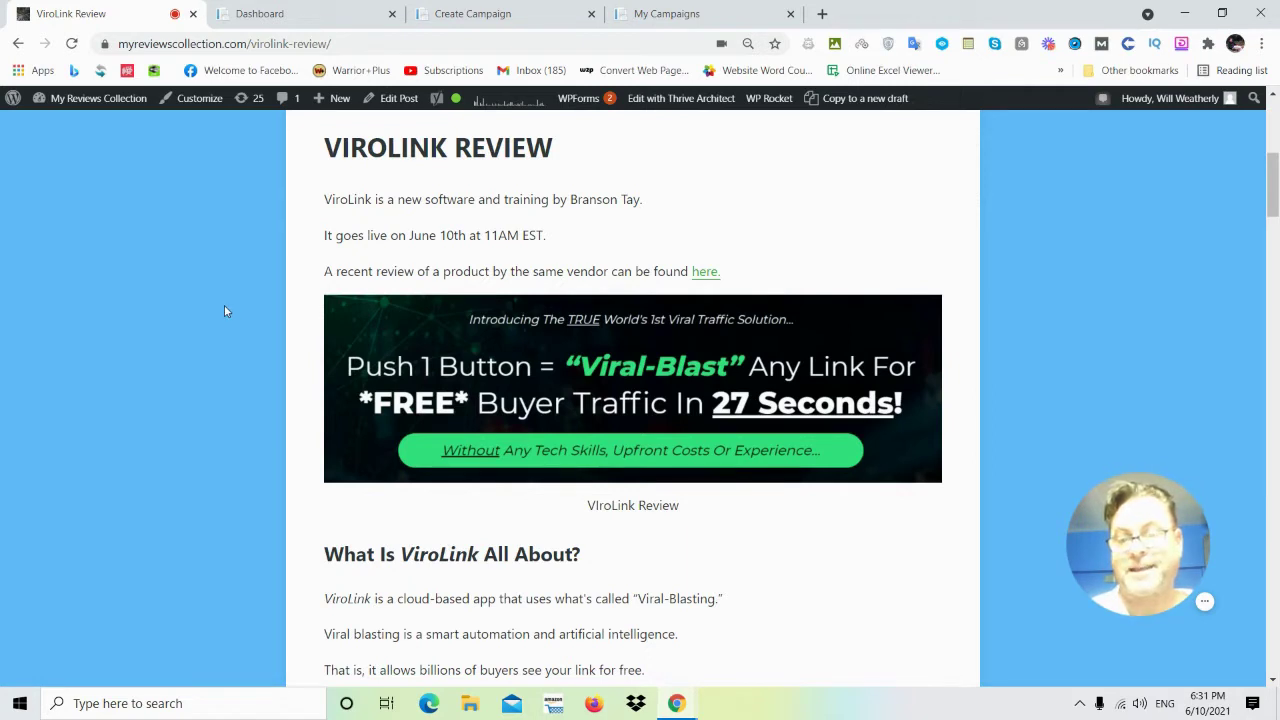
scroll(238, 313, "down", 1)
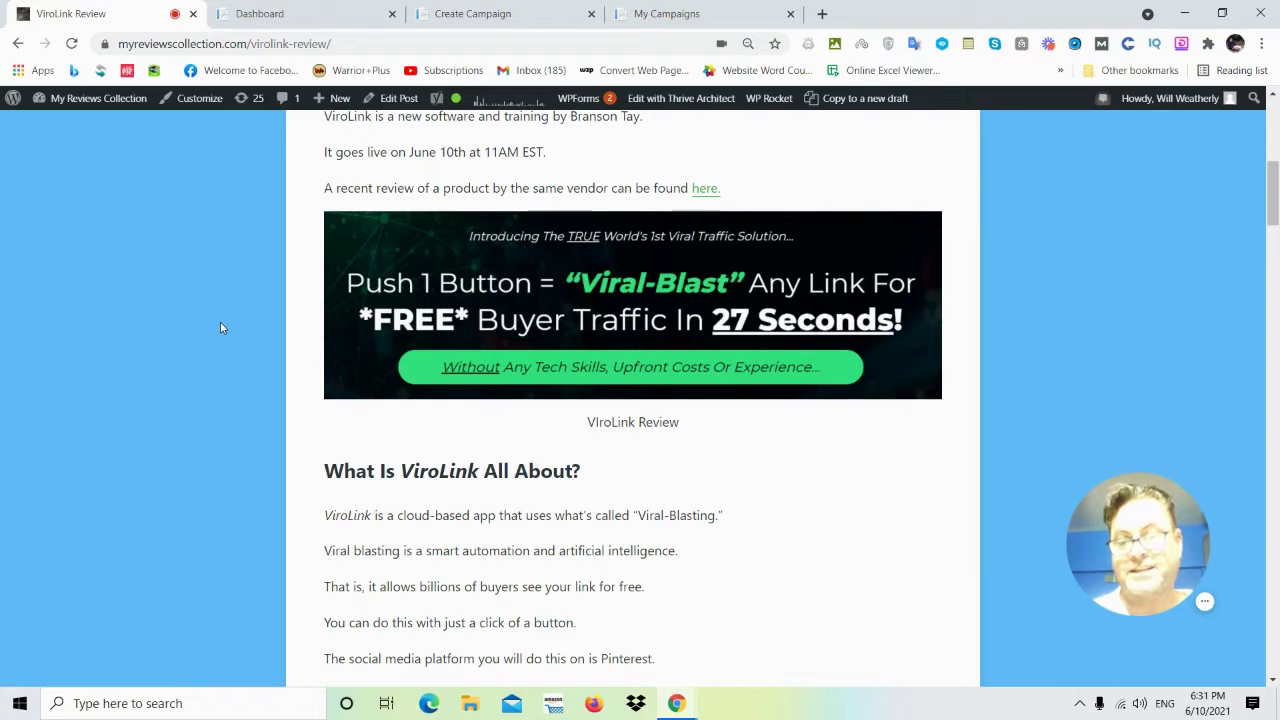
scroll(220, 322, "down", 1)
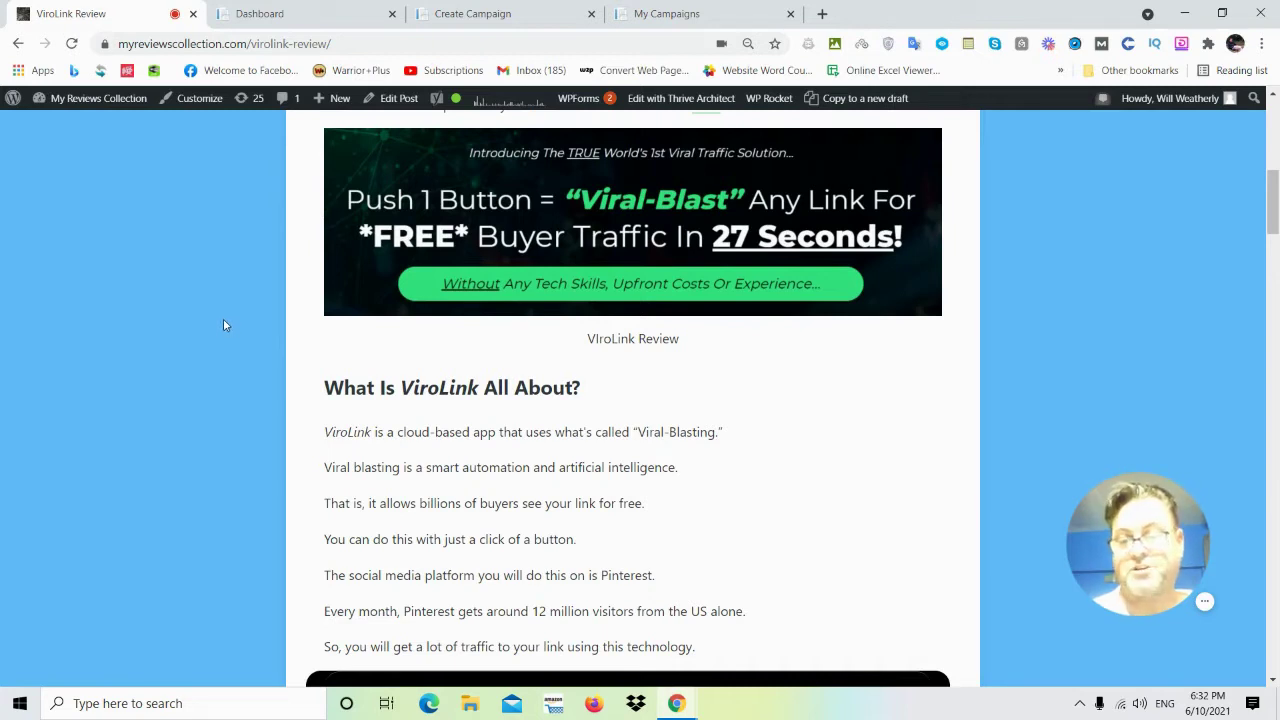
Scroll through 'What Steps Do You Need To Take?' and 'Pros & Cons' to 'Final Thoughts'.
scroll(226, 322, "down", 5)
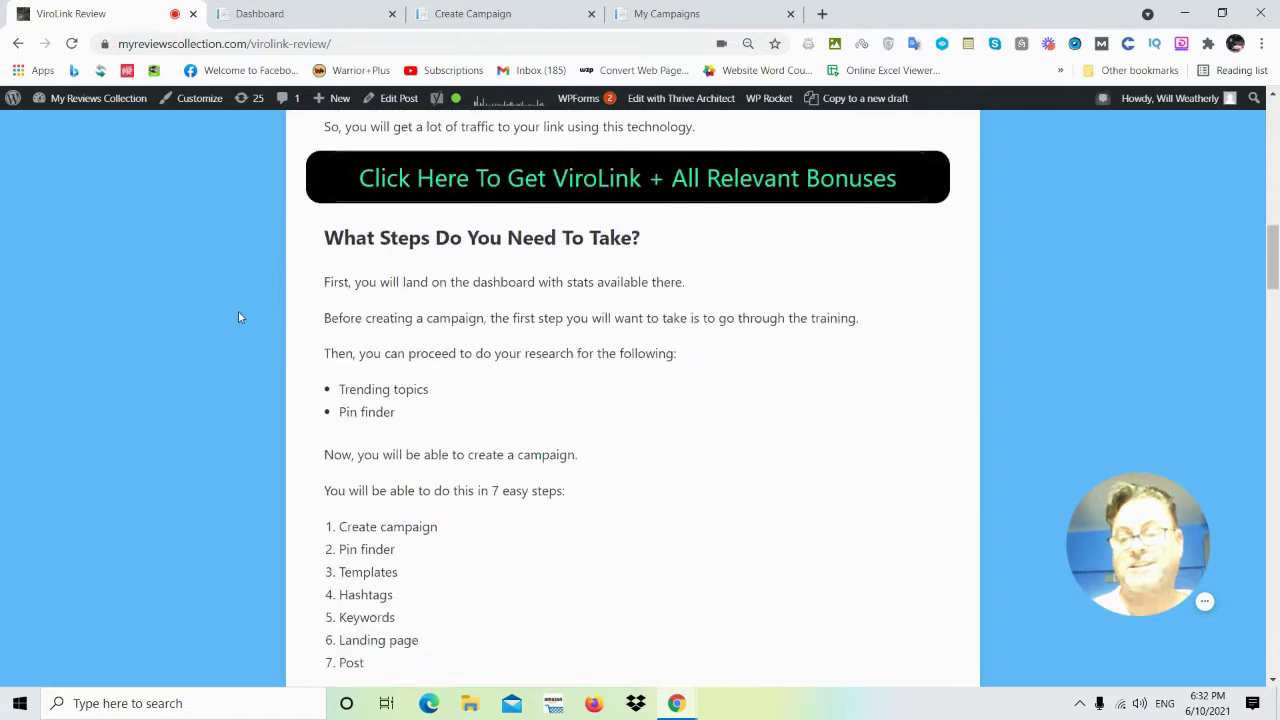
scroll(239, 317, "down", 2)
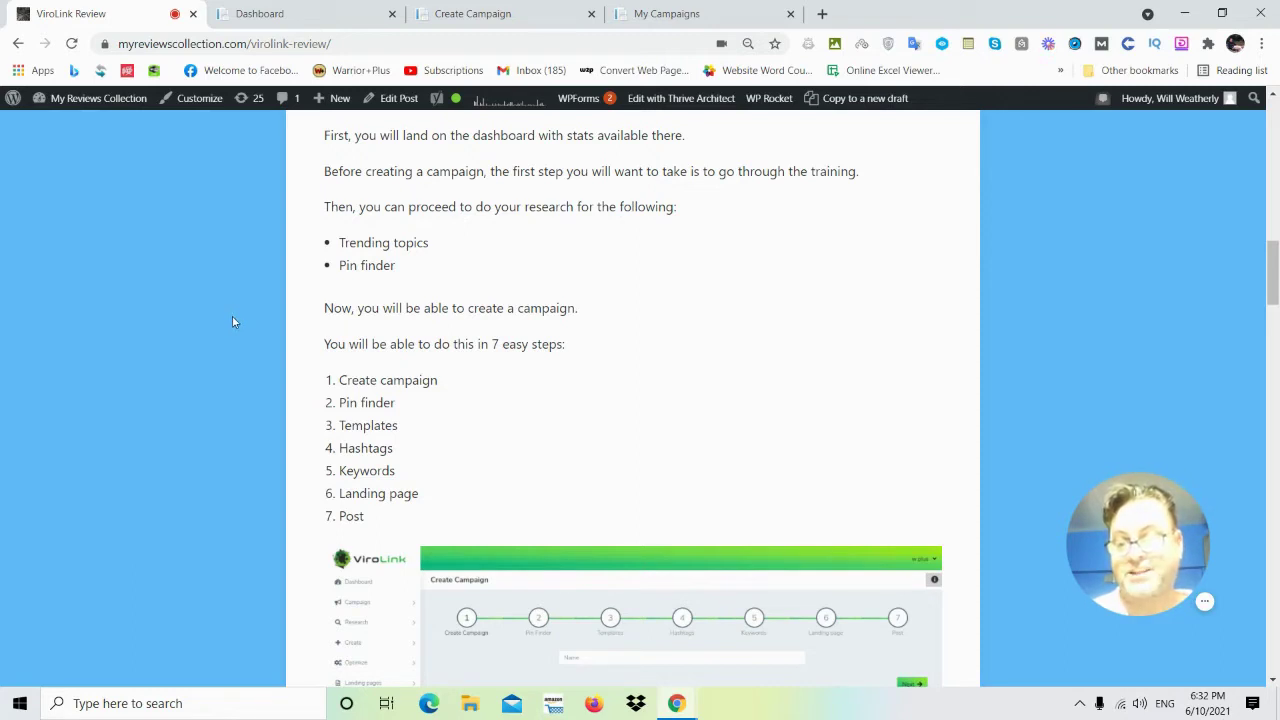
scroll(262, 305, "down", 2)
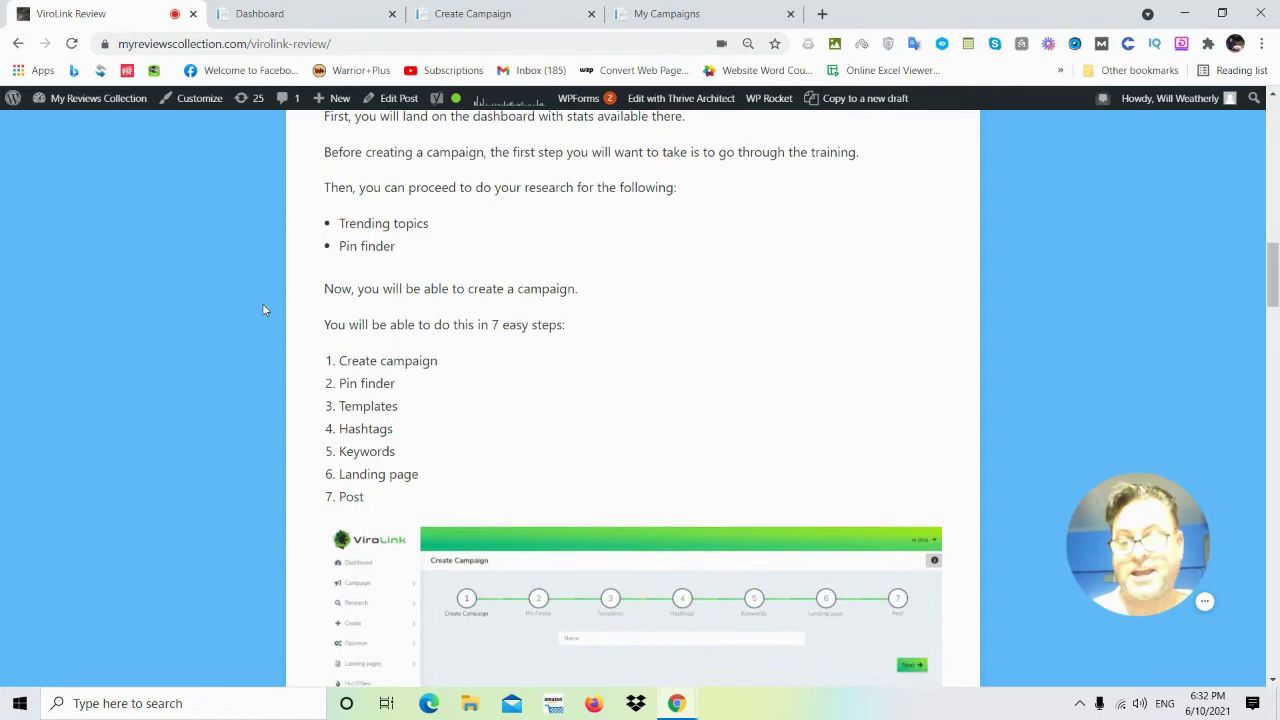
scroll(396, 362, "down", 1)
scroll(380, 330, "down", 1)
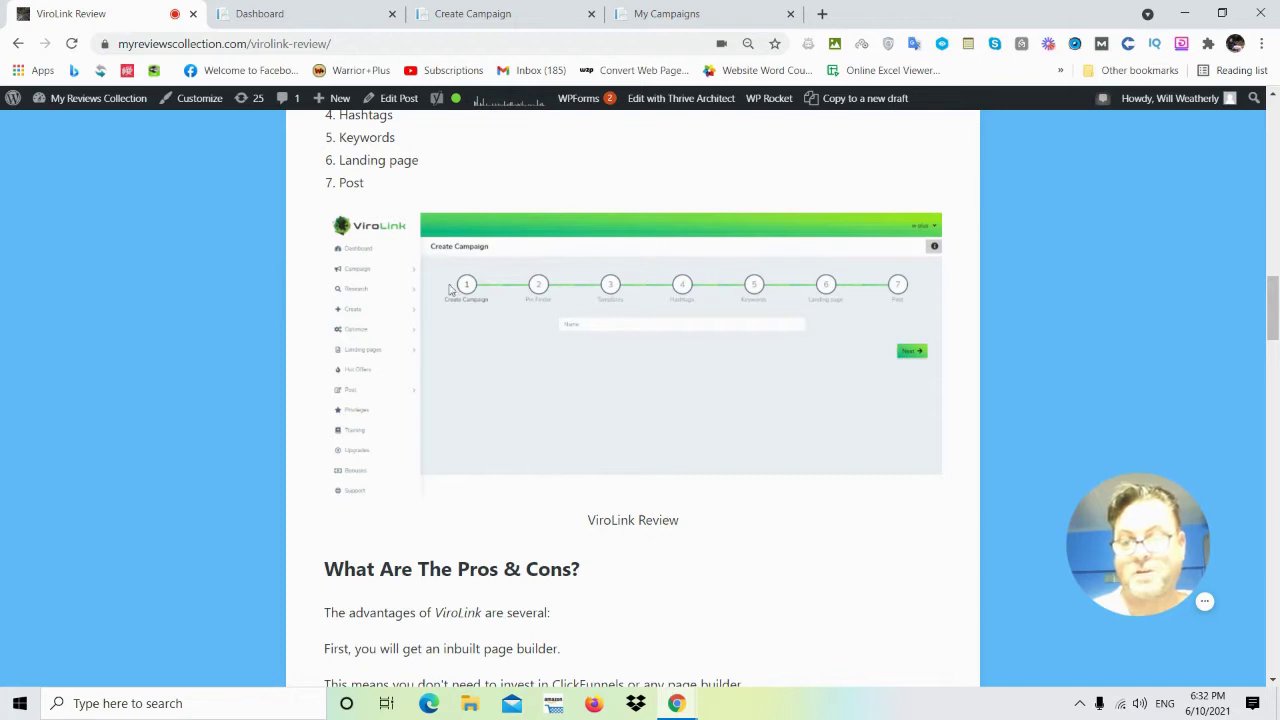
scroll(560, 321, "down", 1)
scroll(231, 340, "down", 3)
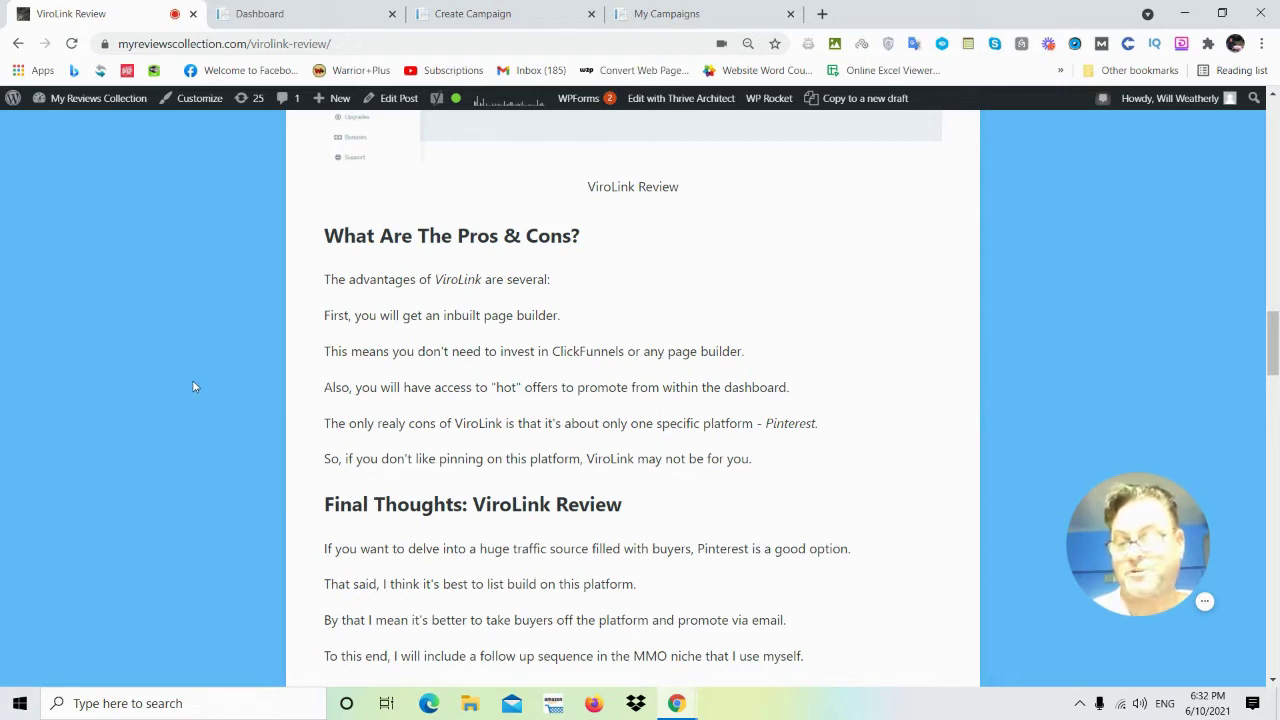
scroll(193, 385, "down", 1)
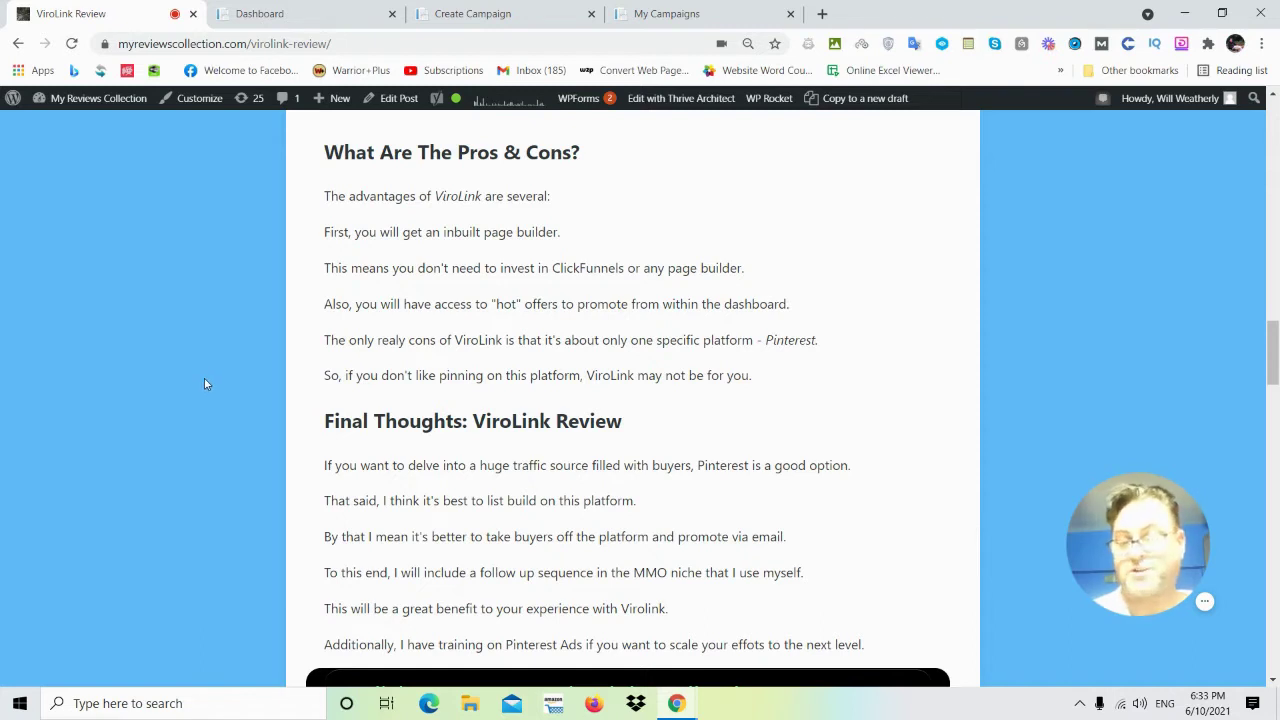
scroll(205, 379, "down", 1)
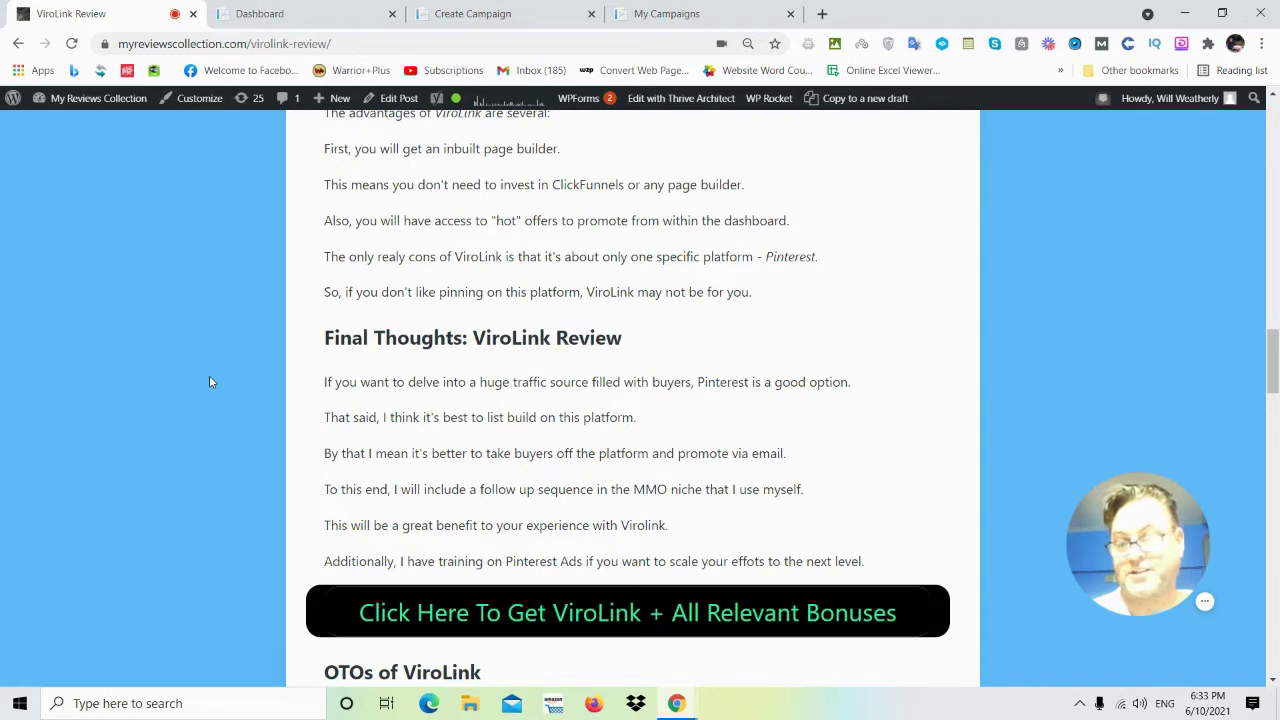
scroll(209, 381, "down", 1)
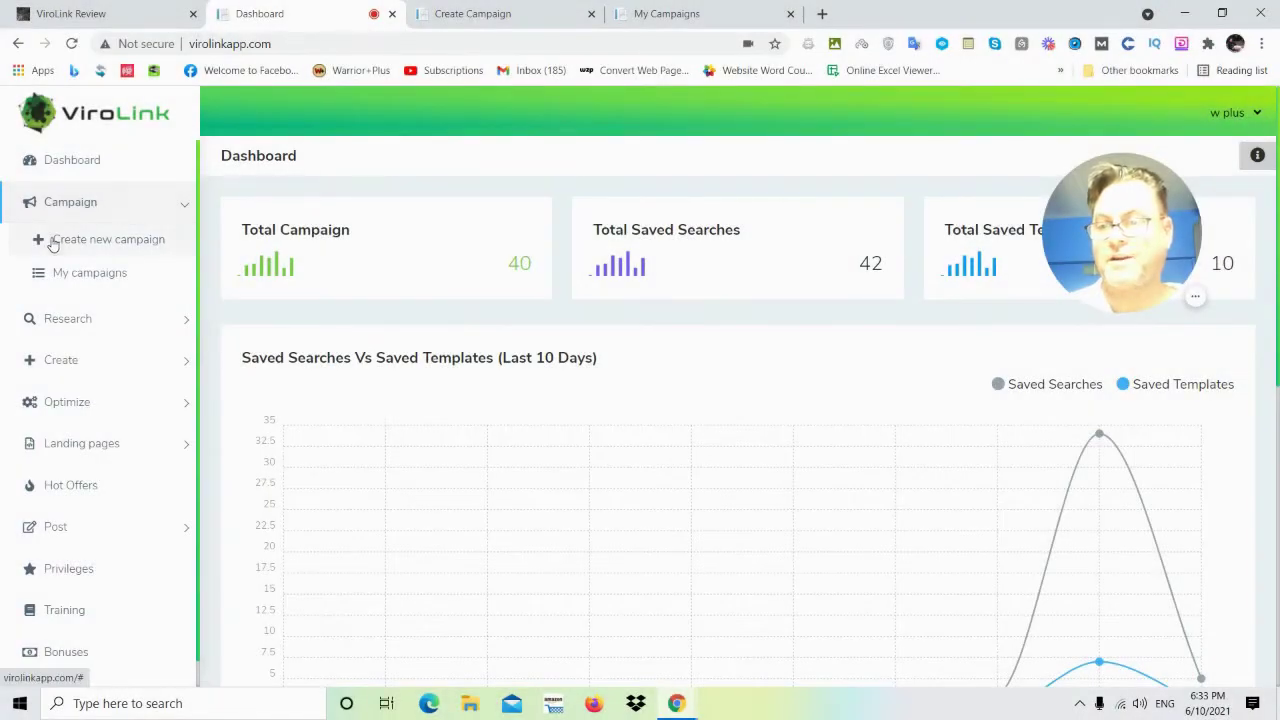
Expand the Research, Optimize and Landing pages sidebar menus to list their tools and options.
left_click(83, 334)
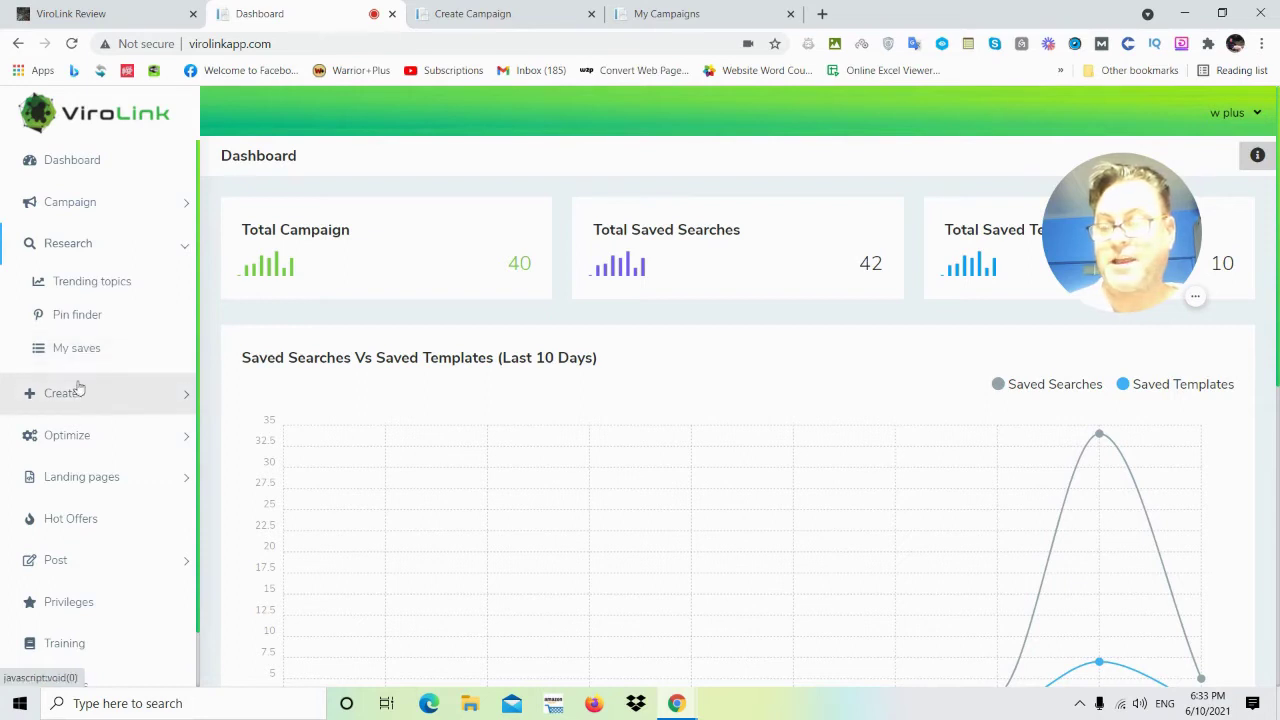
left_click(71, 440)
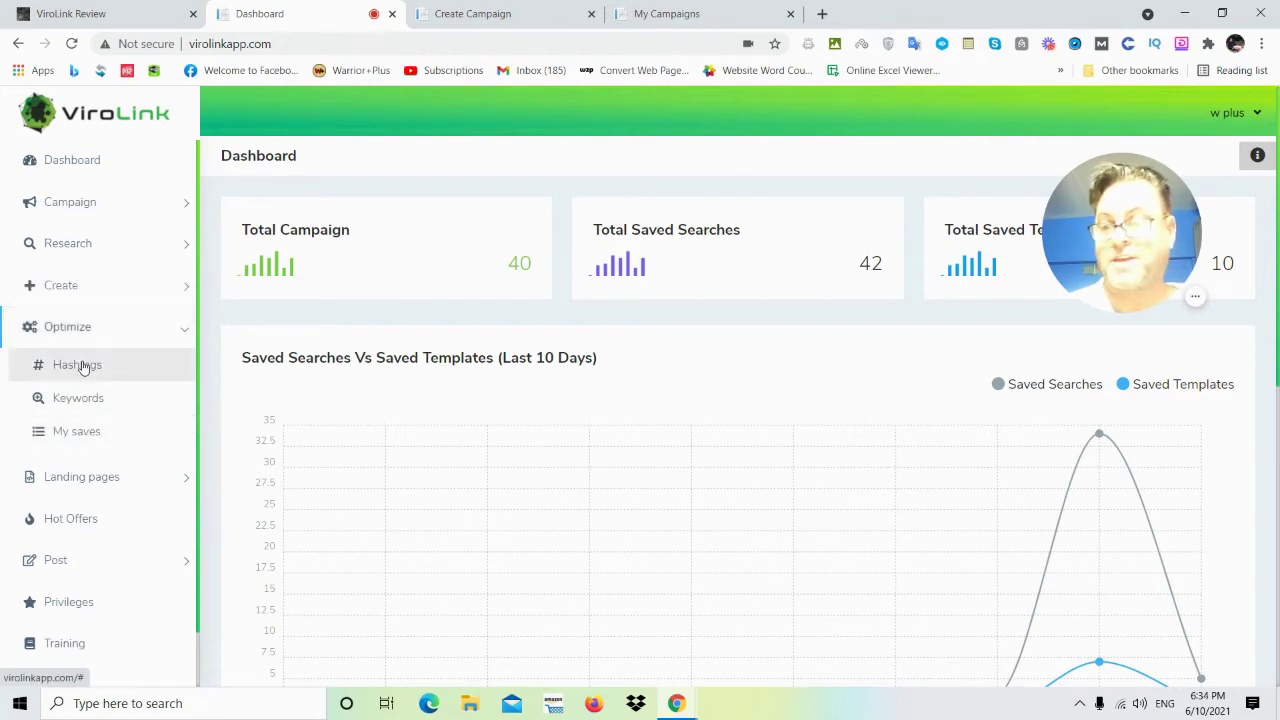
left_click(48, 484)
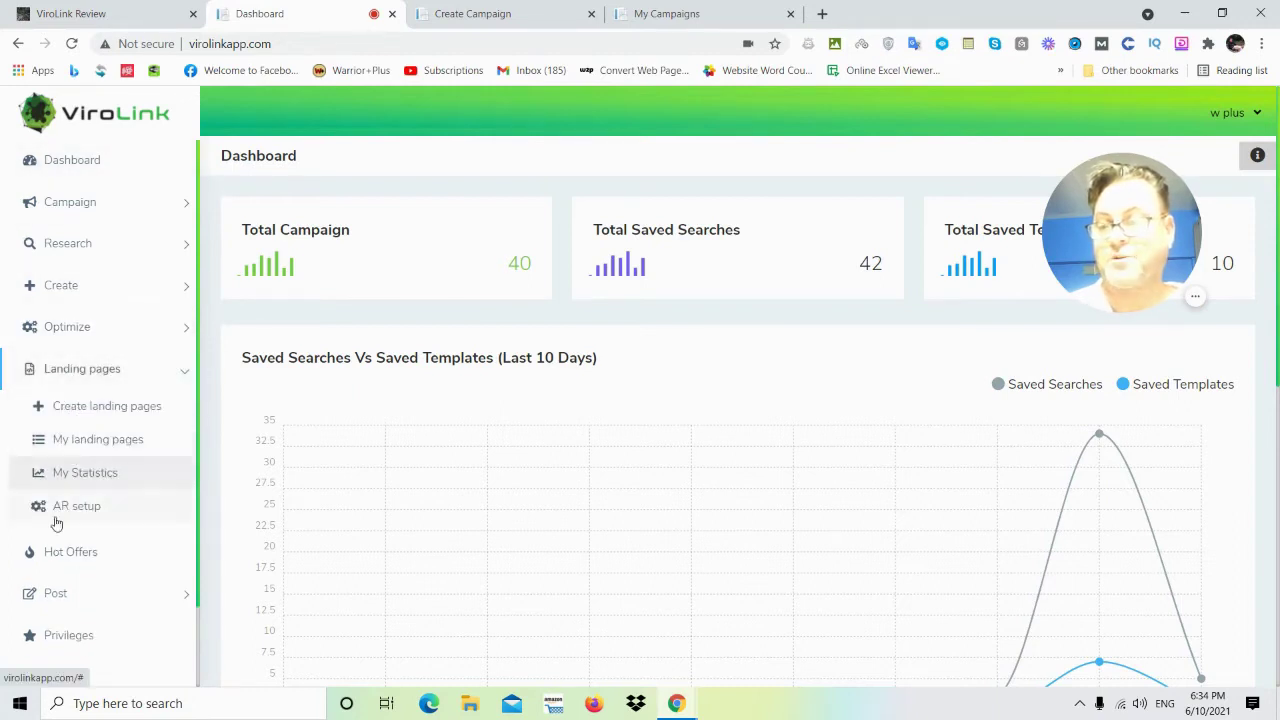
scroll(77, 557, "down", 1)
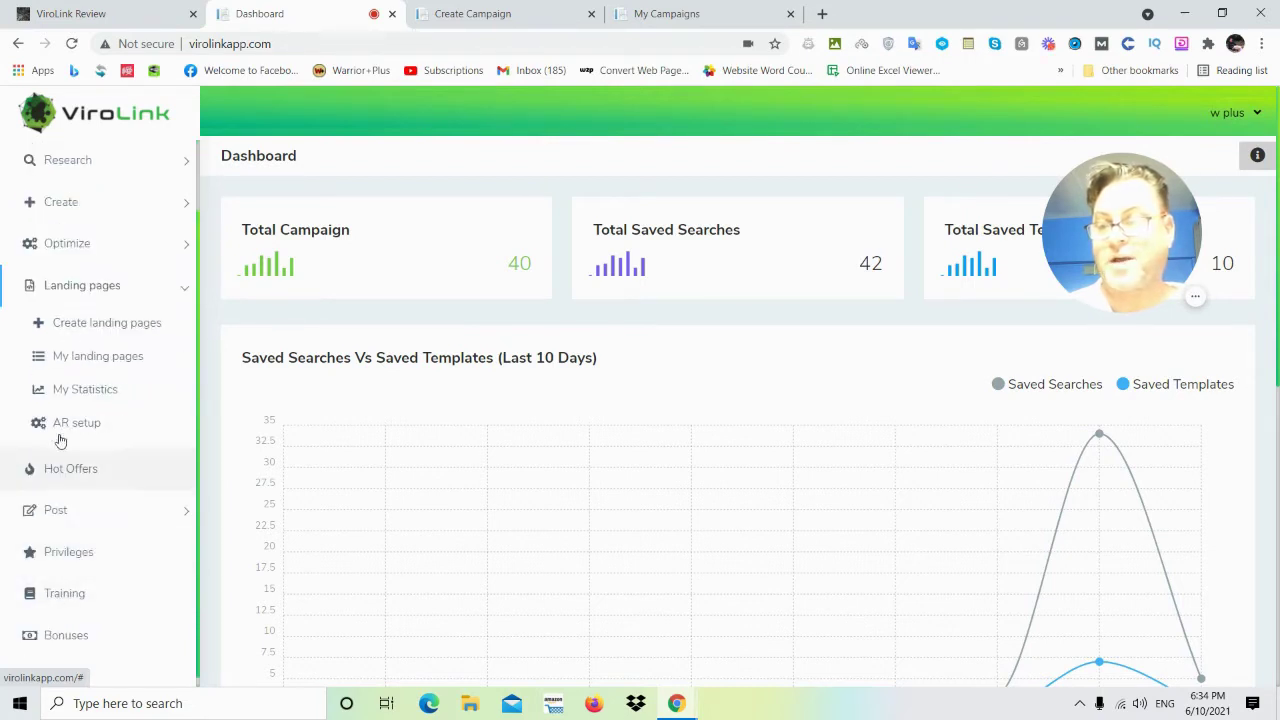
left_click(101, 361)
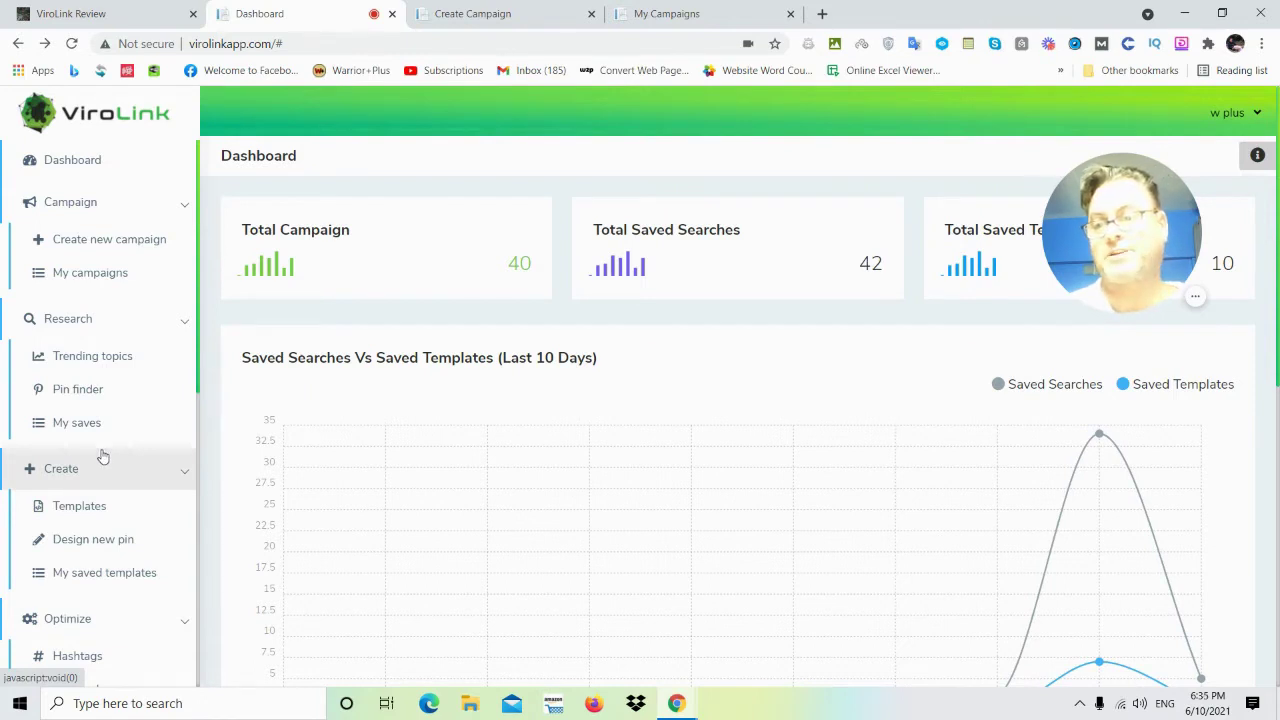
scroll(140, 380, "down", 1)
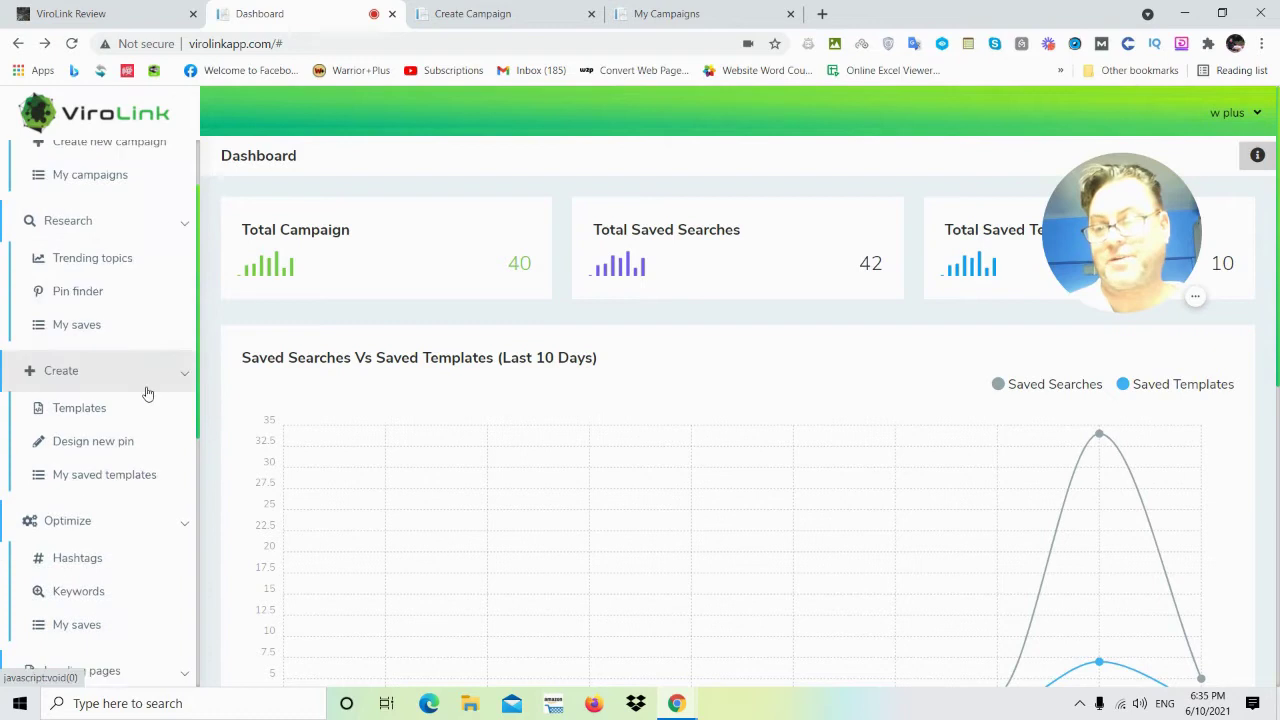
scroll(145, 395, "down", 4)
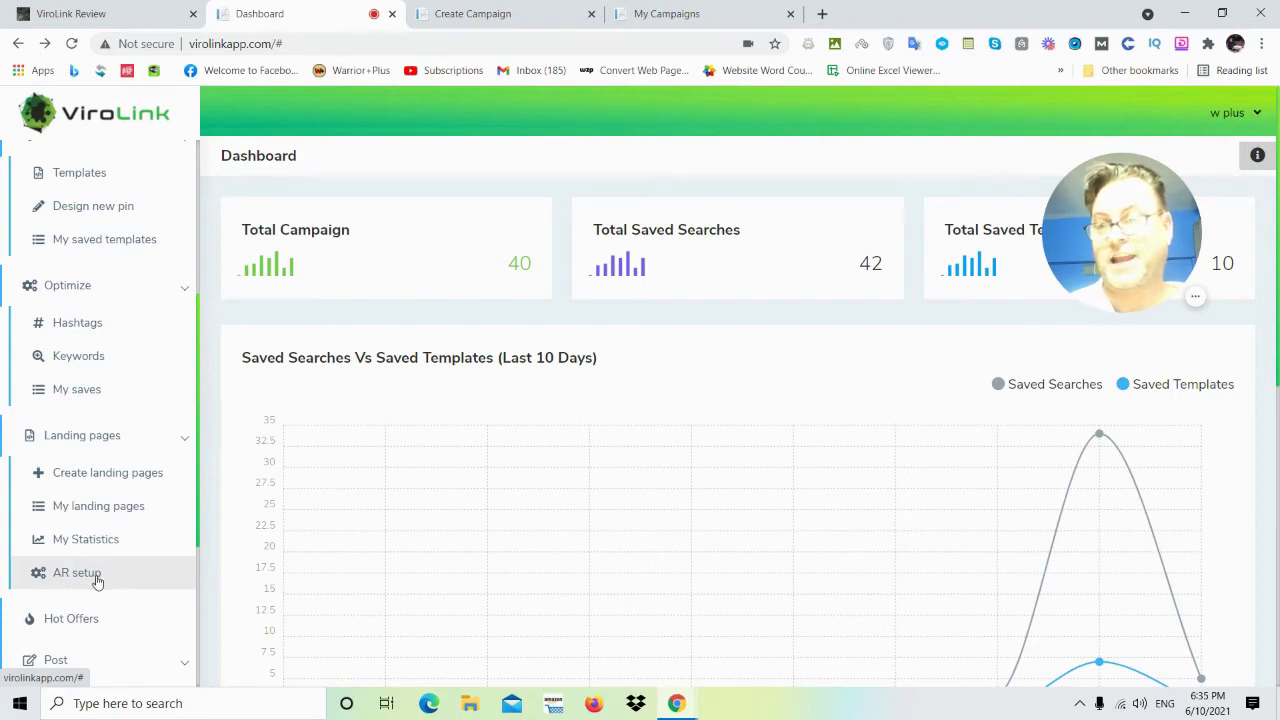
scroll(98, 530, "up", 2)
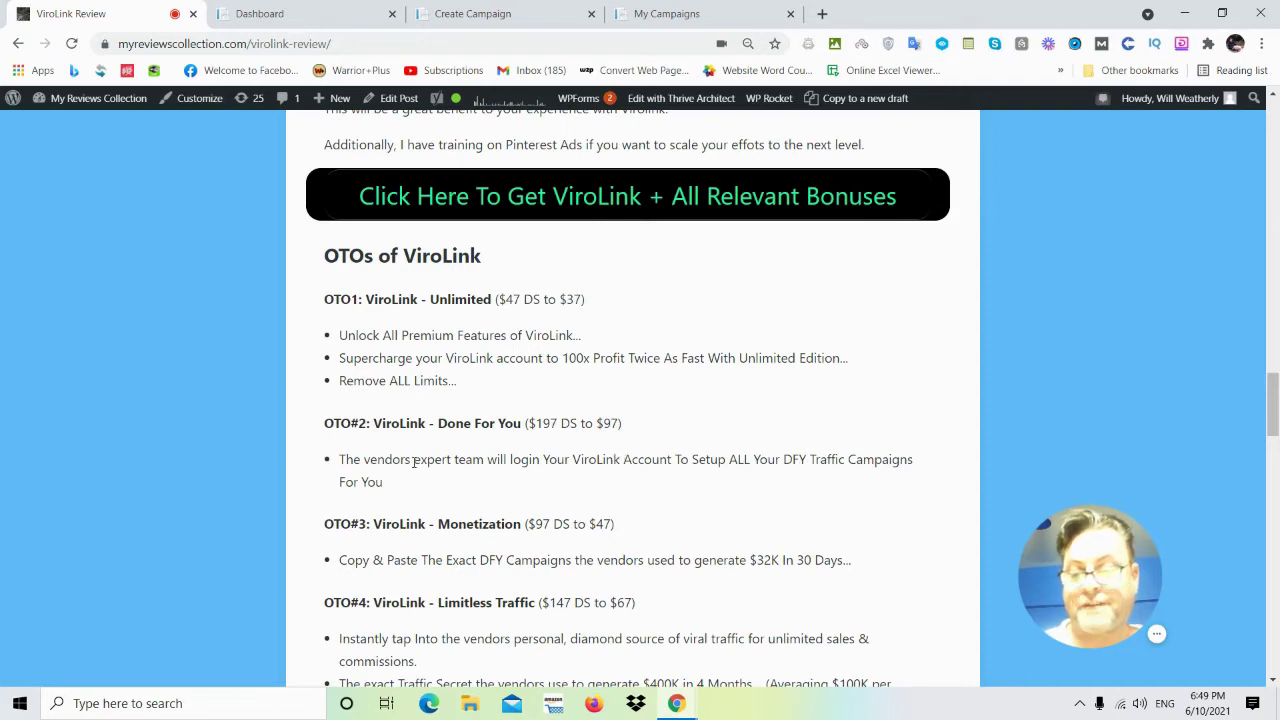
Scroll through the 'OTOs of ViroLink' upsells to OTO5 and OTO6 above the bonuses button.
scroll(414, 462, "down", 1)
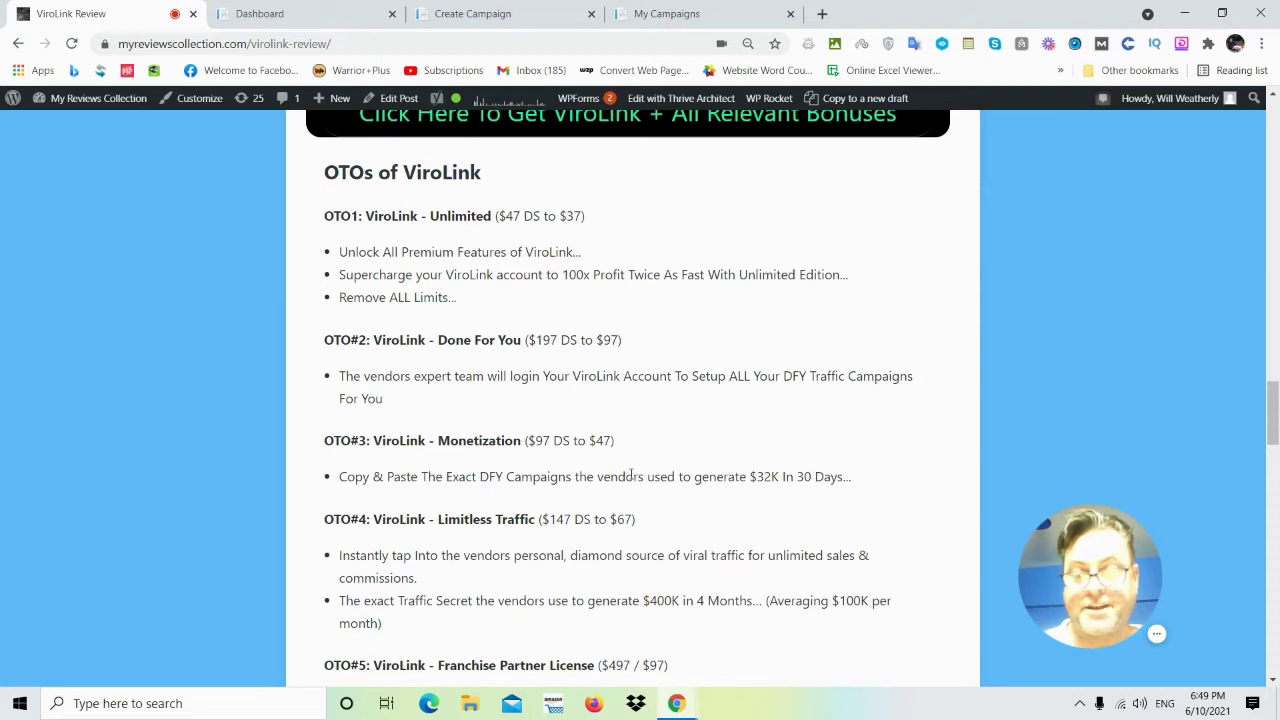
scroll(340, 477, "down", 1)
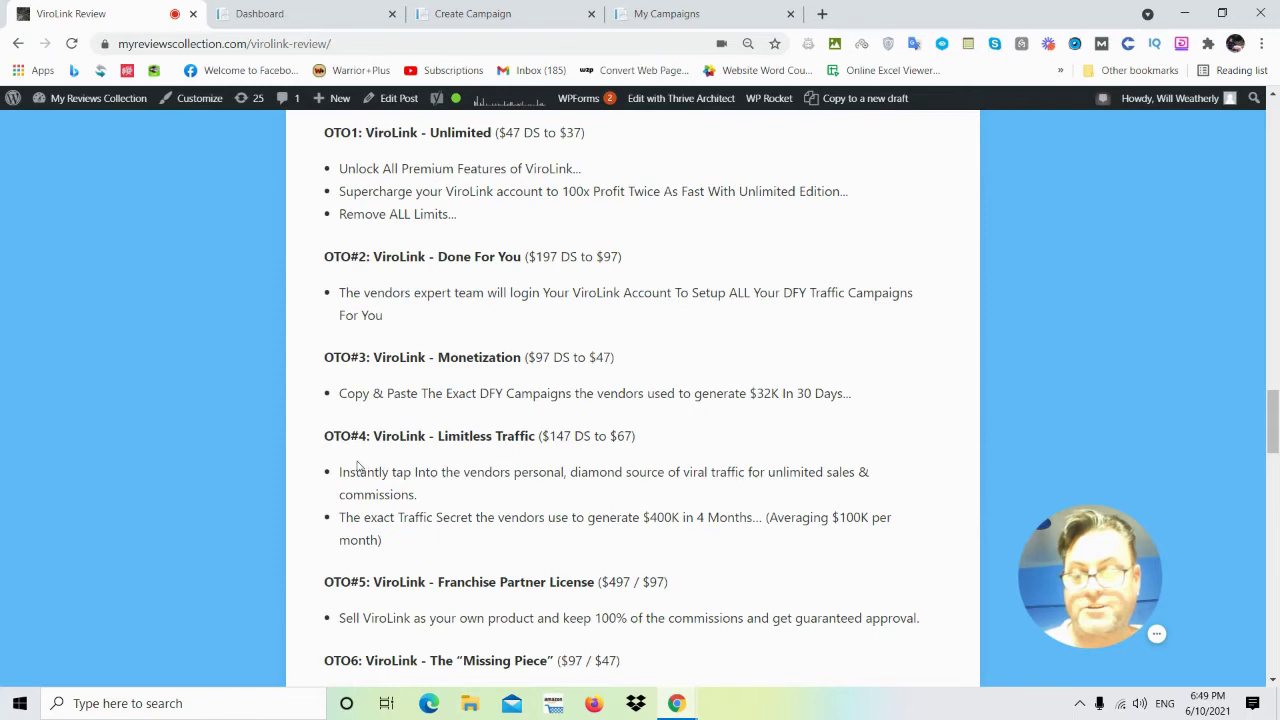
scroll(358, 466, "down", 1)
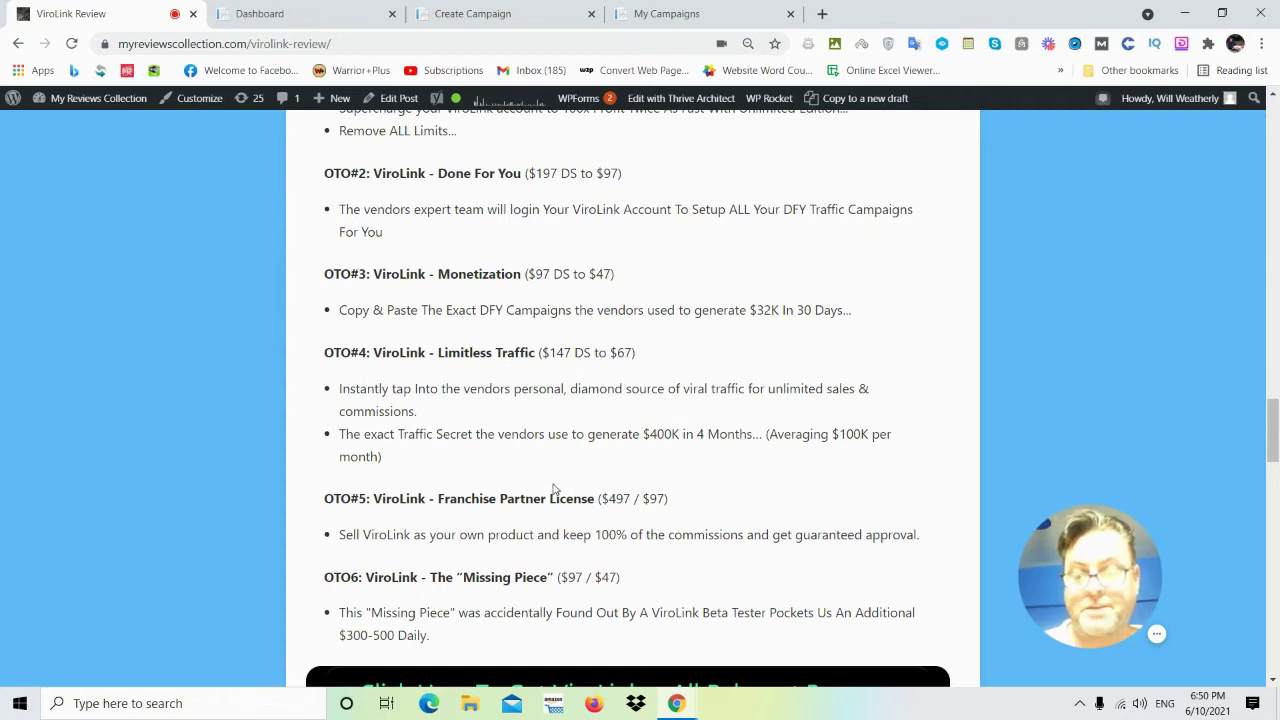
scroll(585, 480, "down", 1)
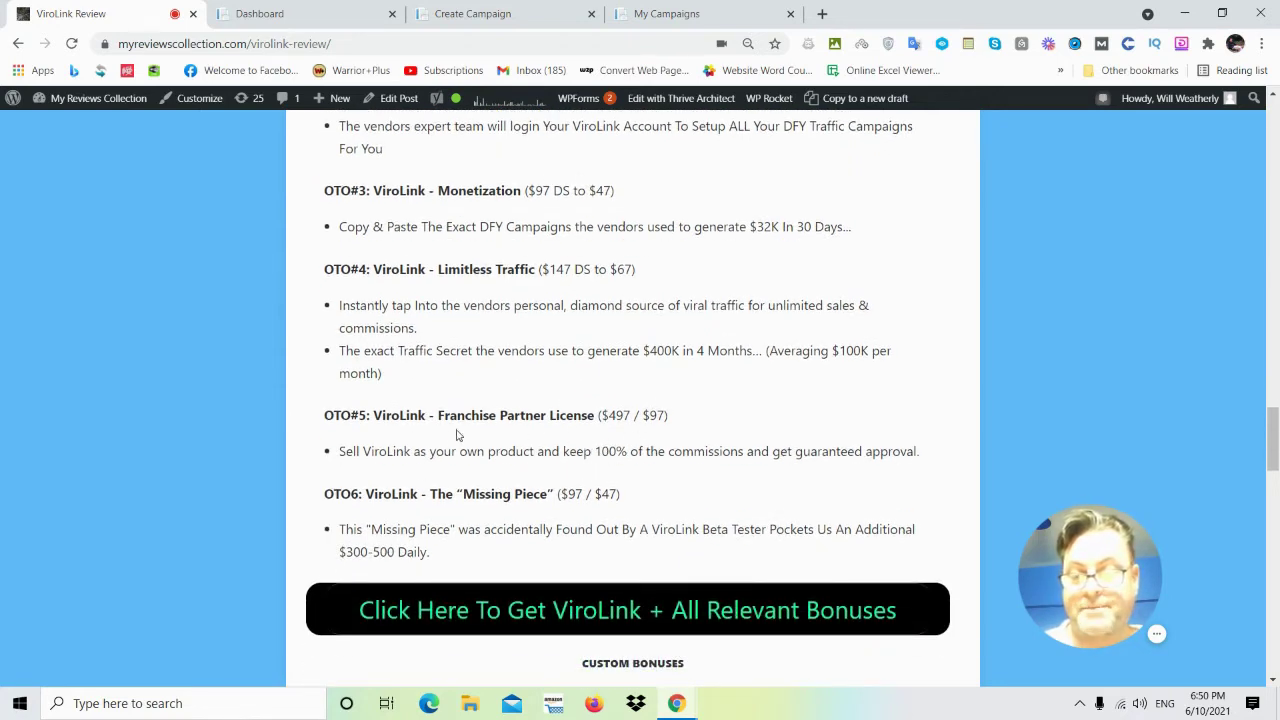
scroll(429, 435, "down", 1)
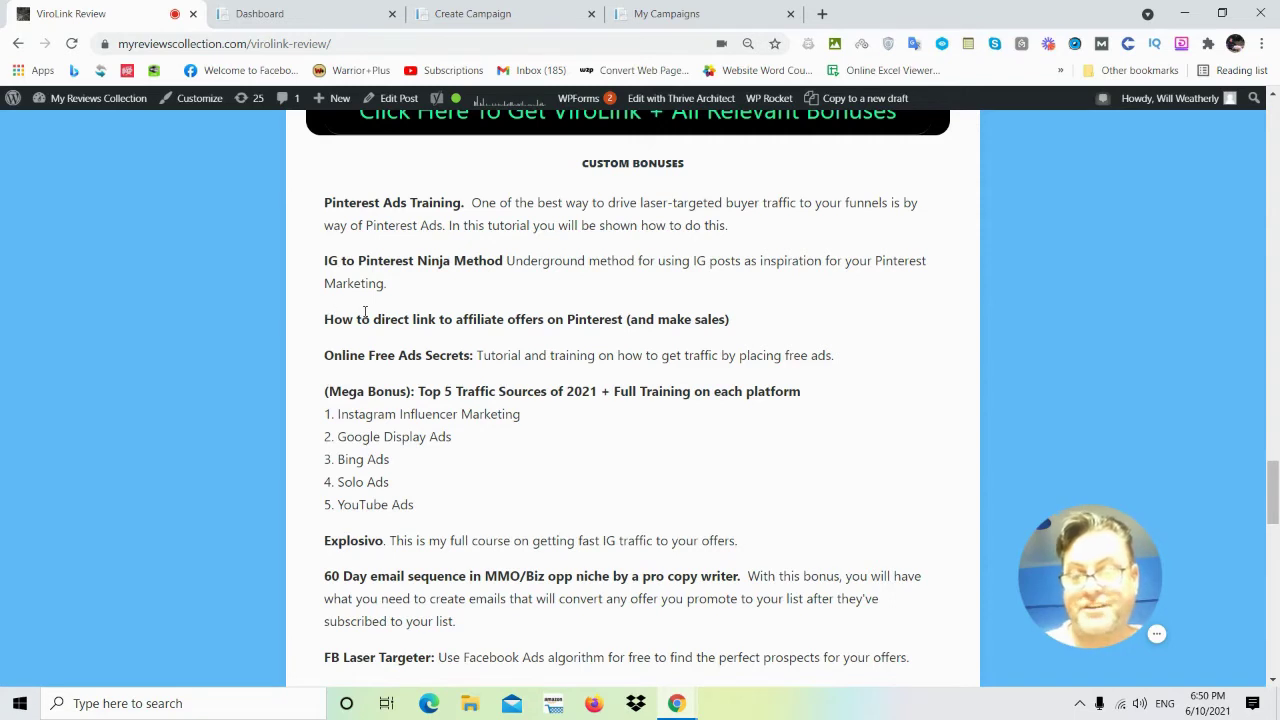
scroll(375, 255, "down", 1)
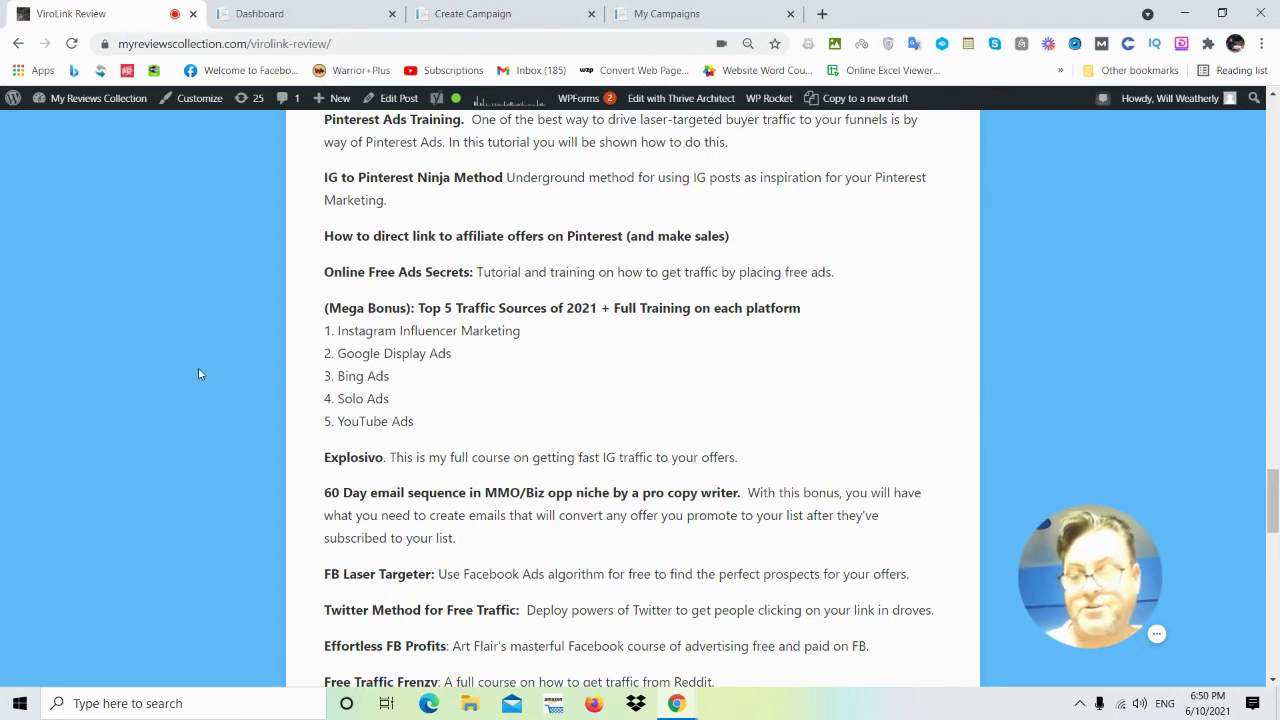
scroll(220, 367, "down", 1)
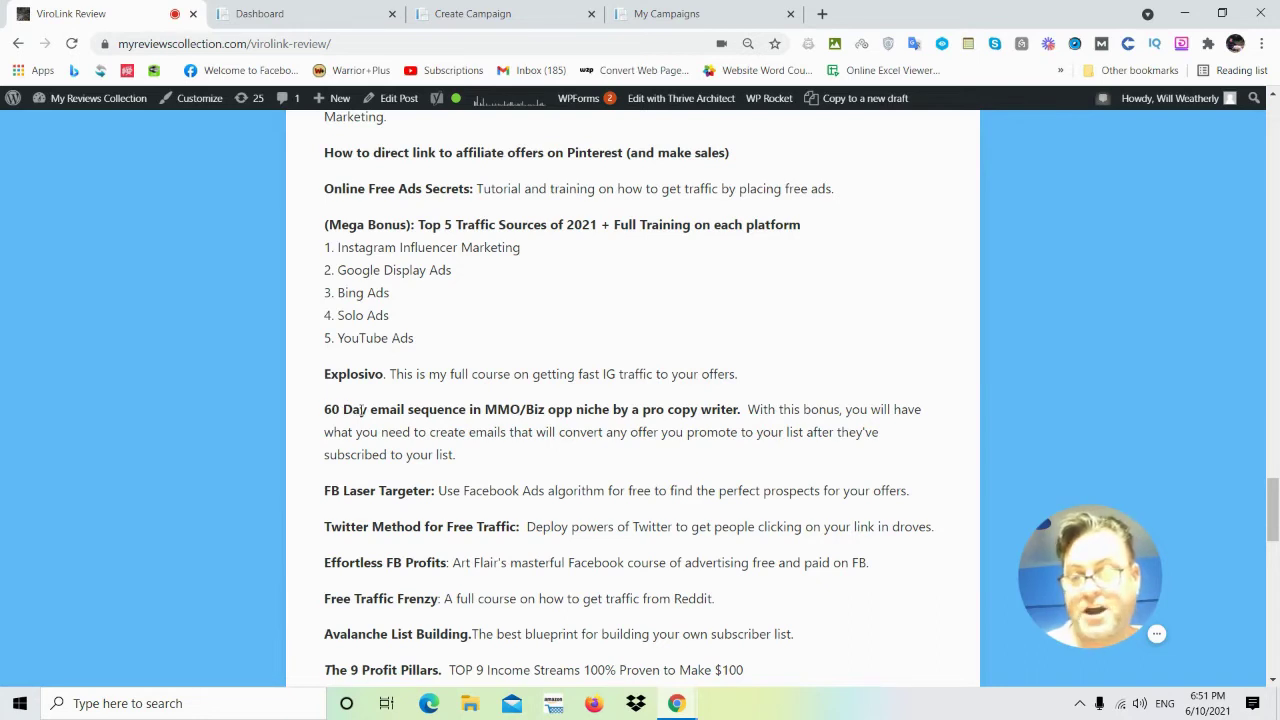
scroll(374, 363, "down", 1)
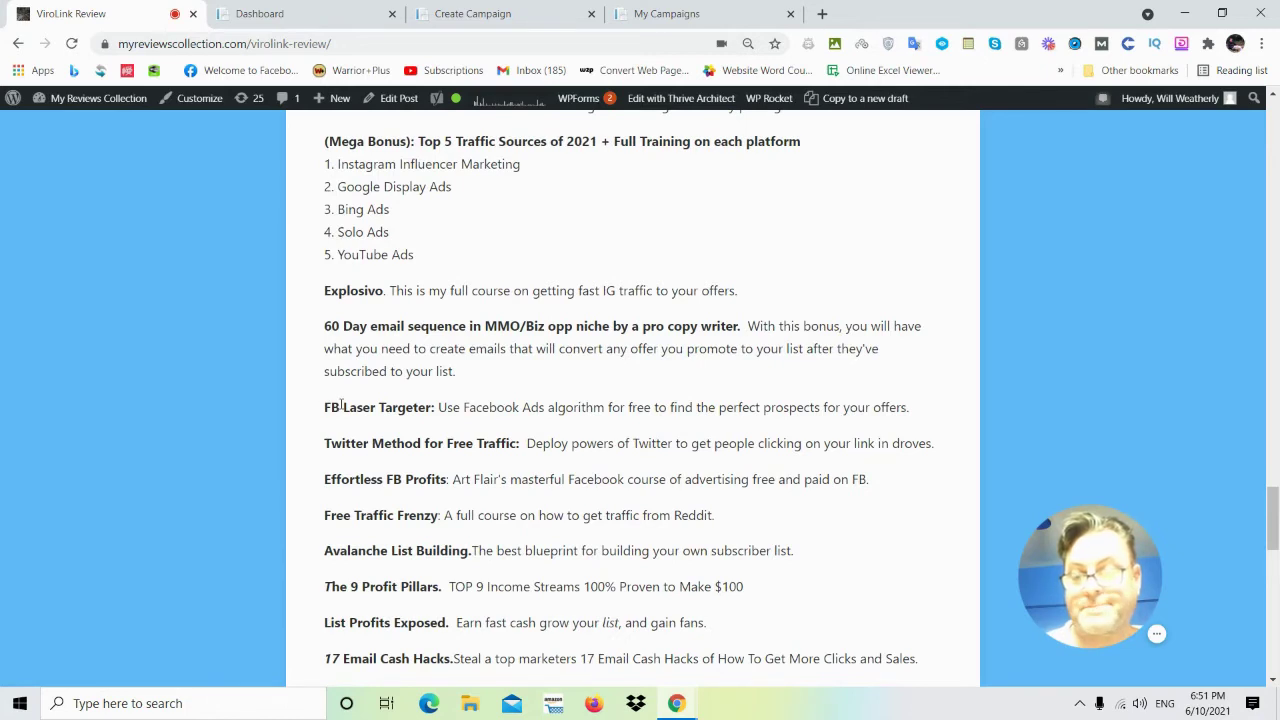
scroll(330, 404, "down", 1)
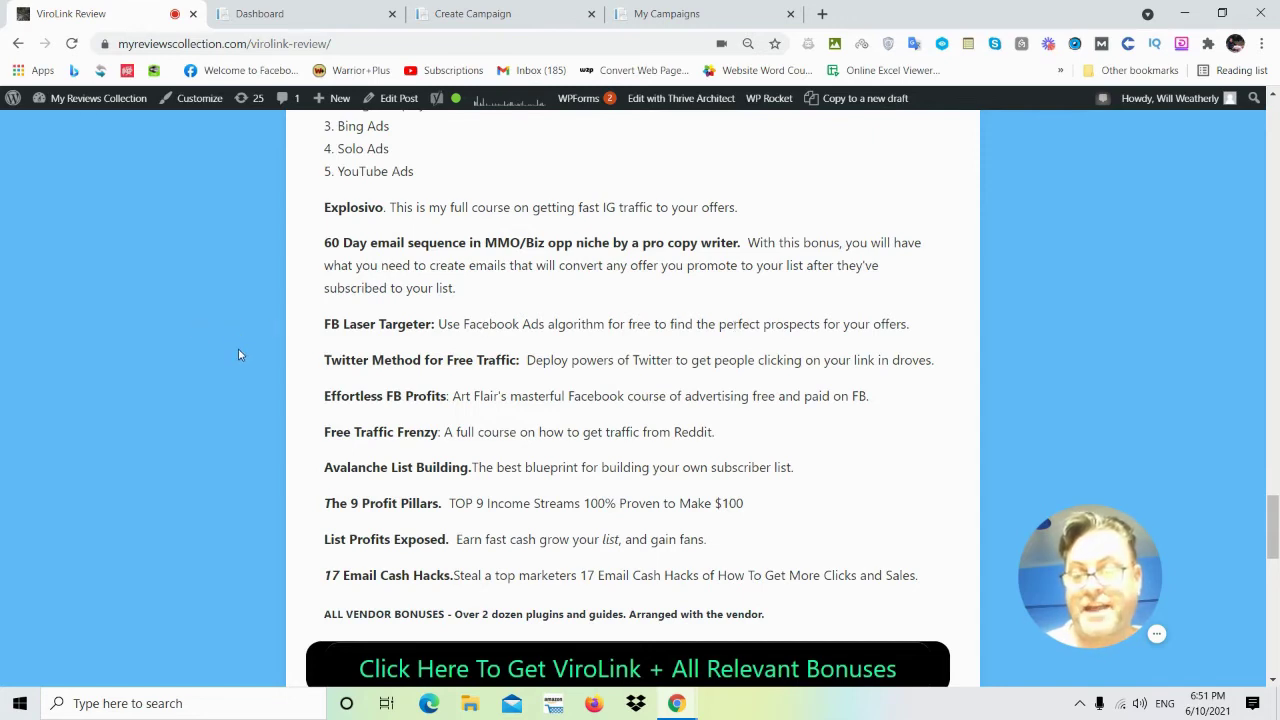
scroll(239, 358, "down", 1)
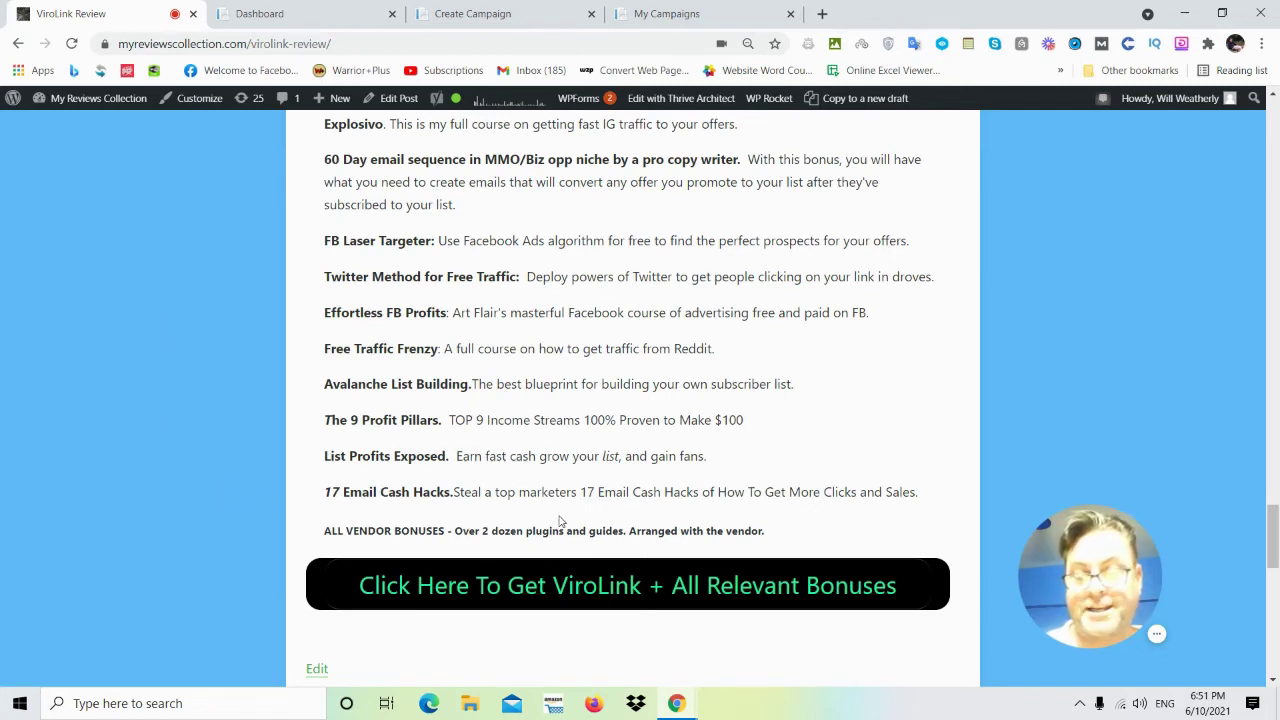
scroll(76, 237, "down", 2)
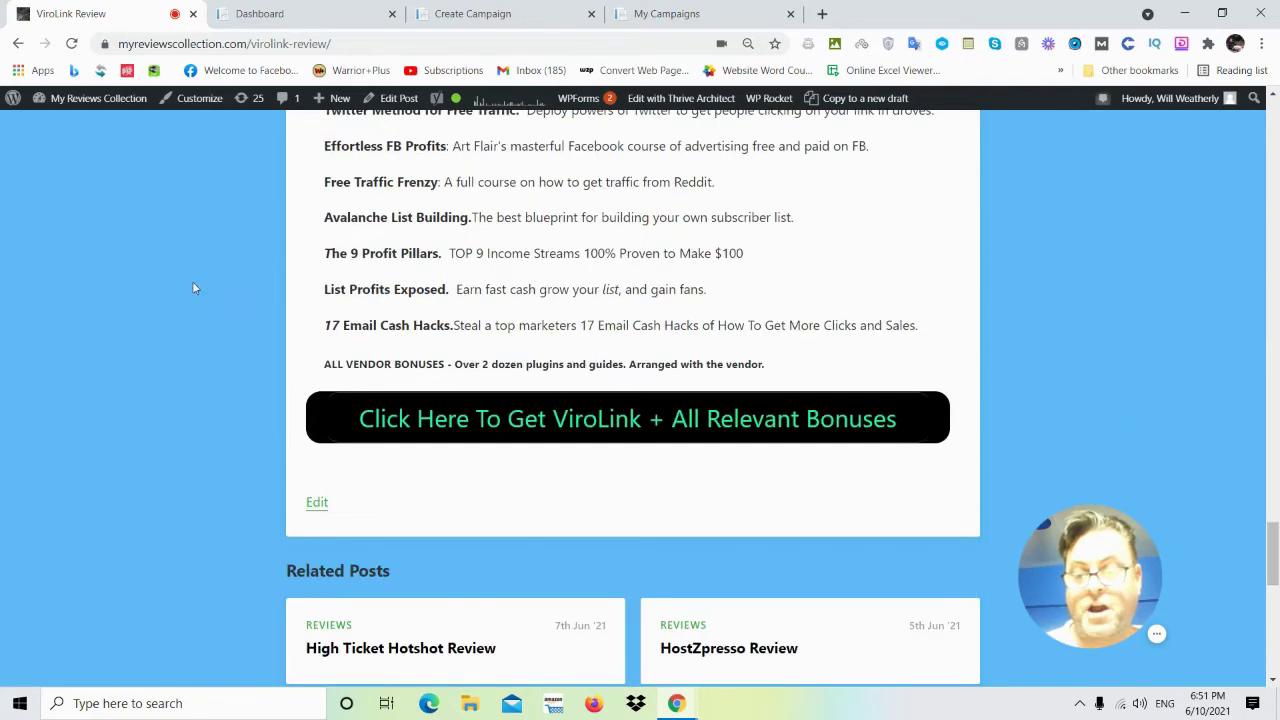
scroll(138, 277, "up", 2)
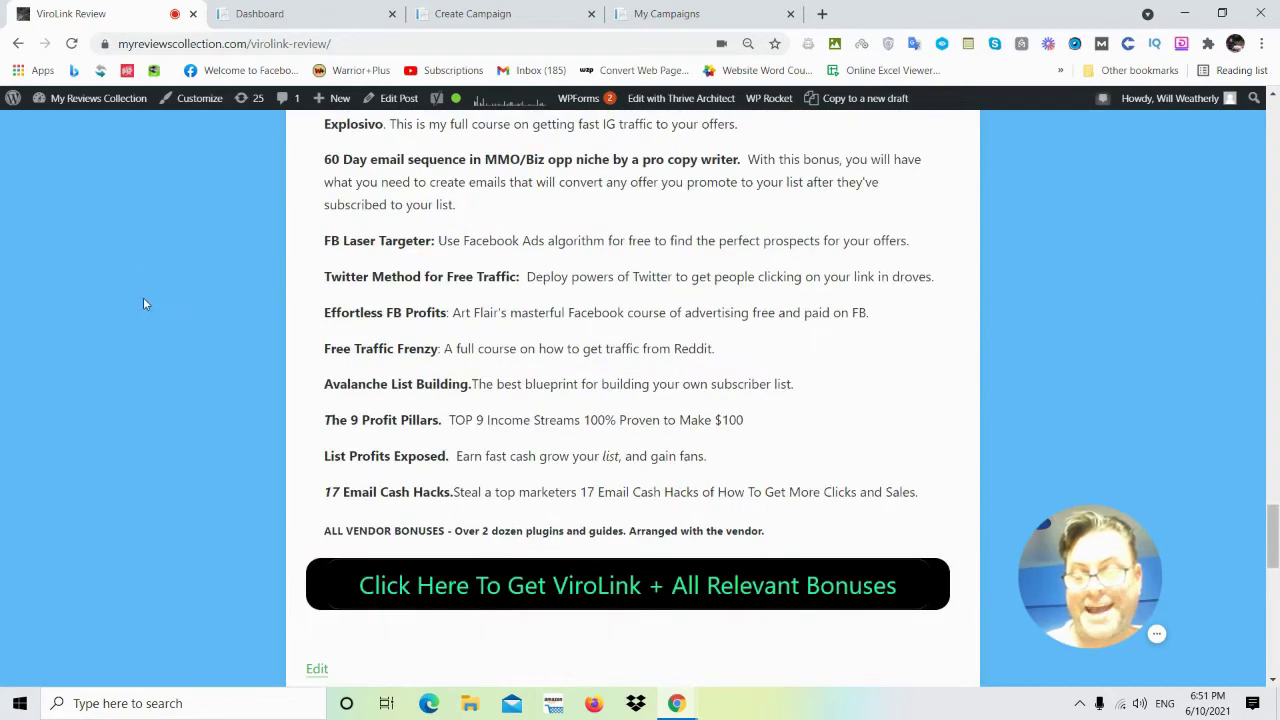
scroll(143, 304, "down", 1)
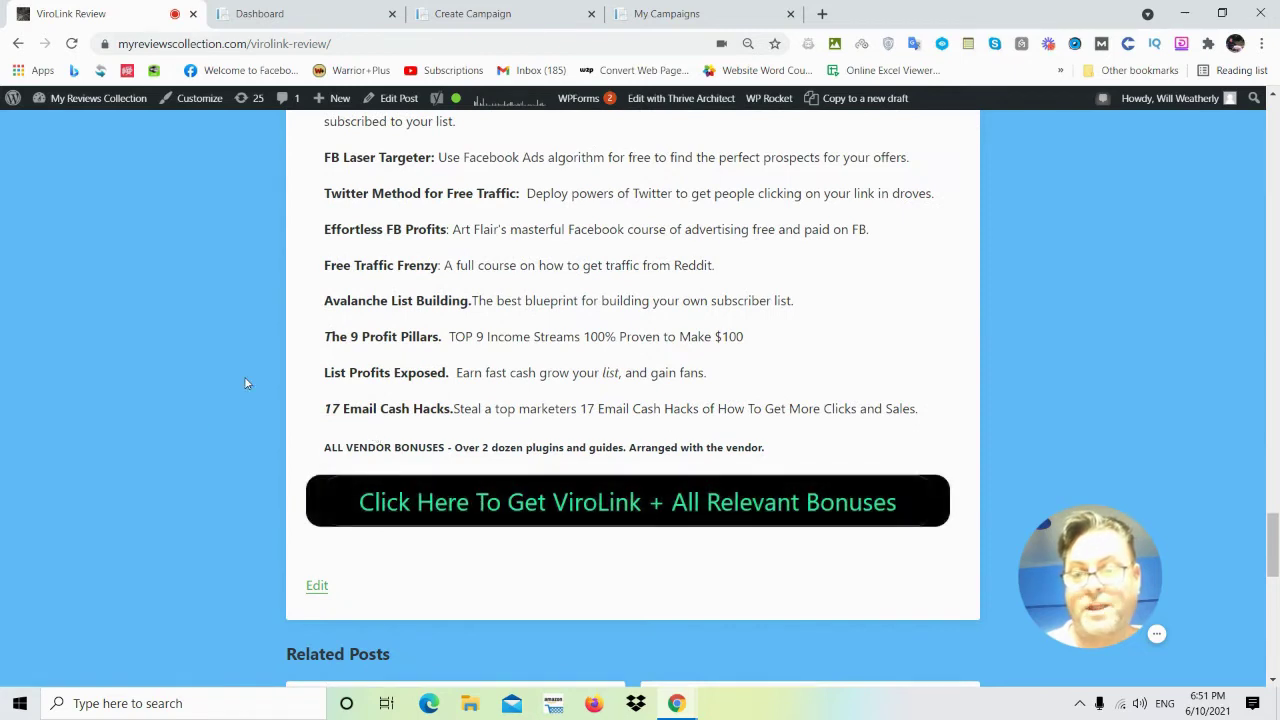
scroll(193, 354, "up", 2)
scroll(179, 342, "up", 5)
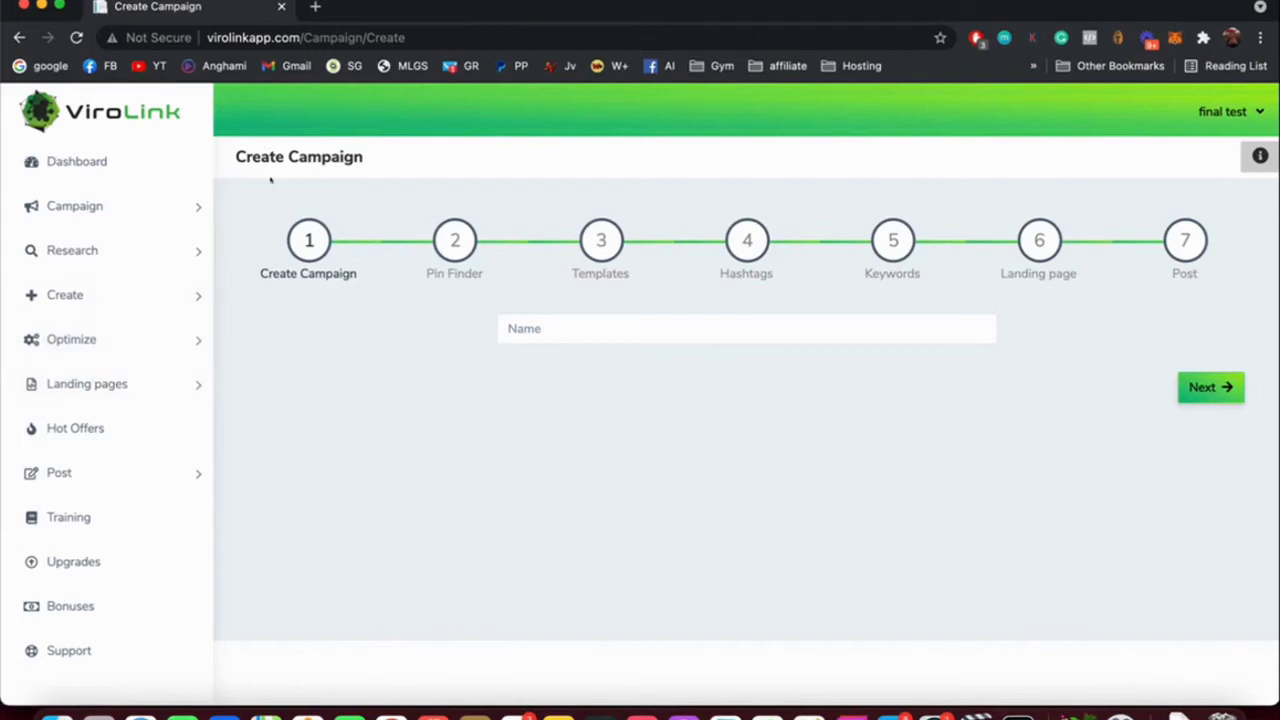
Name the new campaign 'Weight loss Campaign 1' and submit it to reach Pin Finder.
left_click(510, 328)
type("F")
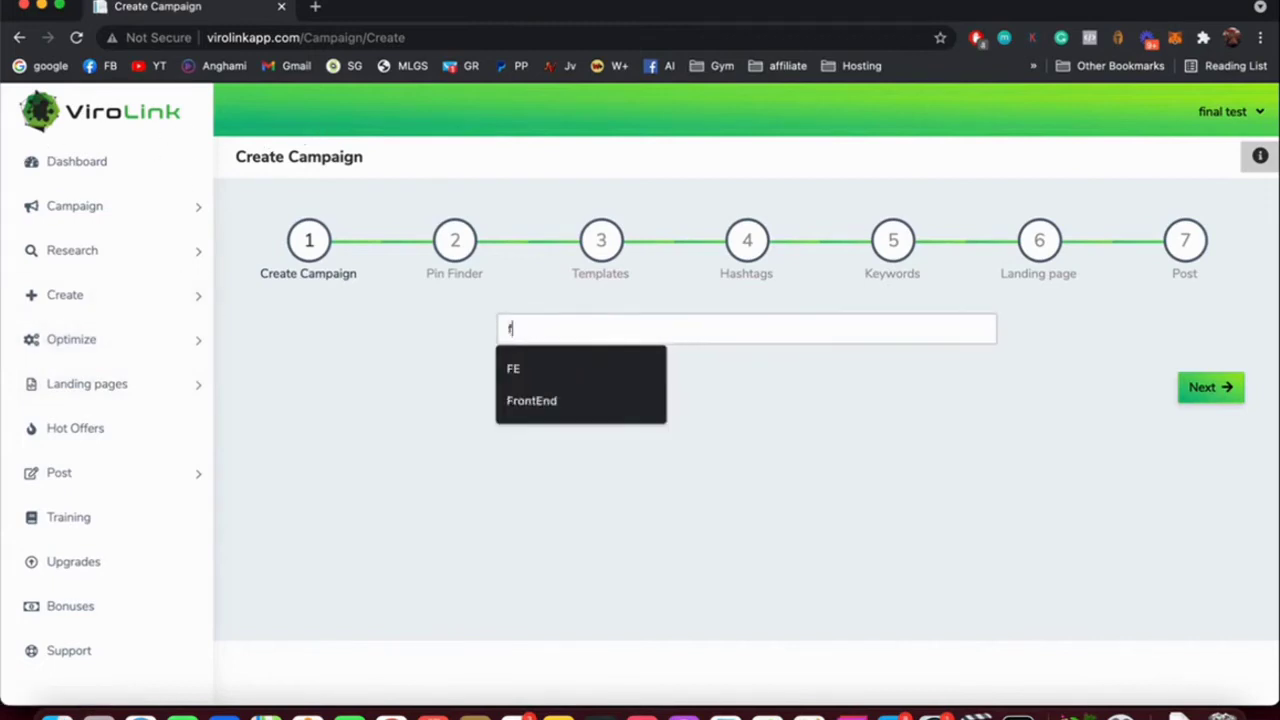
key("BackSpace")
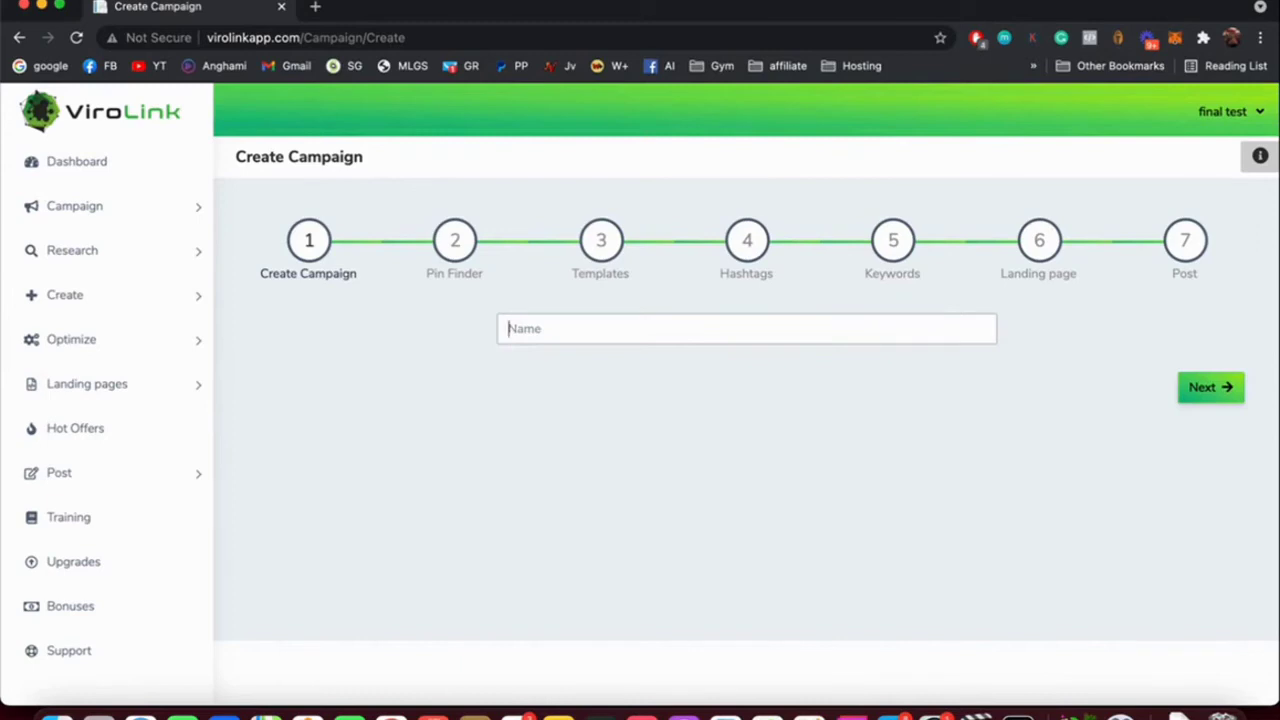
type("weight")
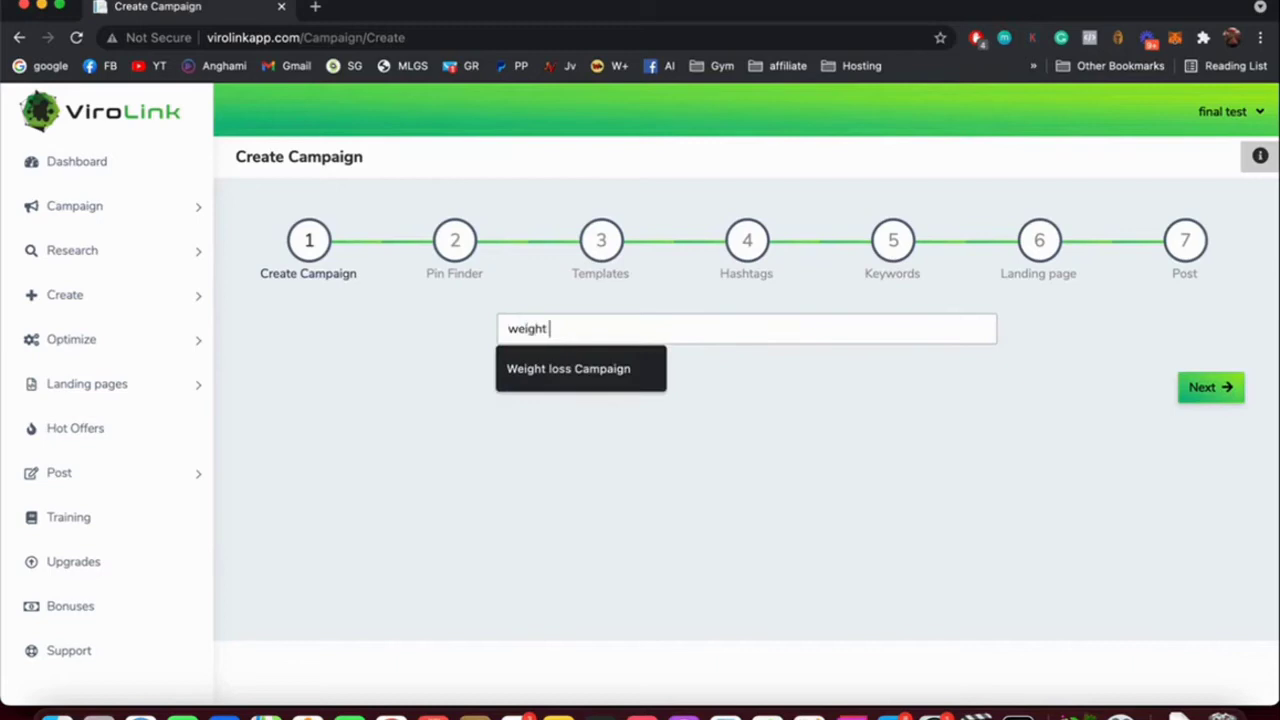
key("Down")
key("Return")
type("#1")
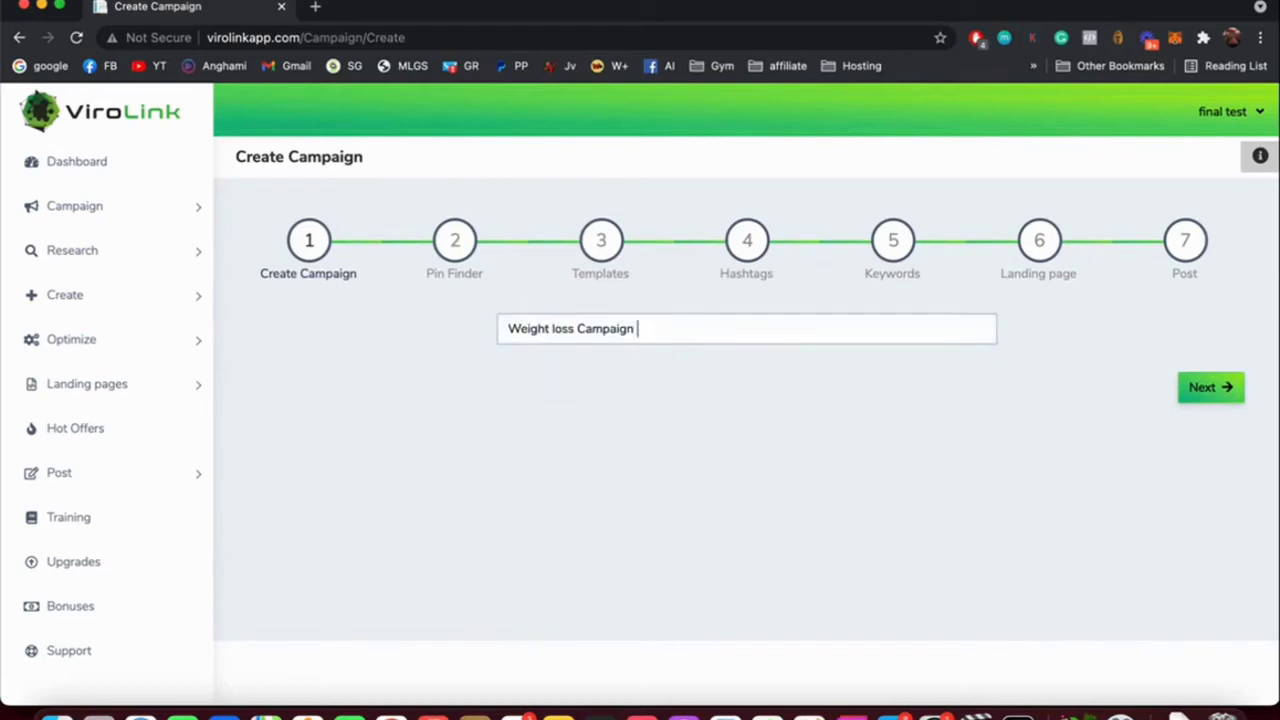
key("BackSpace")
key("BackSpace")
type("1")
left_click(494, 191)
key("Return")
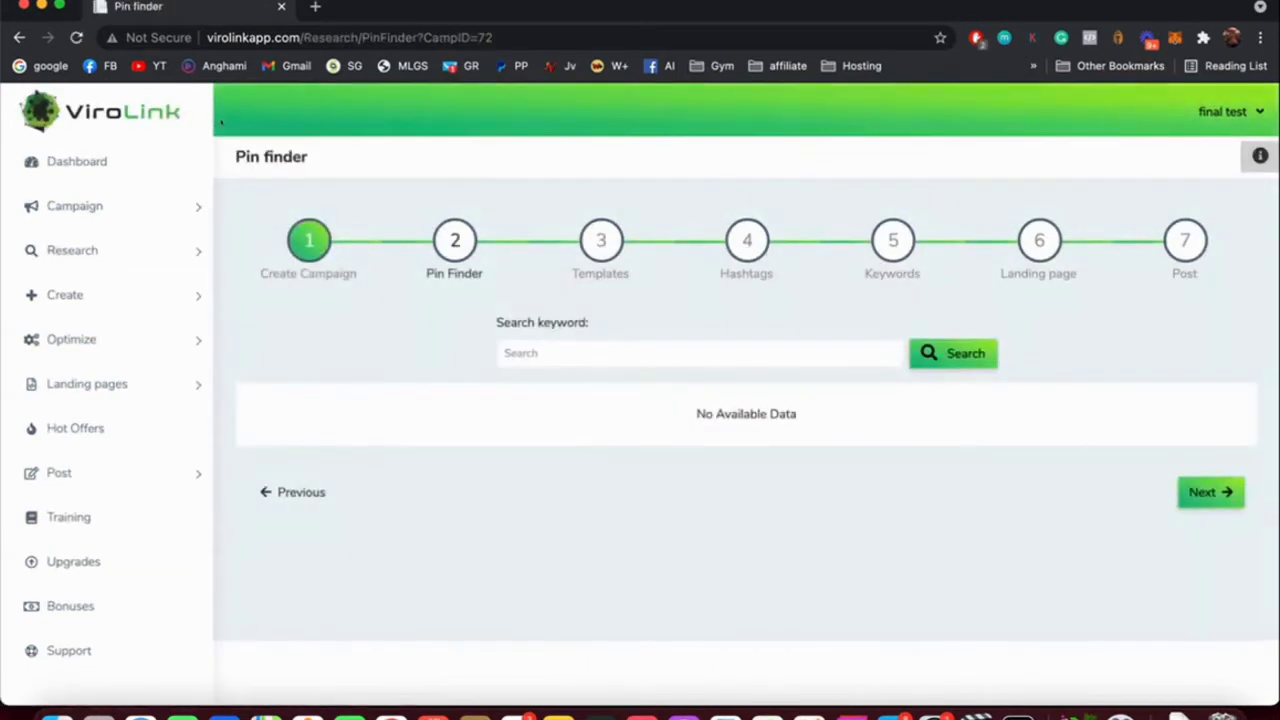
Search Pin Finder for the keyword 'weight loss'.
left_click(560, 353)
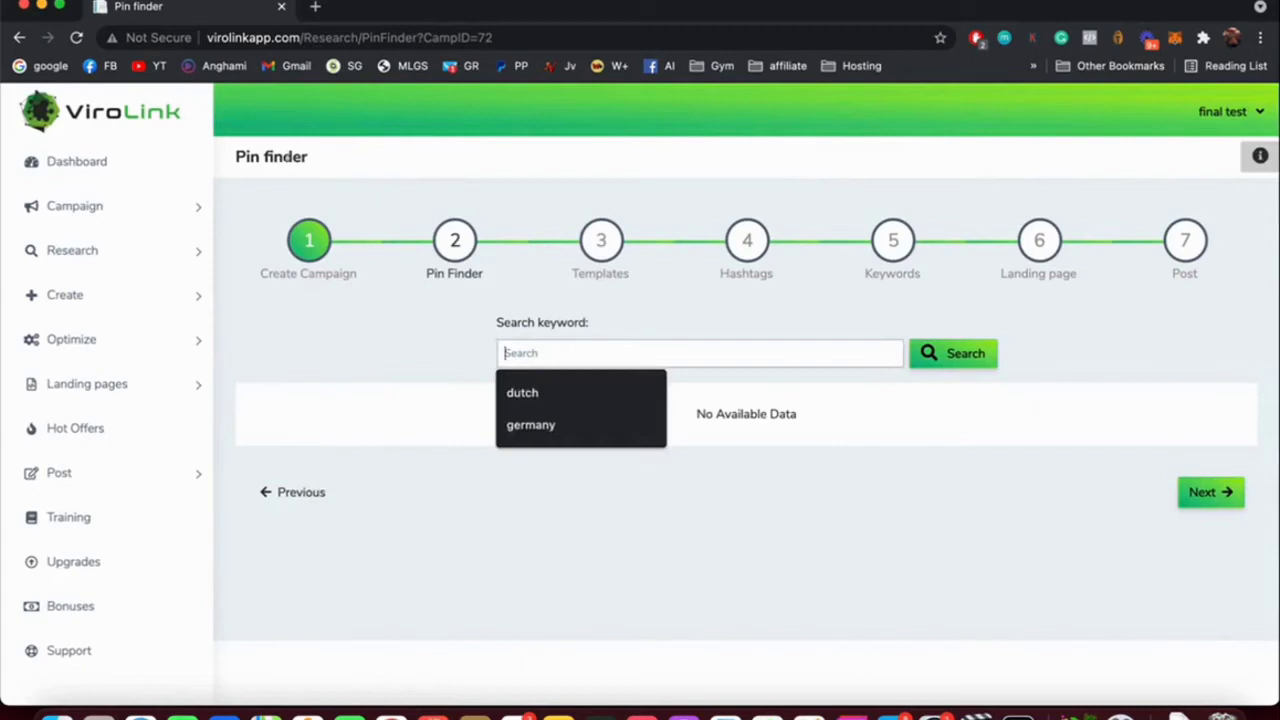
type("weight loss")
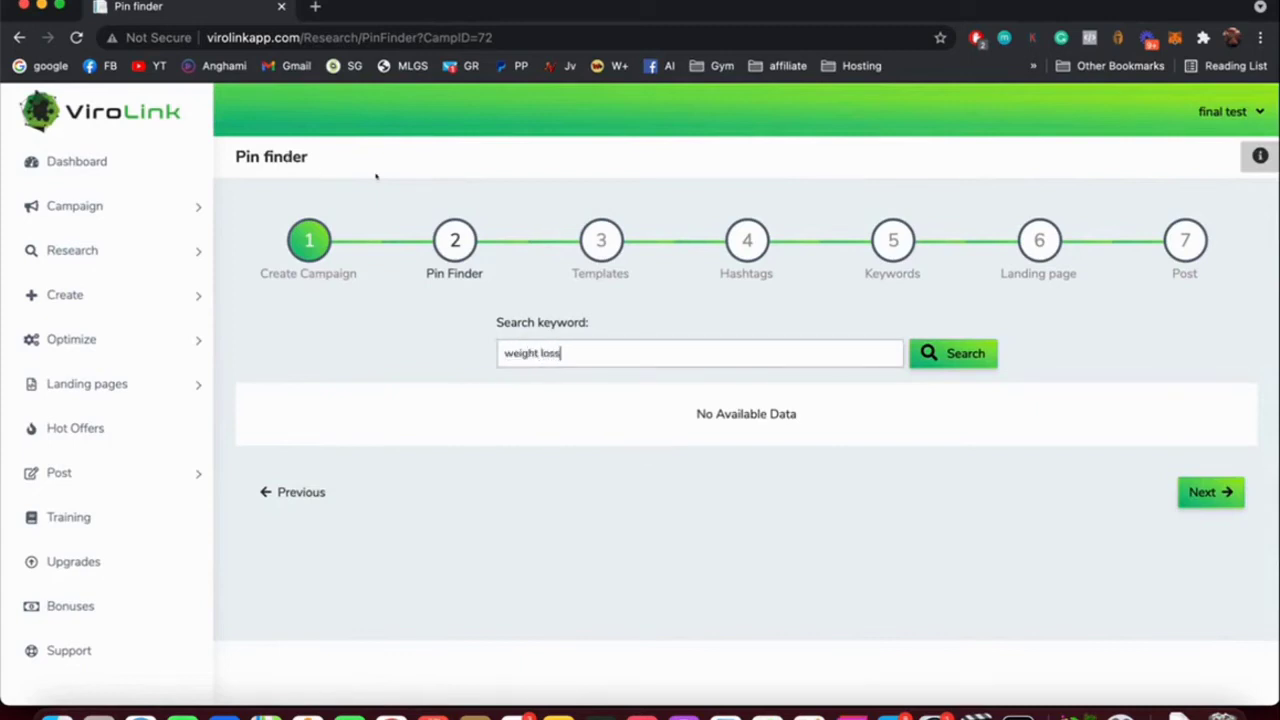
key("Return")
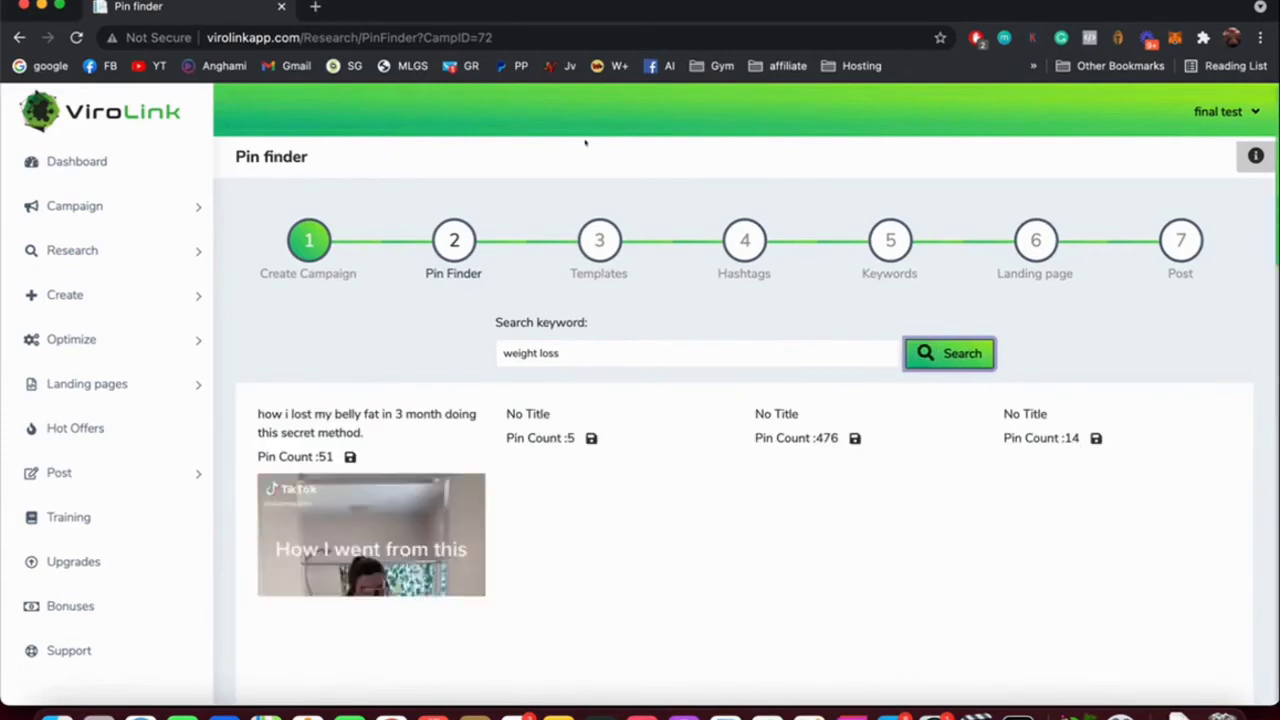
scroll(298, 127, "down", 5)
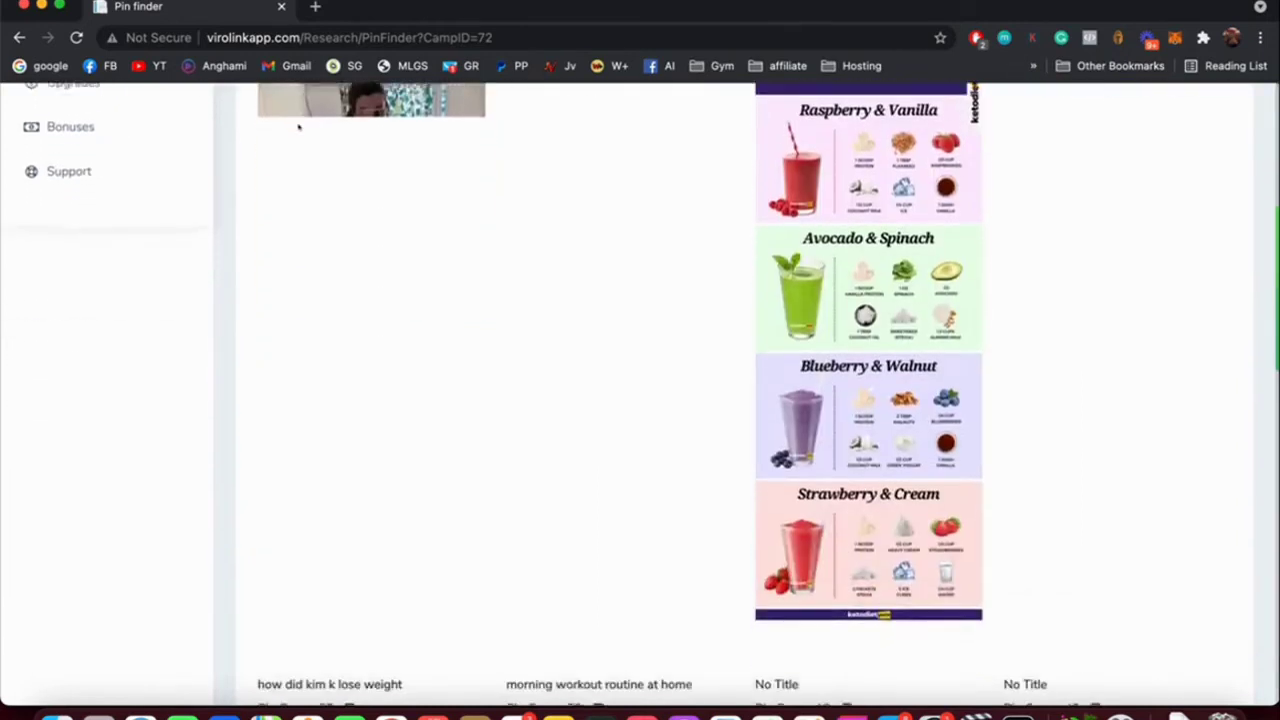
scroll(298, 127, "down", 10)
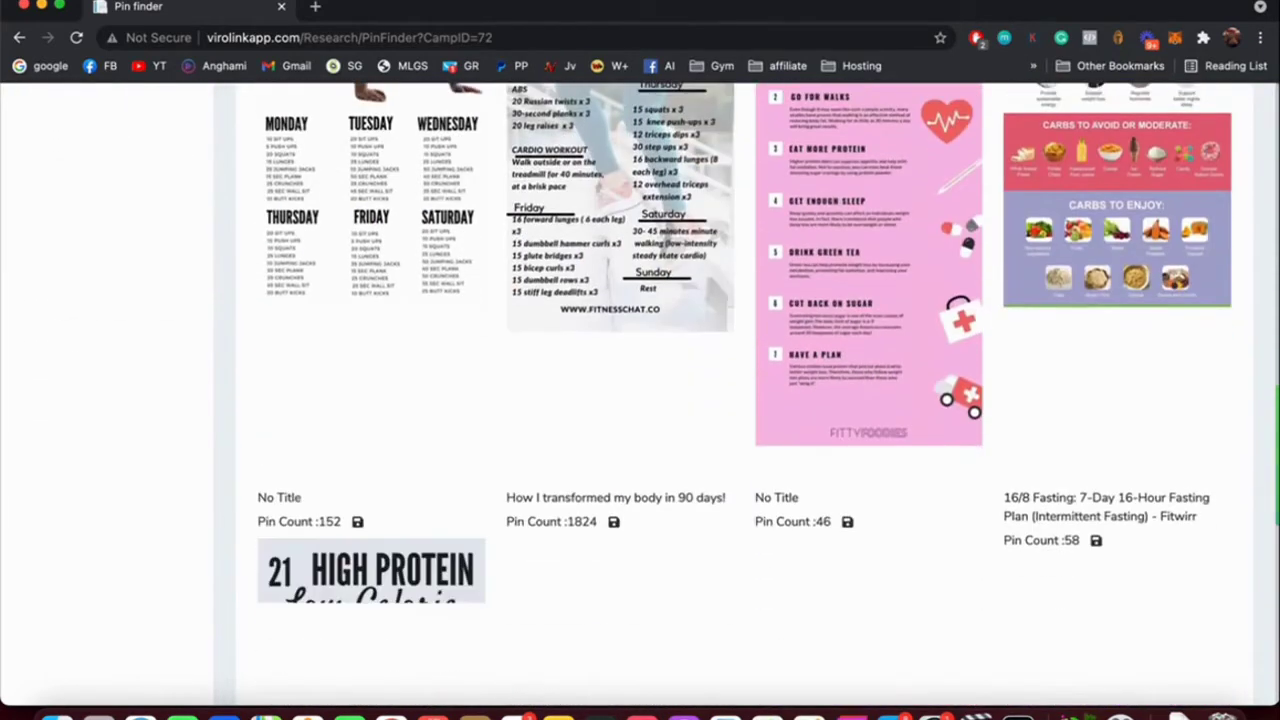
scroll(597, 290, "down", 10)
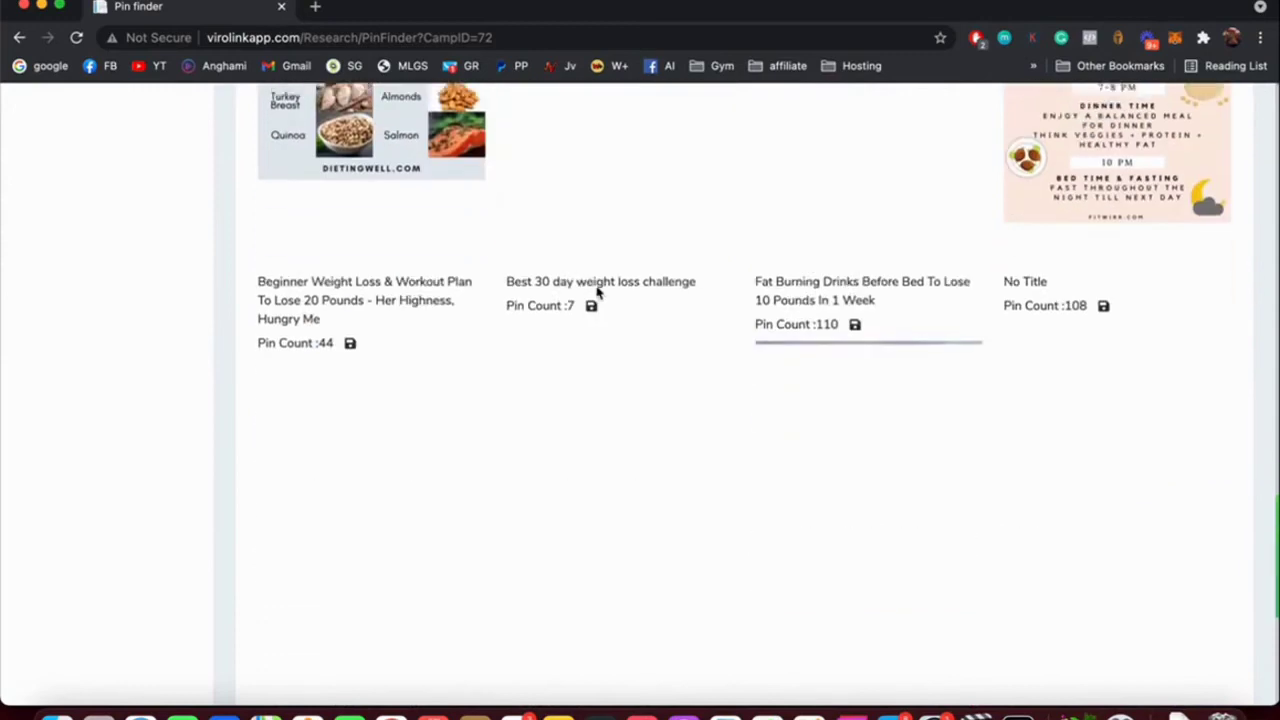
scroll(597, 290, "down", 8)
scroll(597, 292, "up", 5)
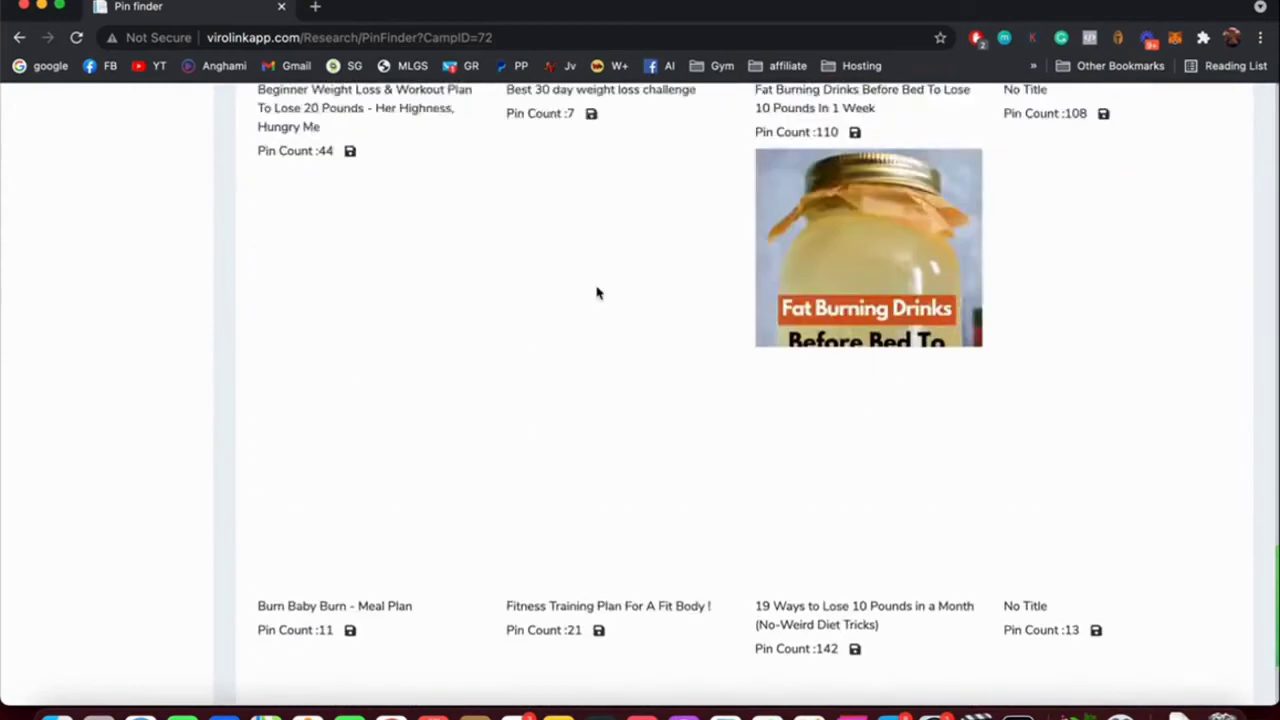
scroll(597, 292, "up", 15)
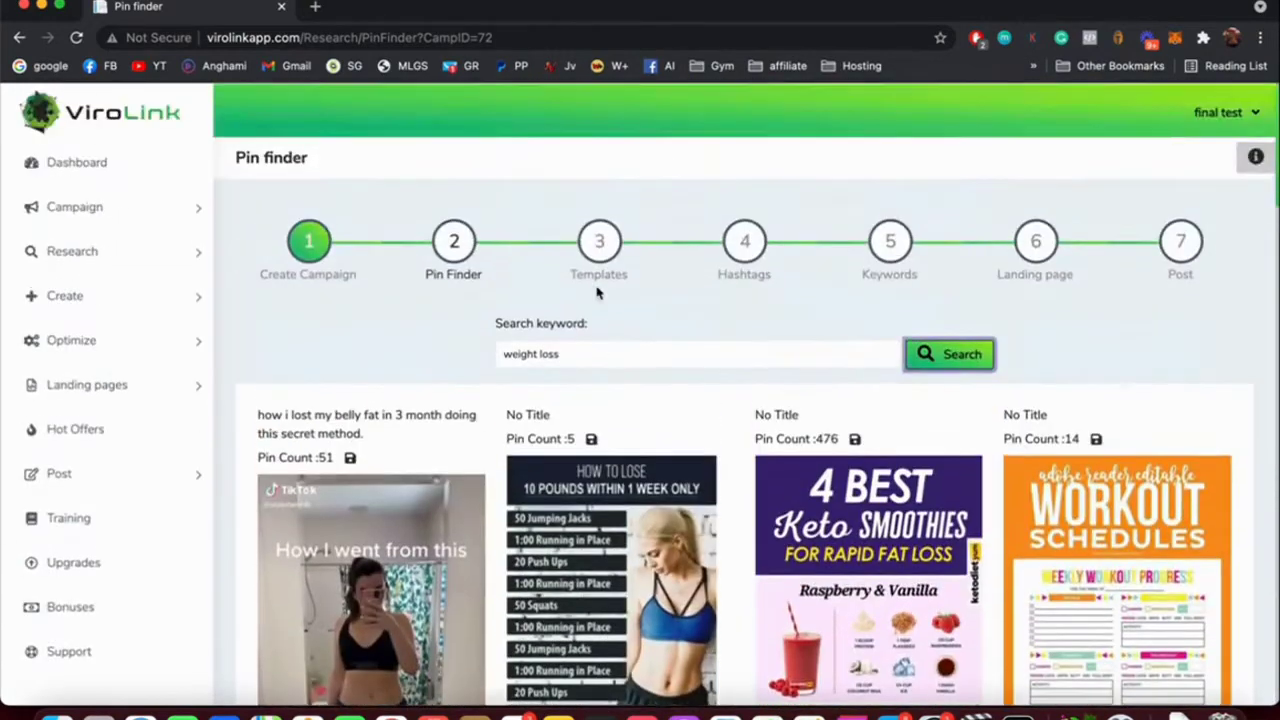
scroll(597, 292, "down", 3)
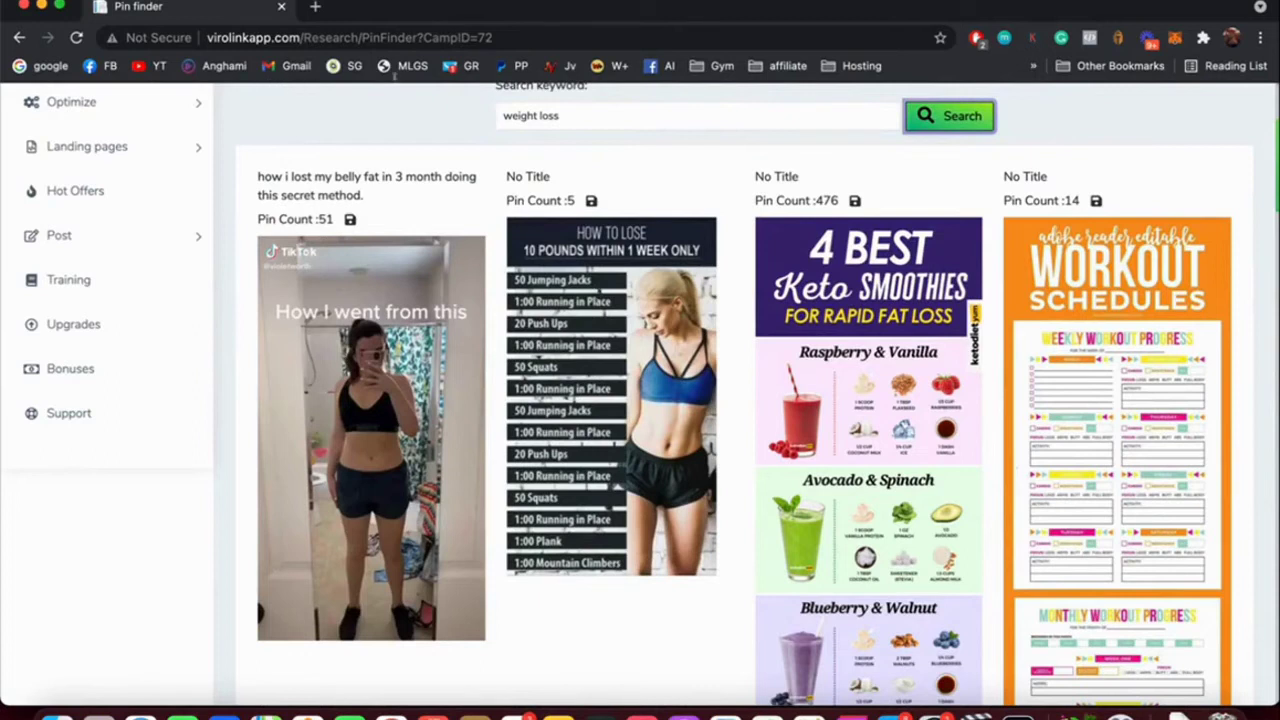
scroll(1020, 203, "down", 6)
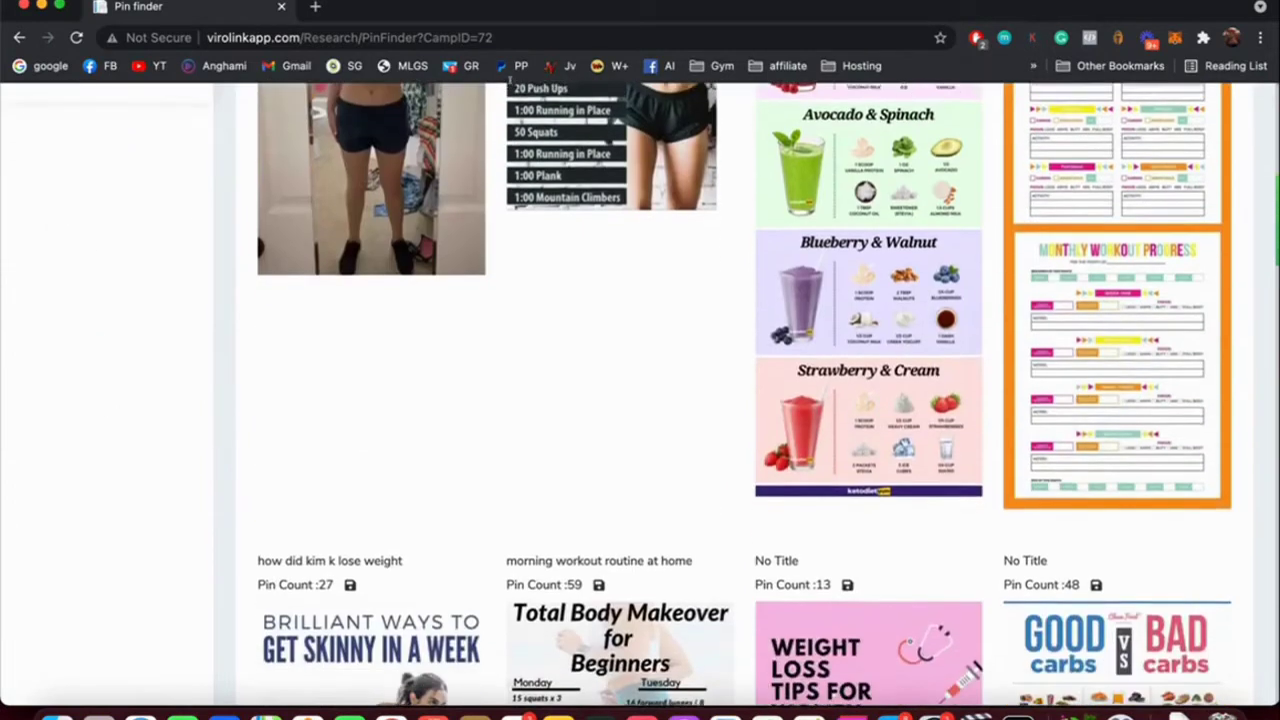
scroll(254, 246, "up", 3)
scroll(228, 251, "up", 10)
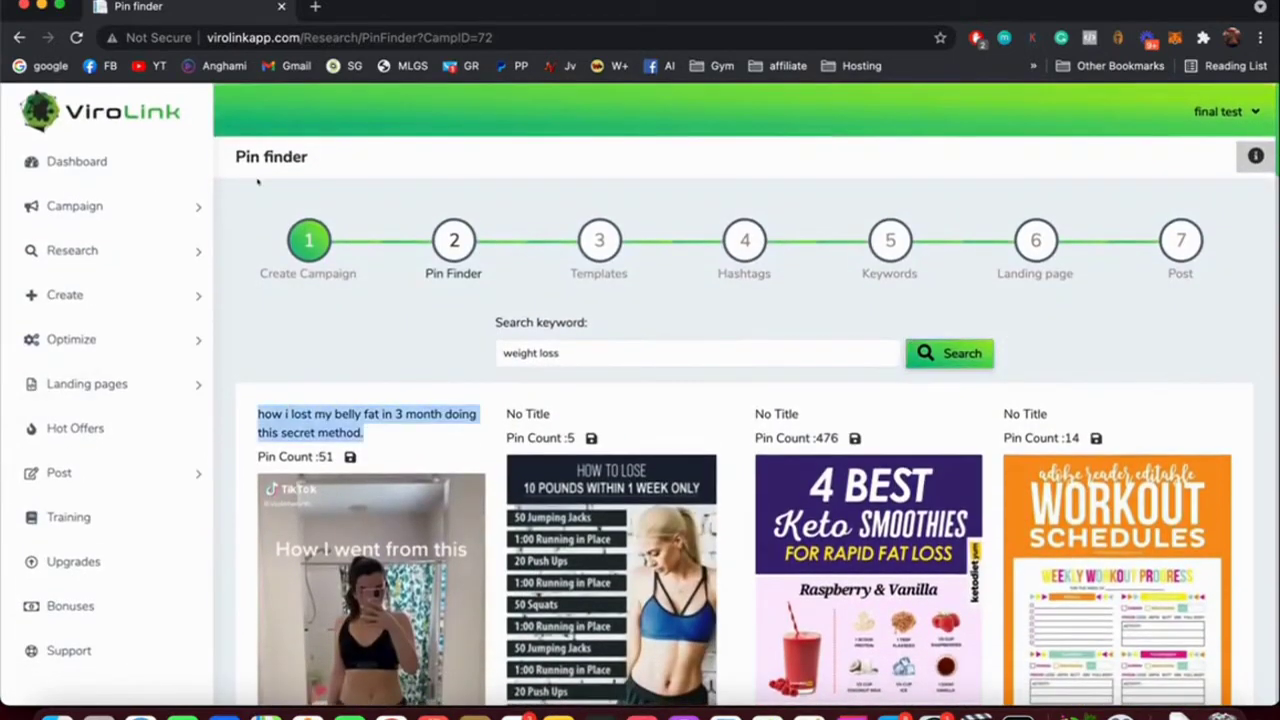
scroll(286, 196, "down", 10)
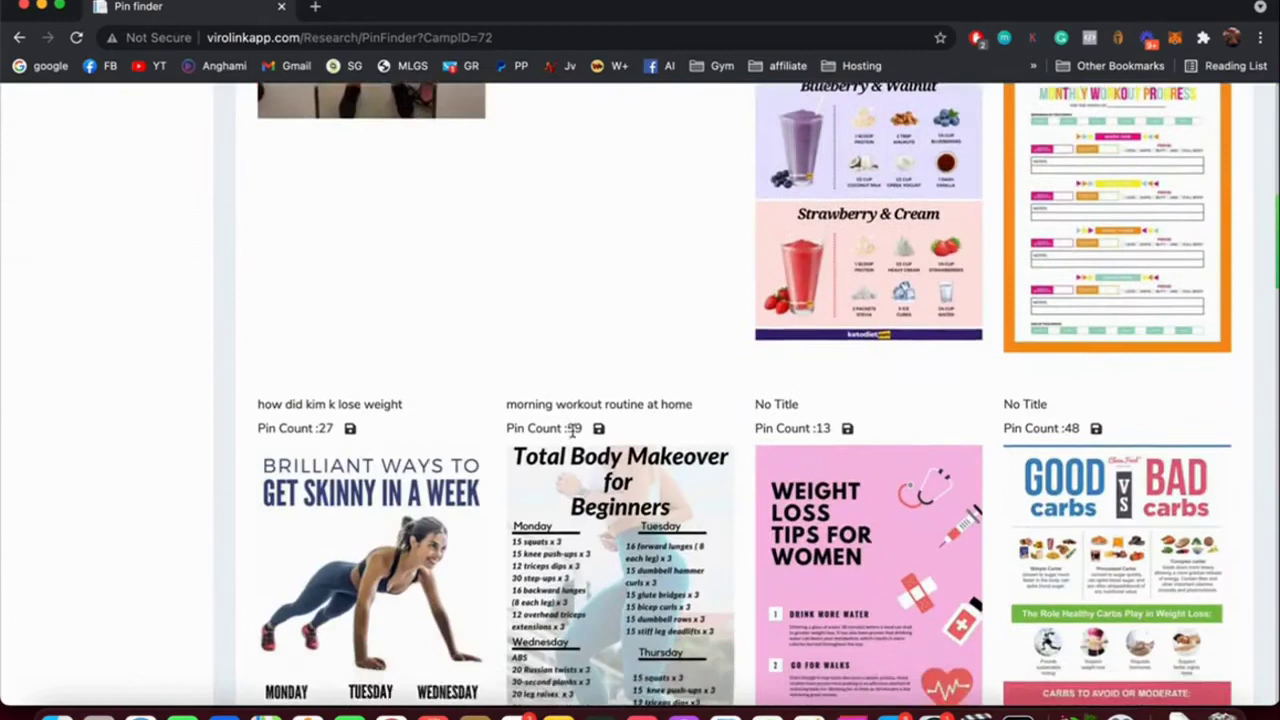
scroll(573, 430, "down", 10)
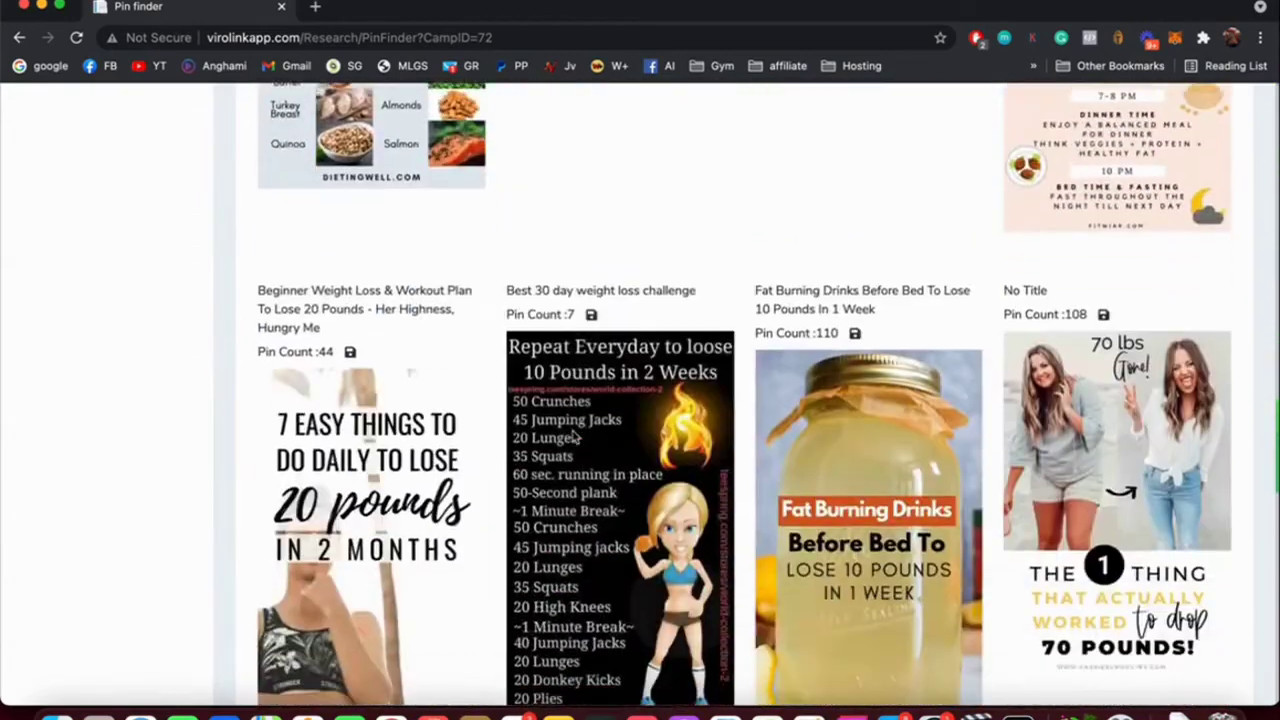
scroll(573, 430, "down", 5)
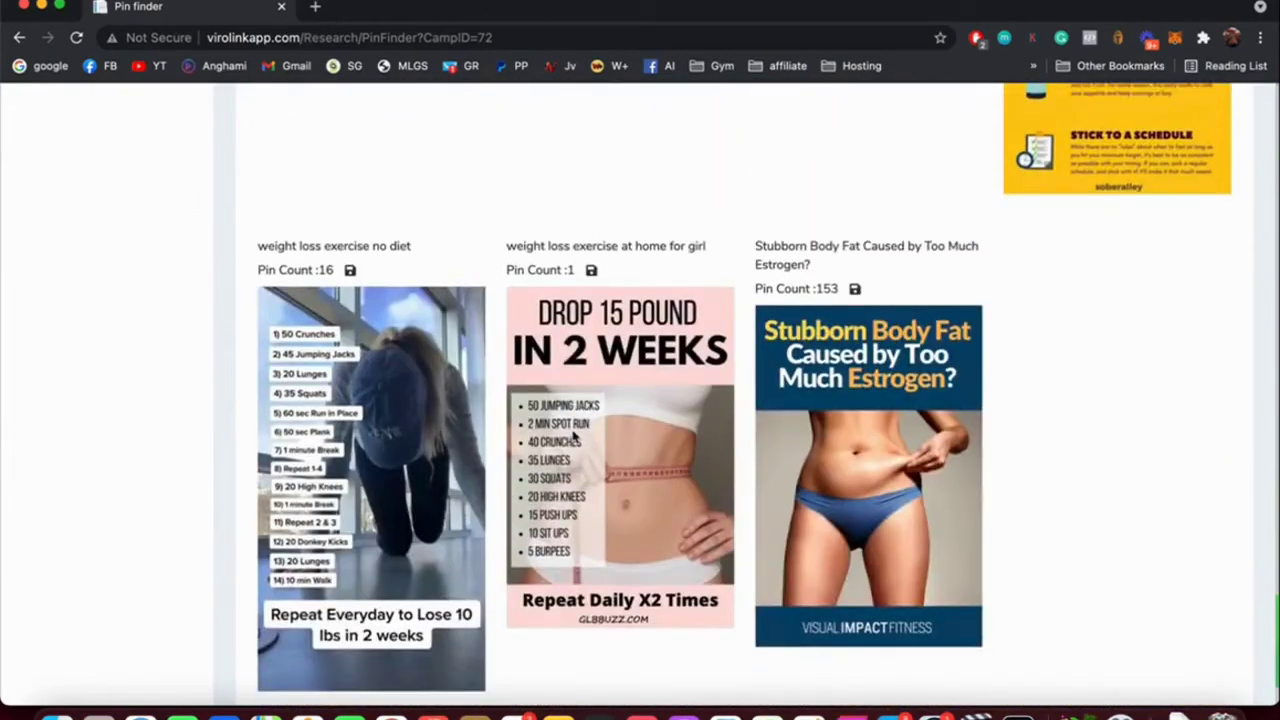
scroll(574, 434, "up", 8)
scroll(573, 437, "up", 15)
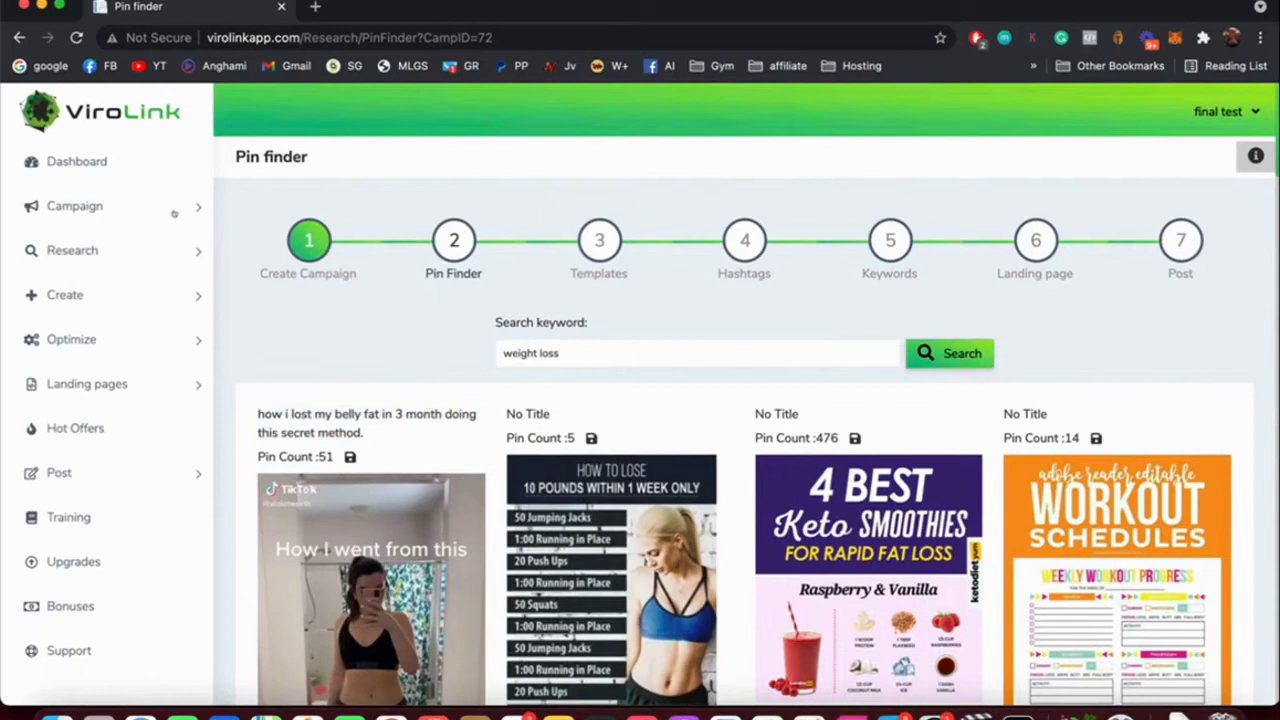
scroll(174, 213, "down", 3)
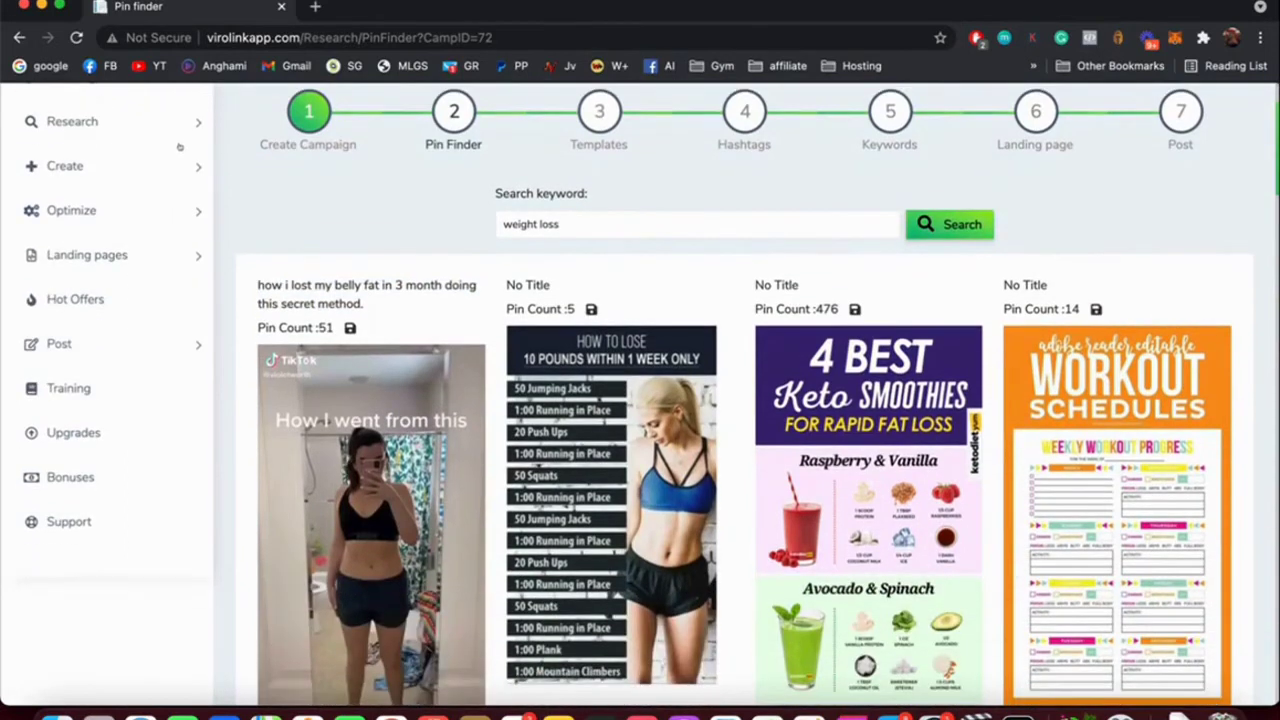
left_click(265, 144)
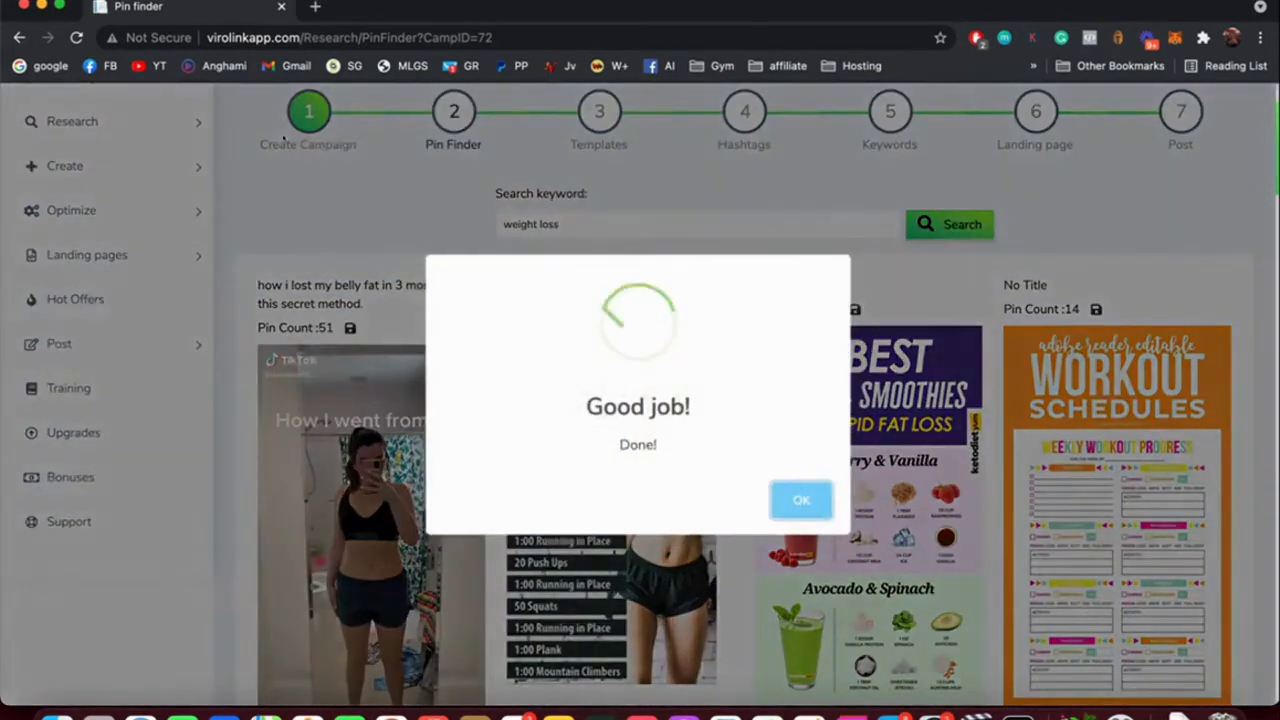
left_click(379, 211)
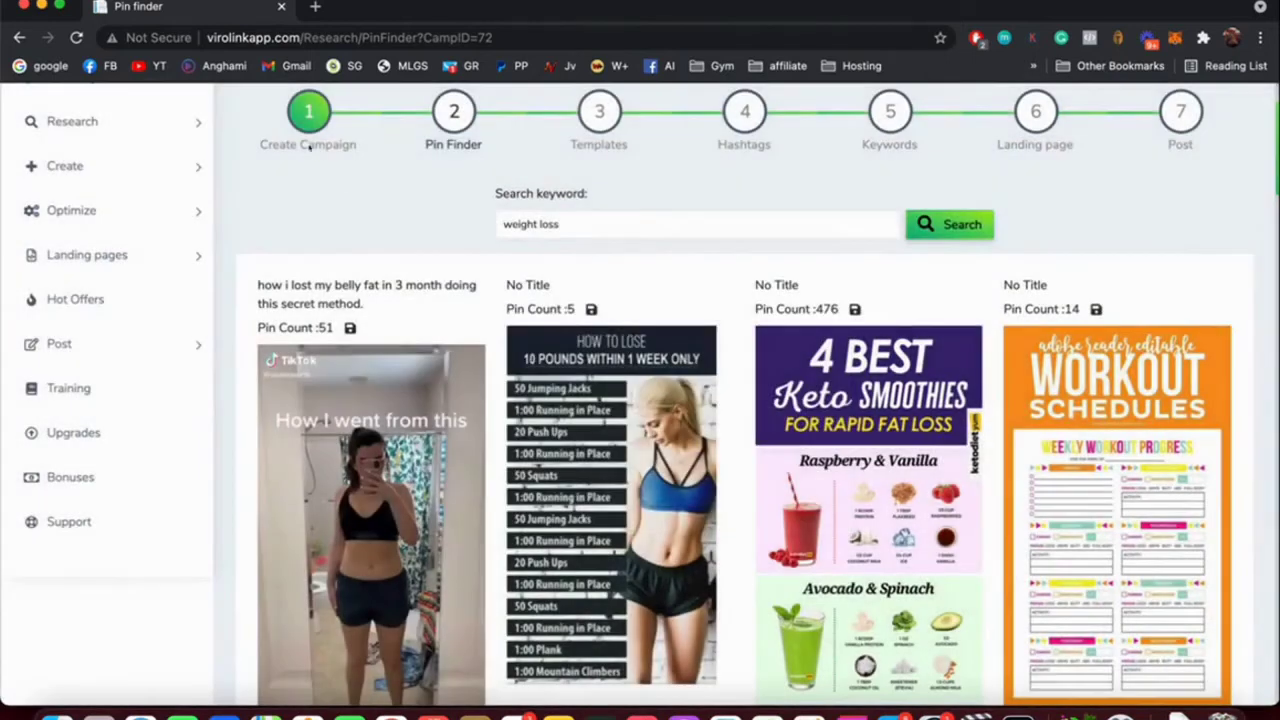
left_click(302, 142)
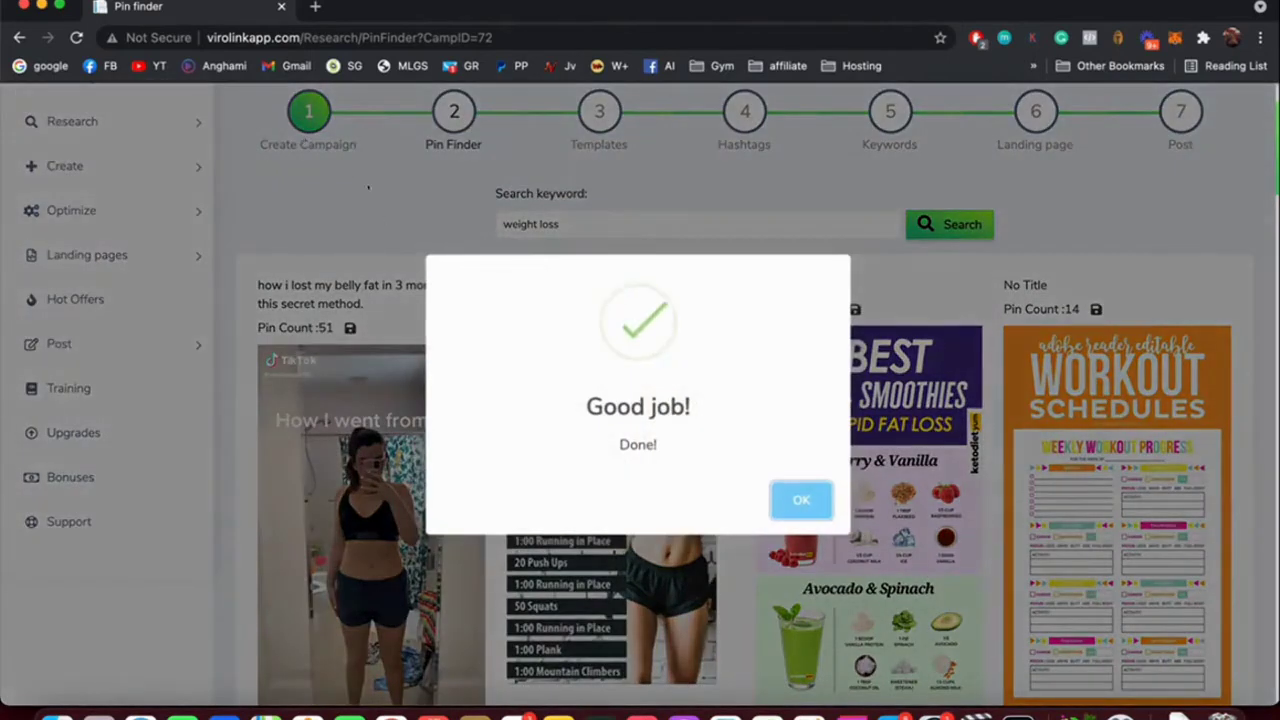
left_click(122, 278)
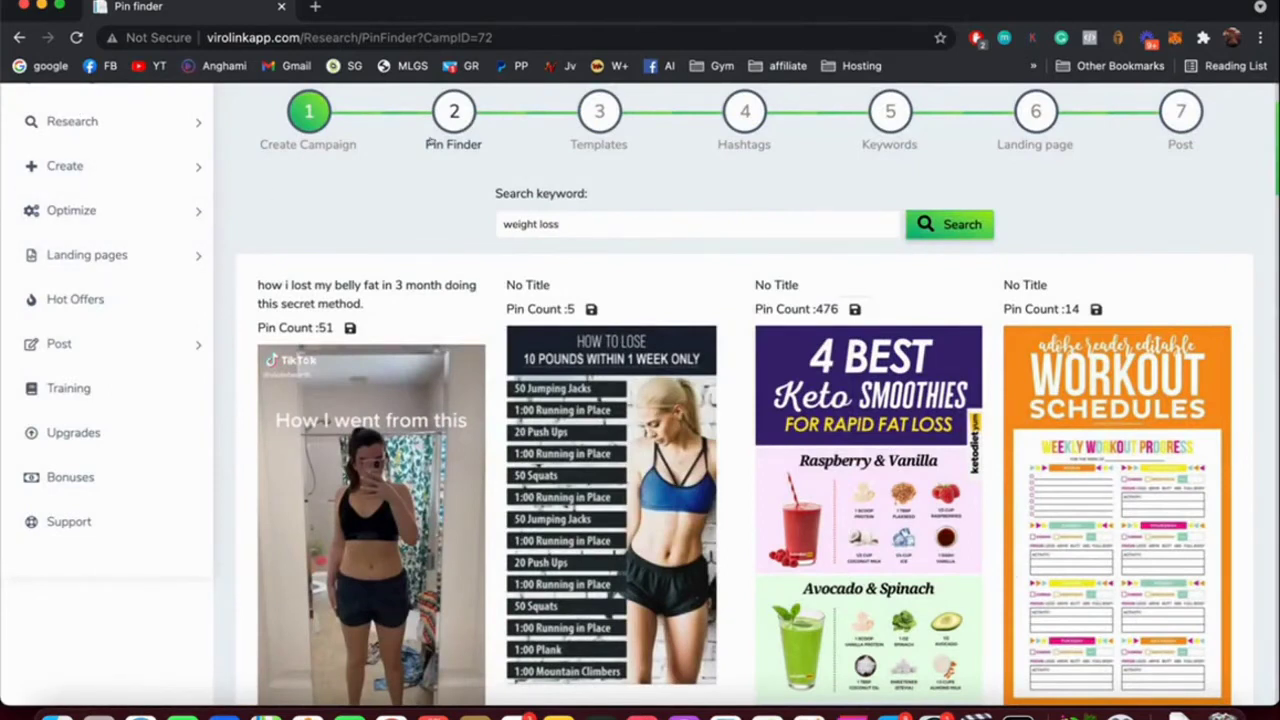
left_click(430, 143)
scroll(359, 188, "down", 3)
scroll(425, 133, "up", 5)
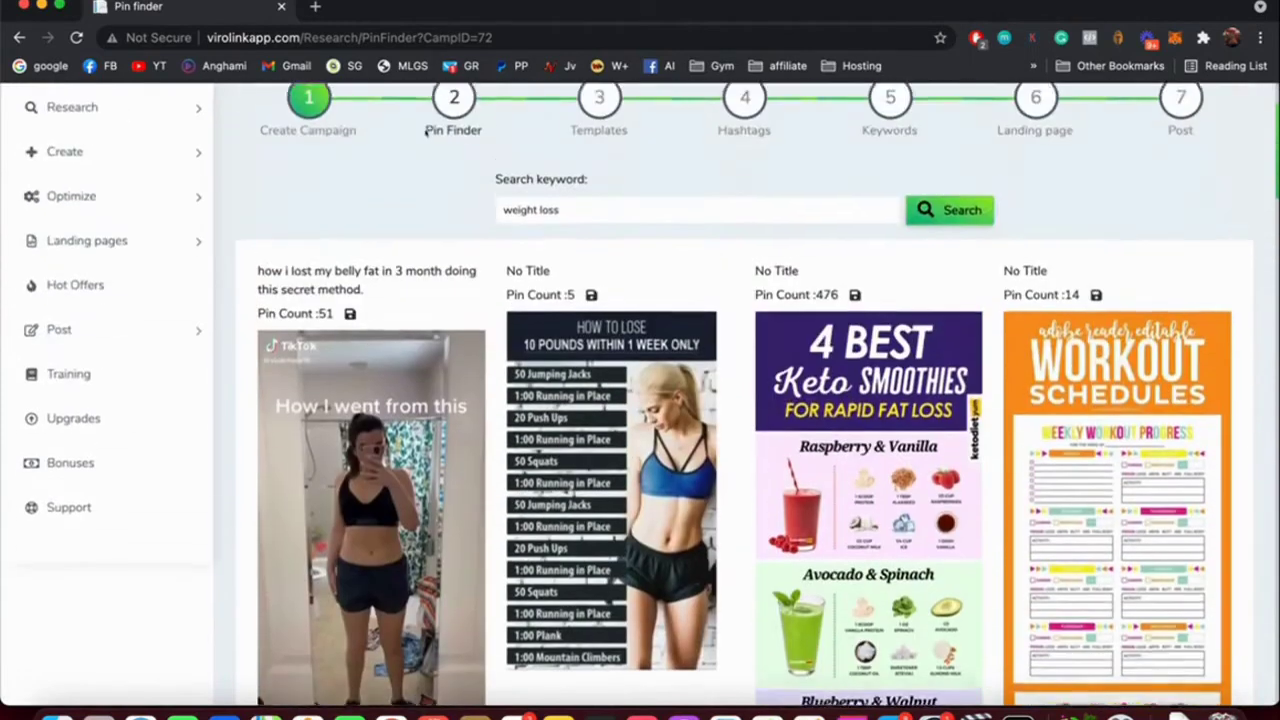
scroll(476, 170, "down", 15)
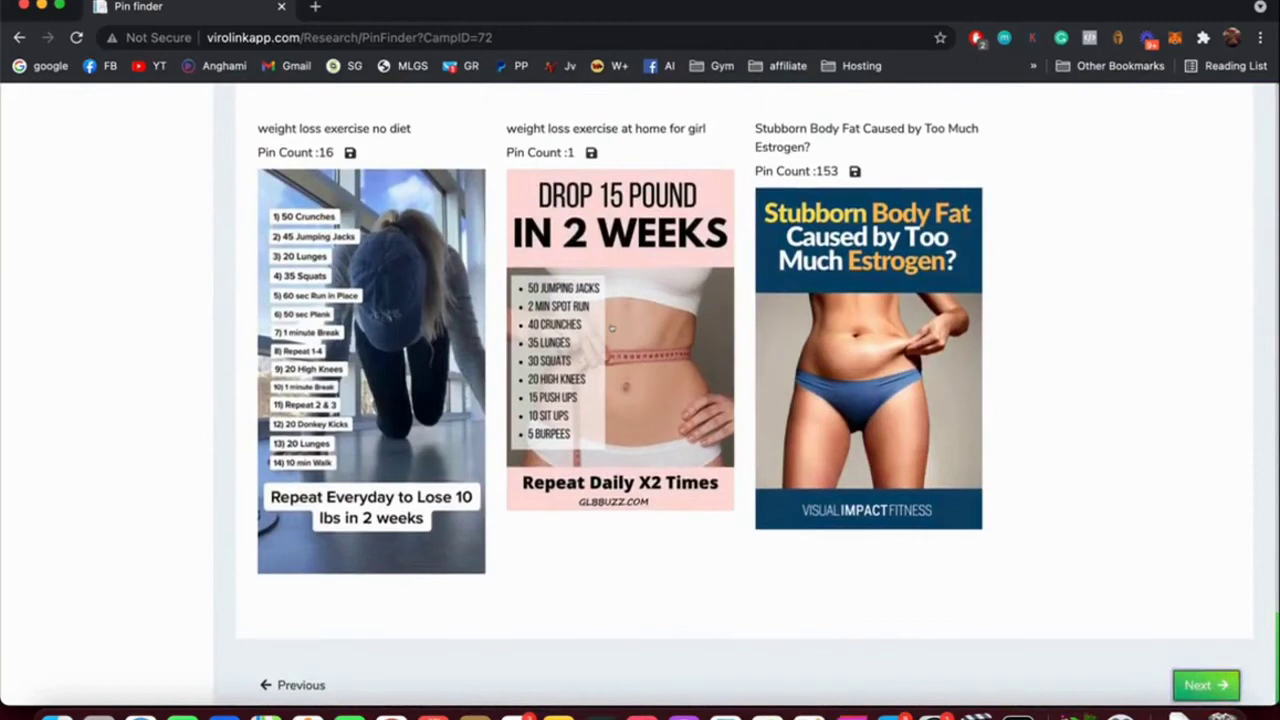
Advance the wizard to Templates and scroll through the layout list and back up.
left_click(1205, 685)
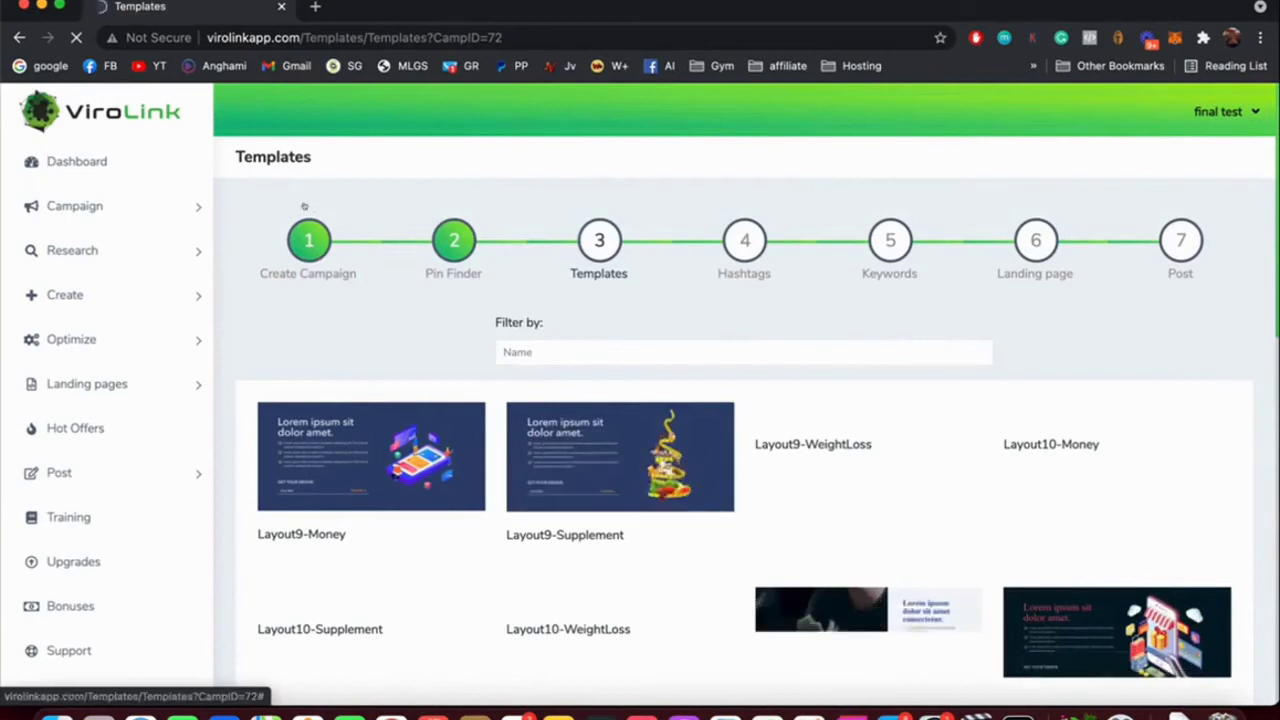
scroll(304, 206, "down", 5)
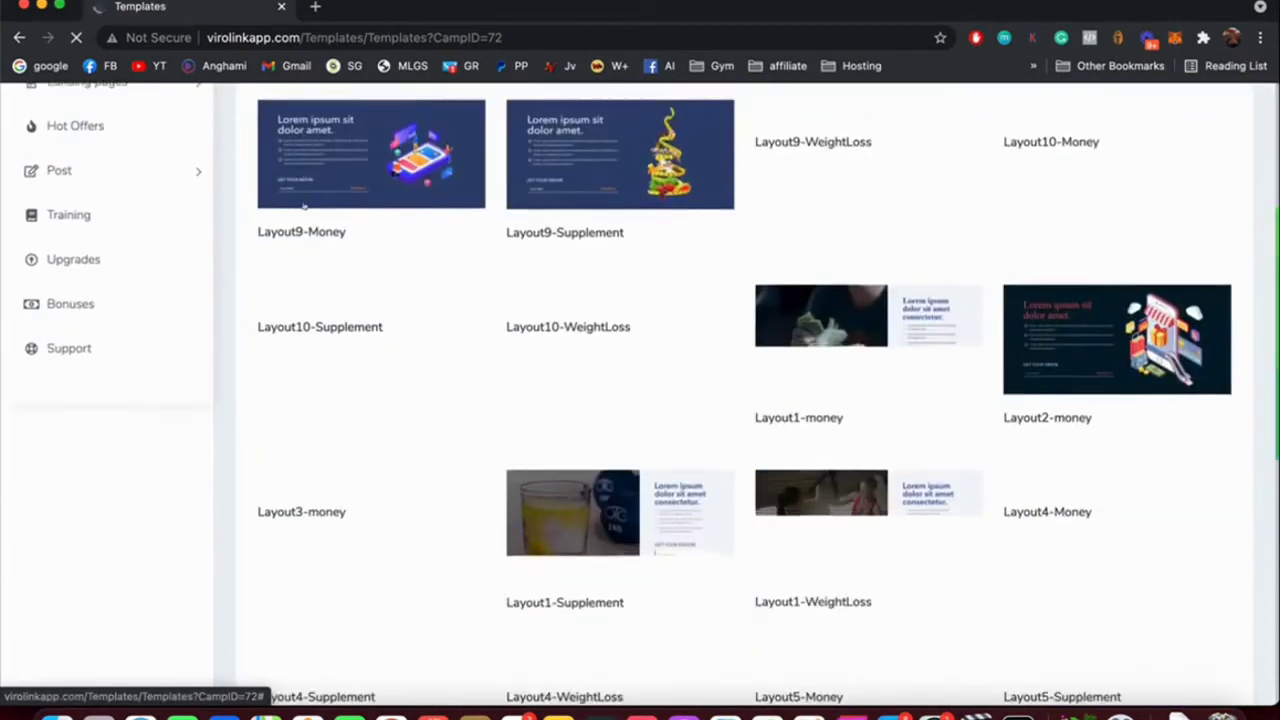
scroll(305, 205, "up", 5)
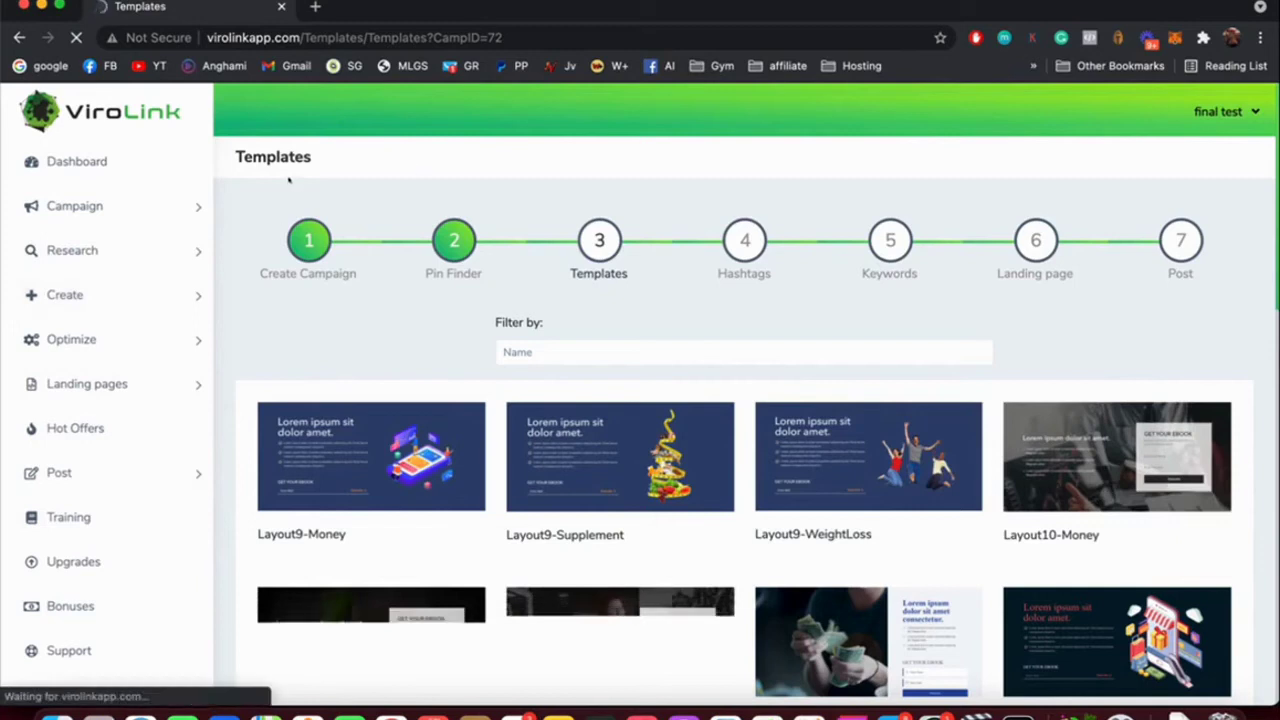
scroll(452, 114, "down", 5)
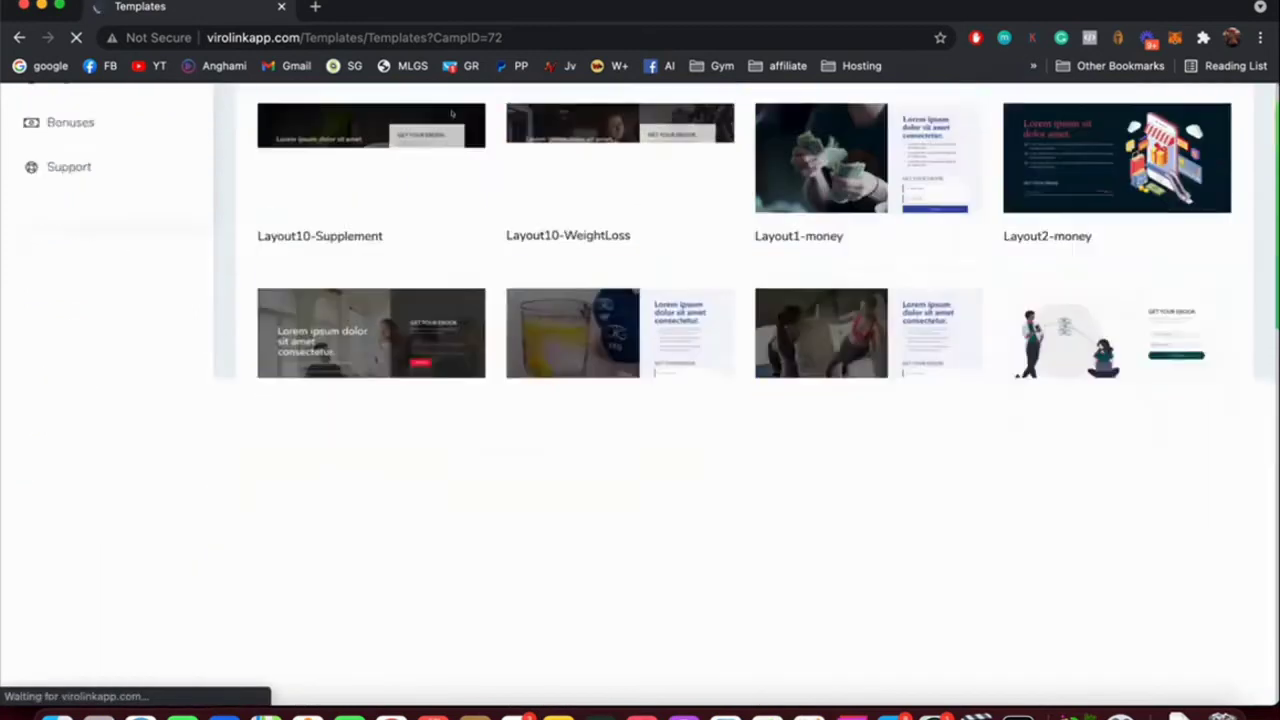
scroll(452, 114, "down", 5)
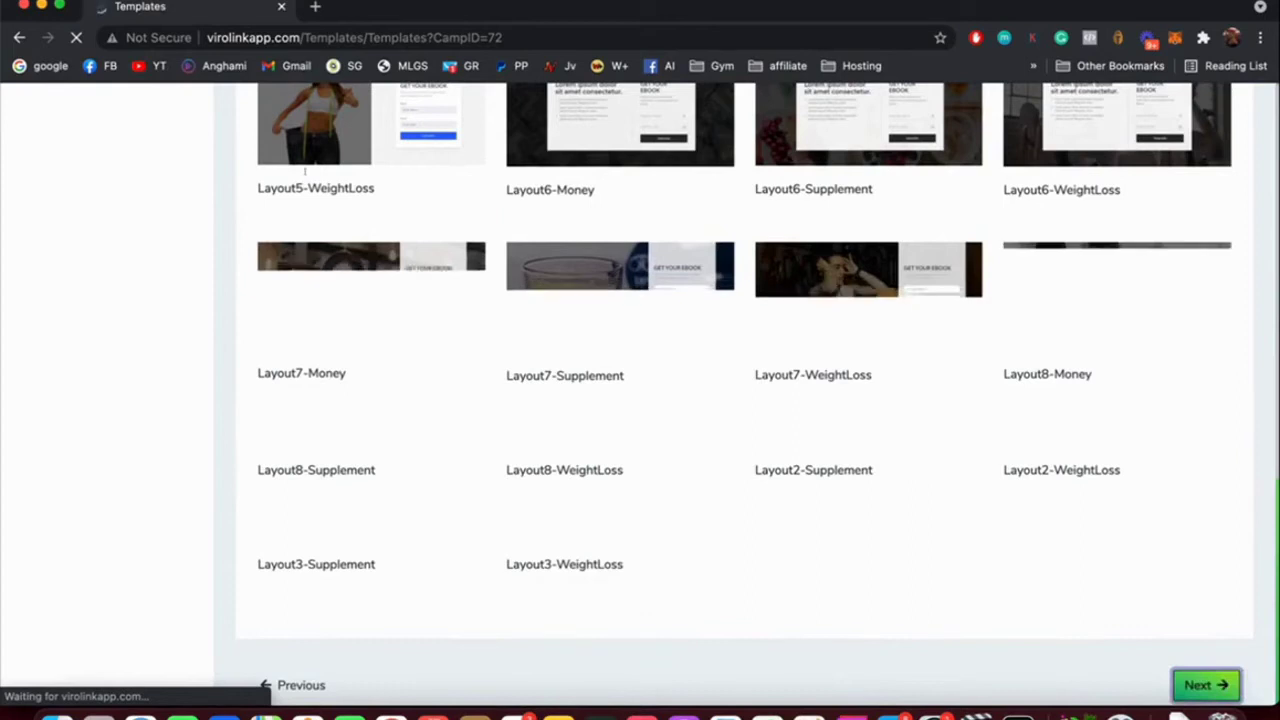
scroll(205, 167, "up", 15)
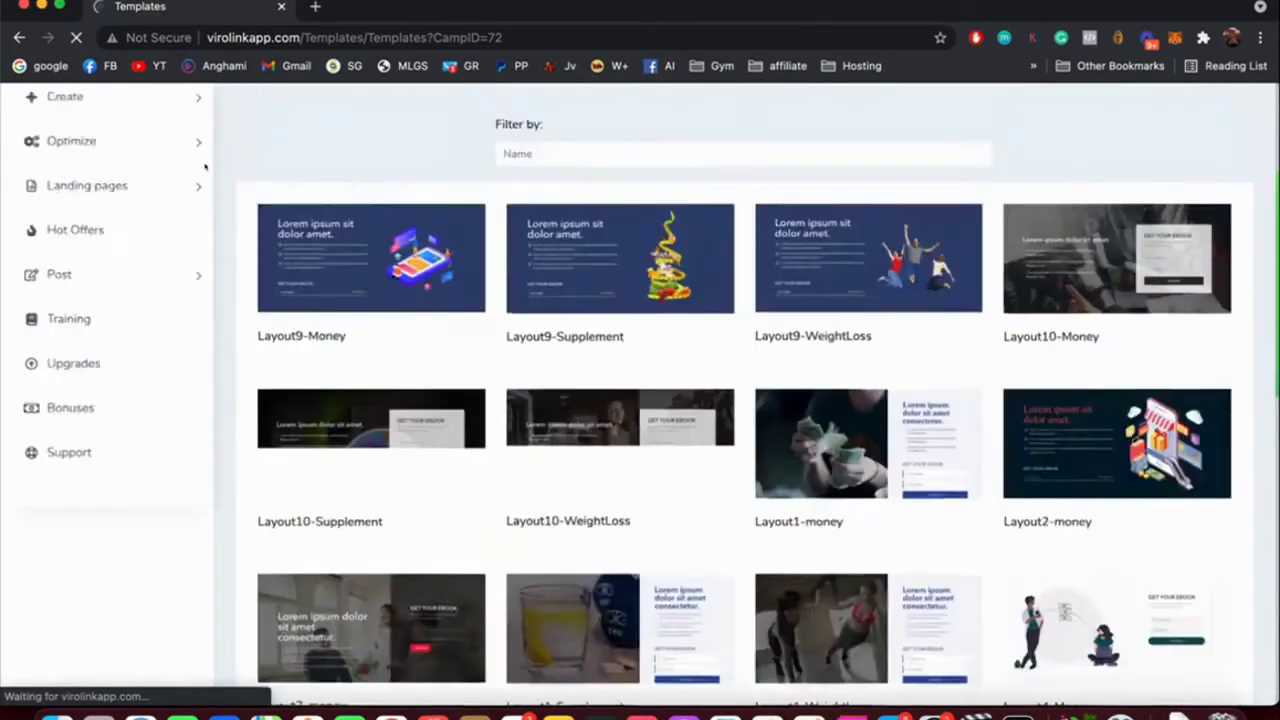
scroll(205, 167, "up", 3)
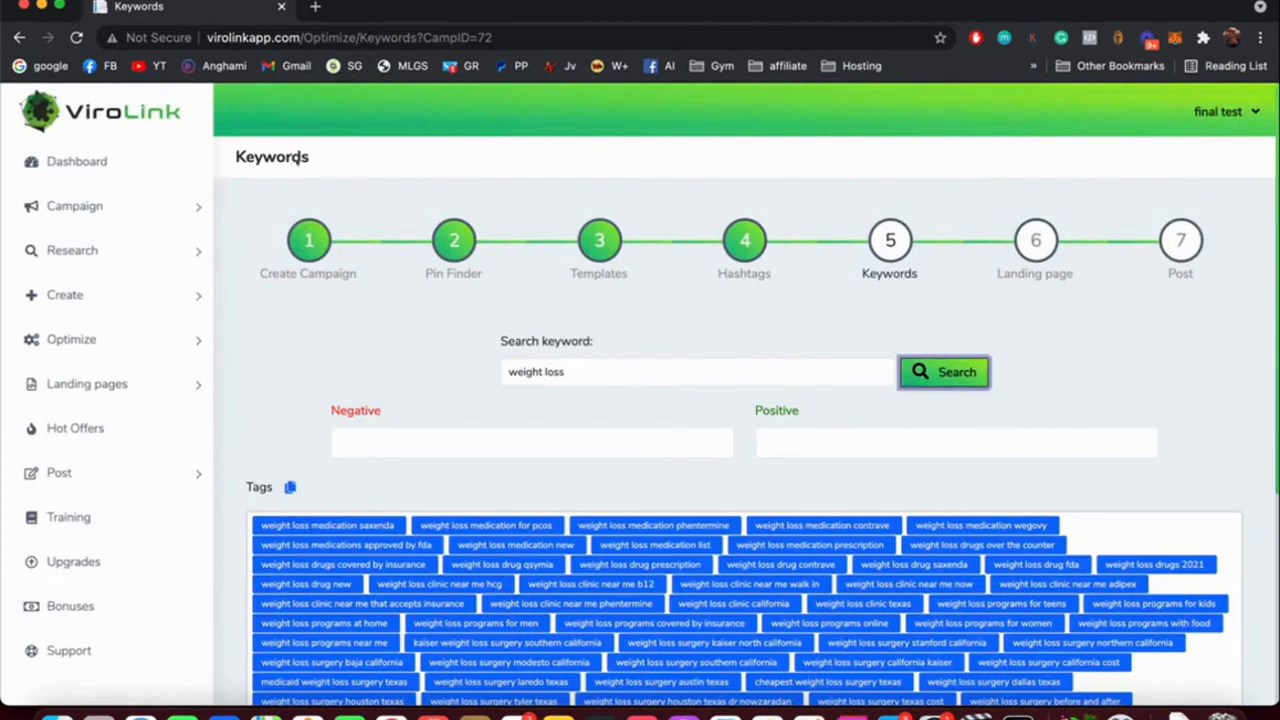
Clear 'weight loss' from the Search keyword box.
key("ctrl+a")
key("BackSpace")
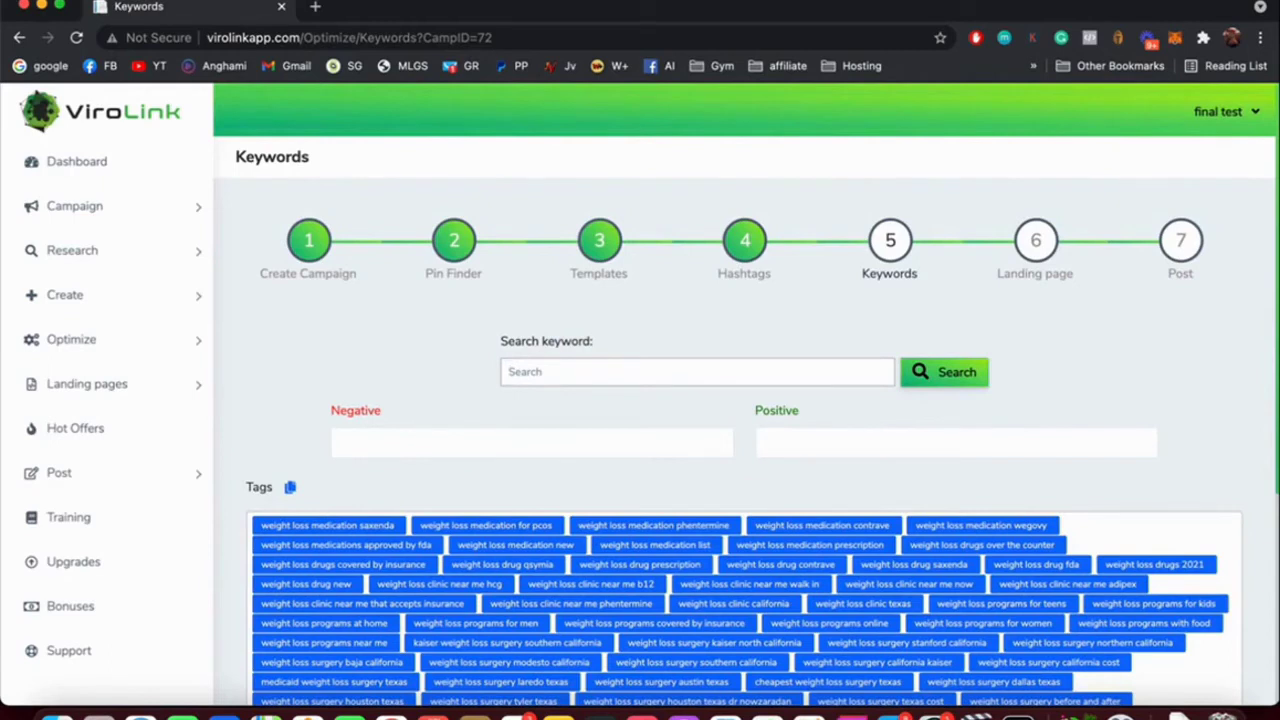
scroll(515, 216, "down", 5)
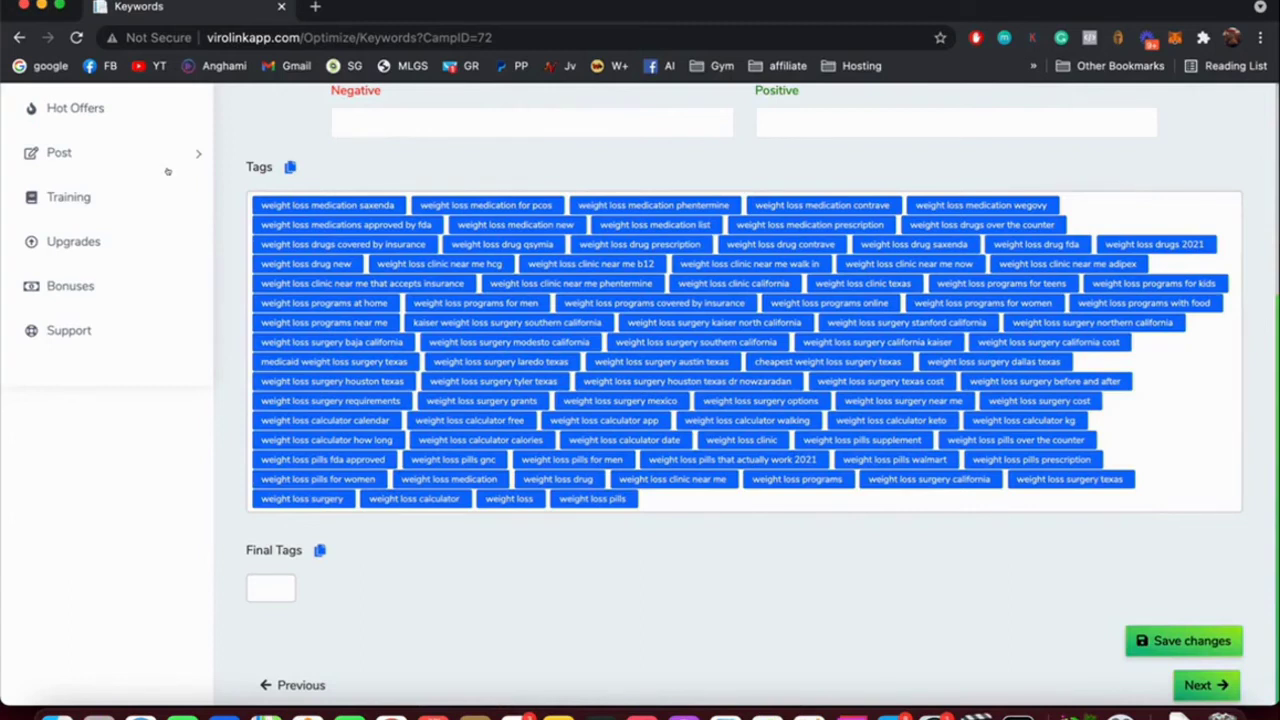
scroll(311, 195, "up", 2)
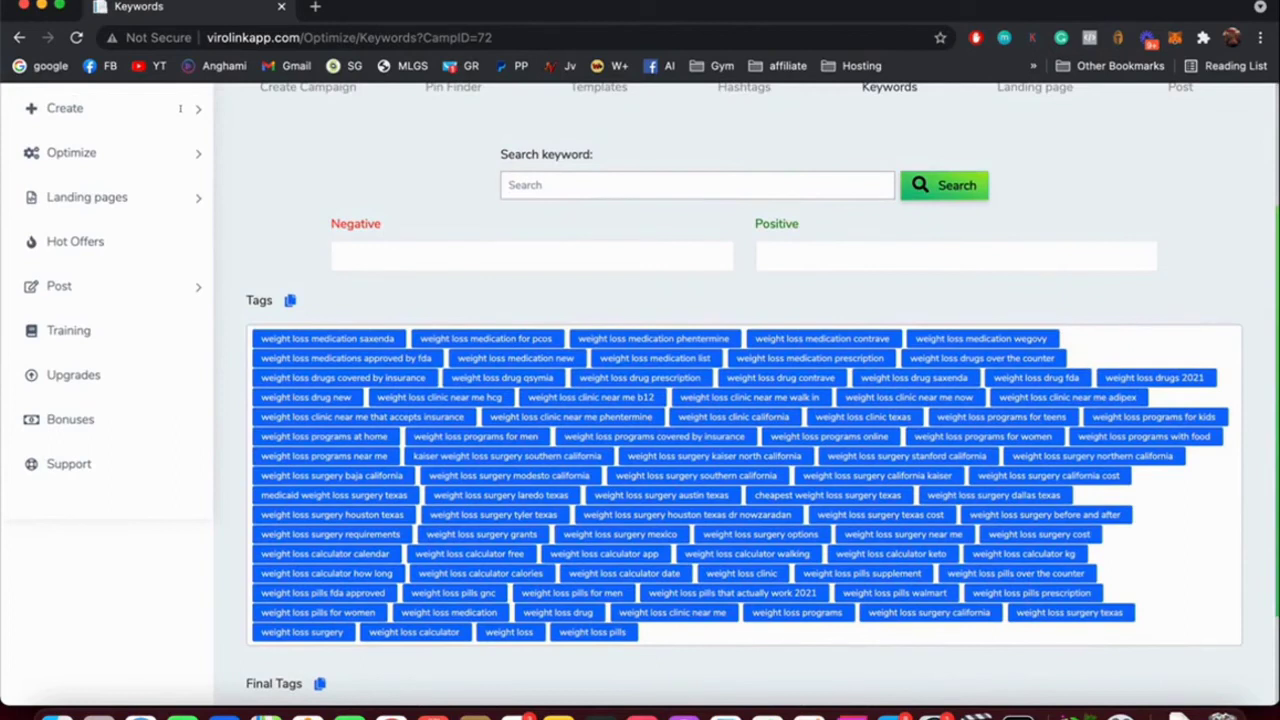
Set the negative keyword filter to 'free', leaving the positive keyword empty.
left_click(420, 256)
type("fre")
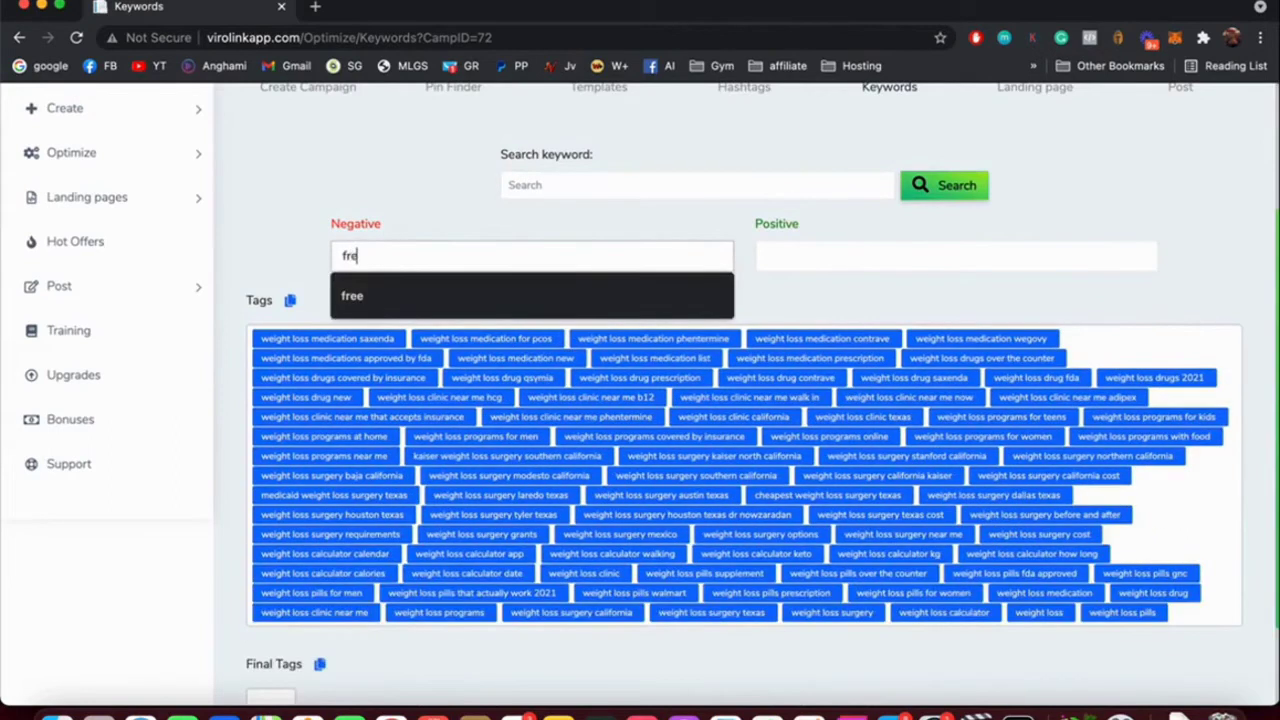
type("e")
left_click(491, 115)
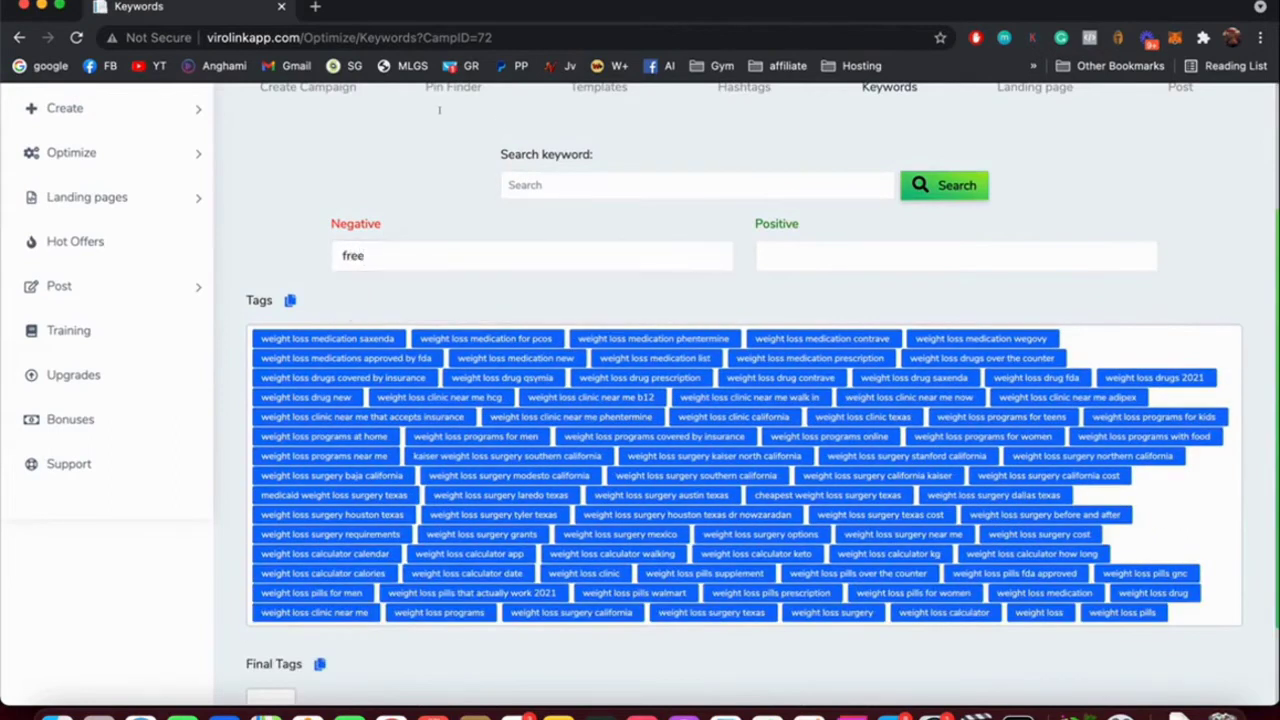
left_click(860, 256)
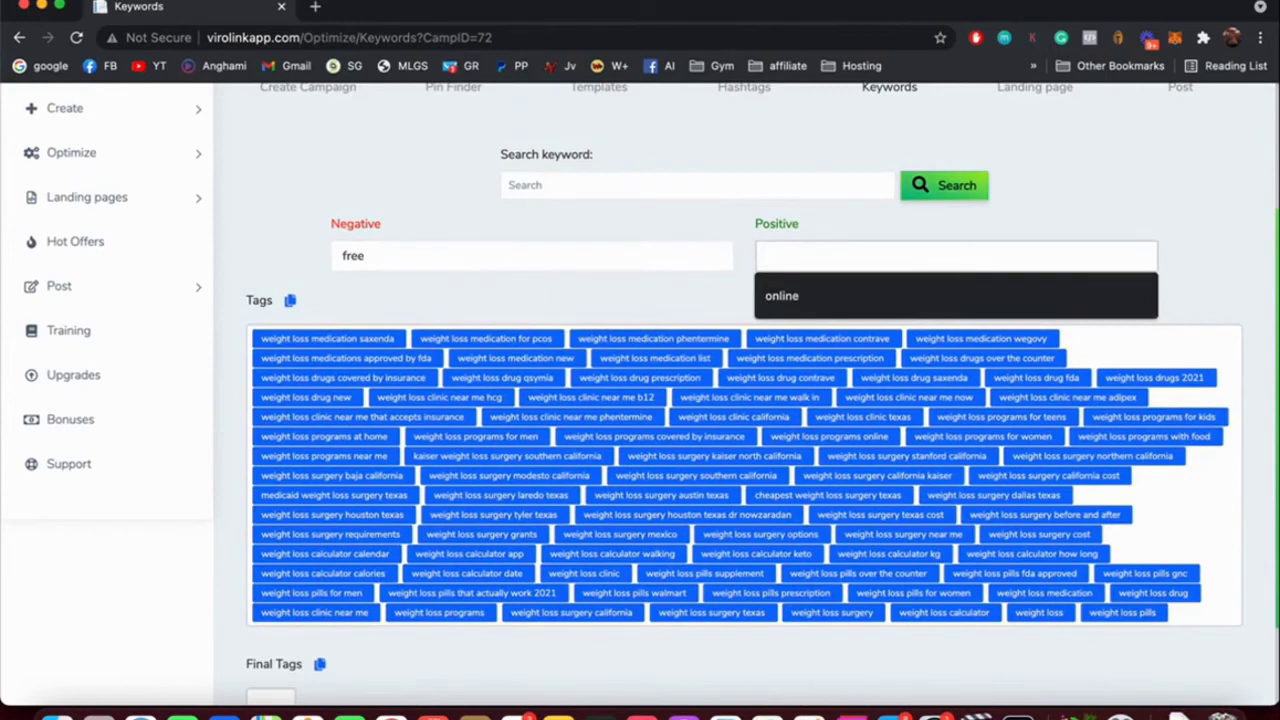
type("online")
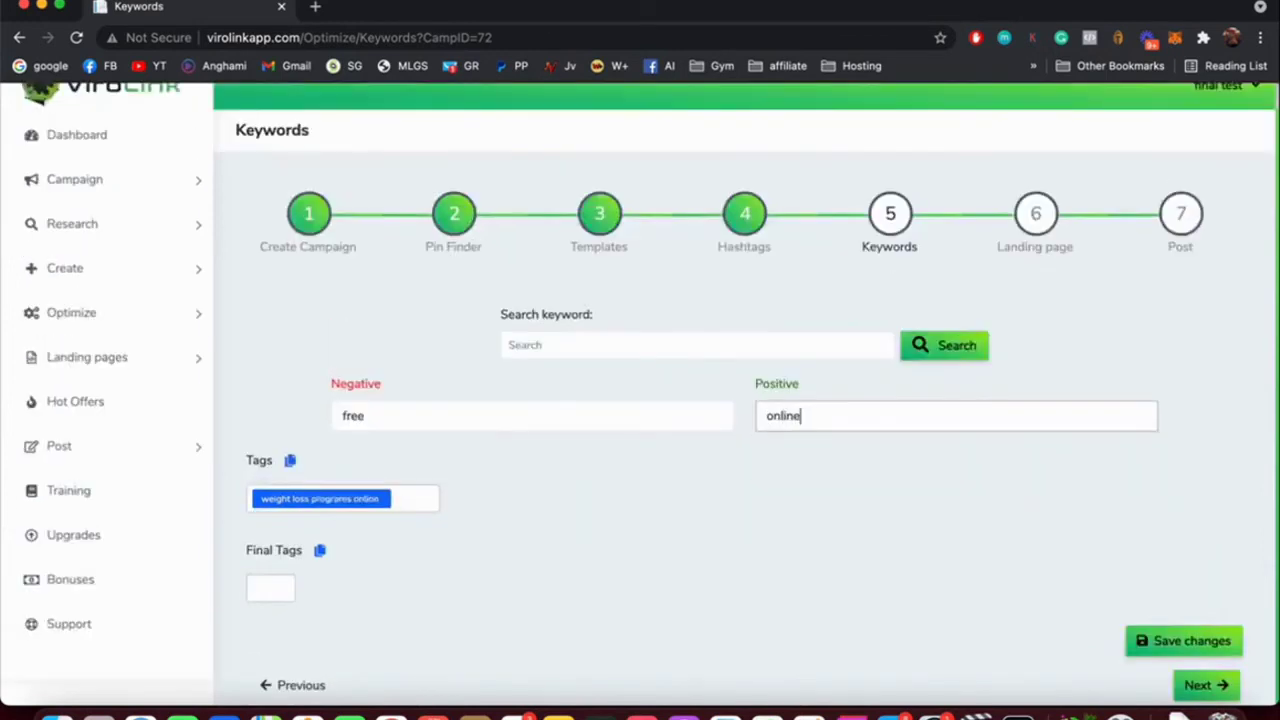
key("super+a")
key("BackSpace")
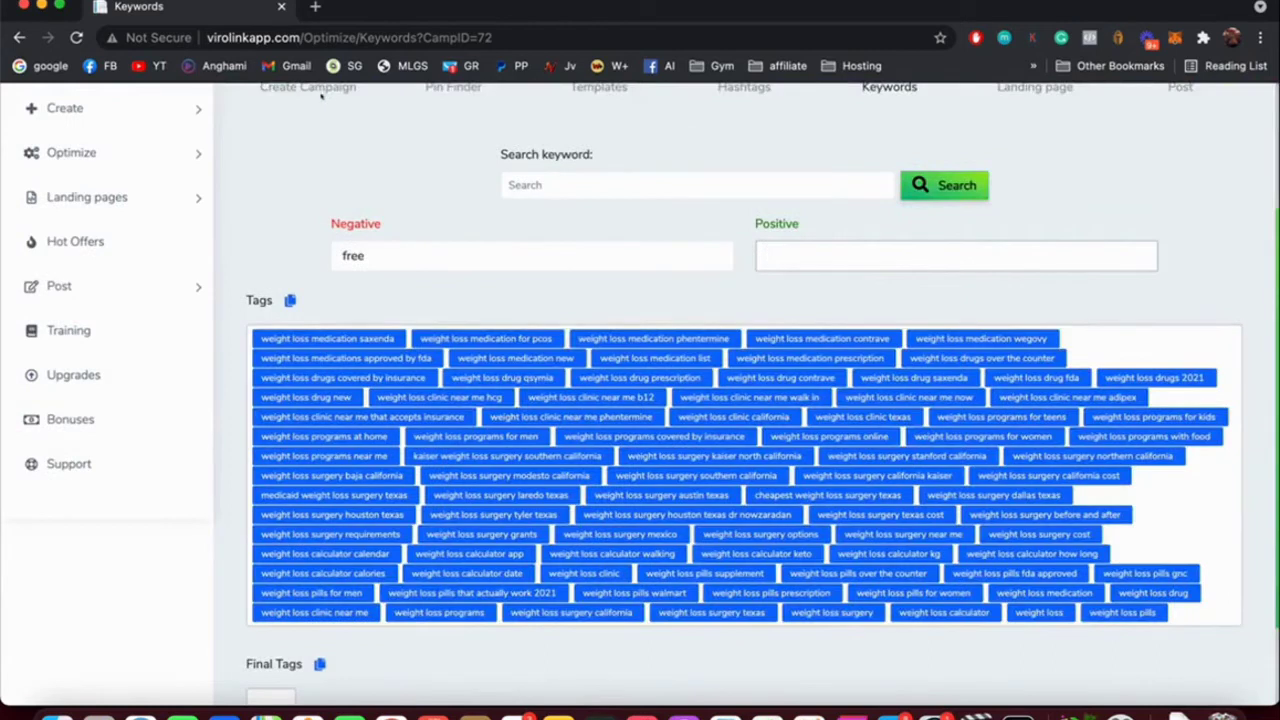
left_click(218, 123)
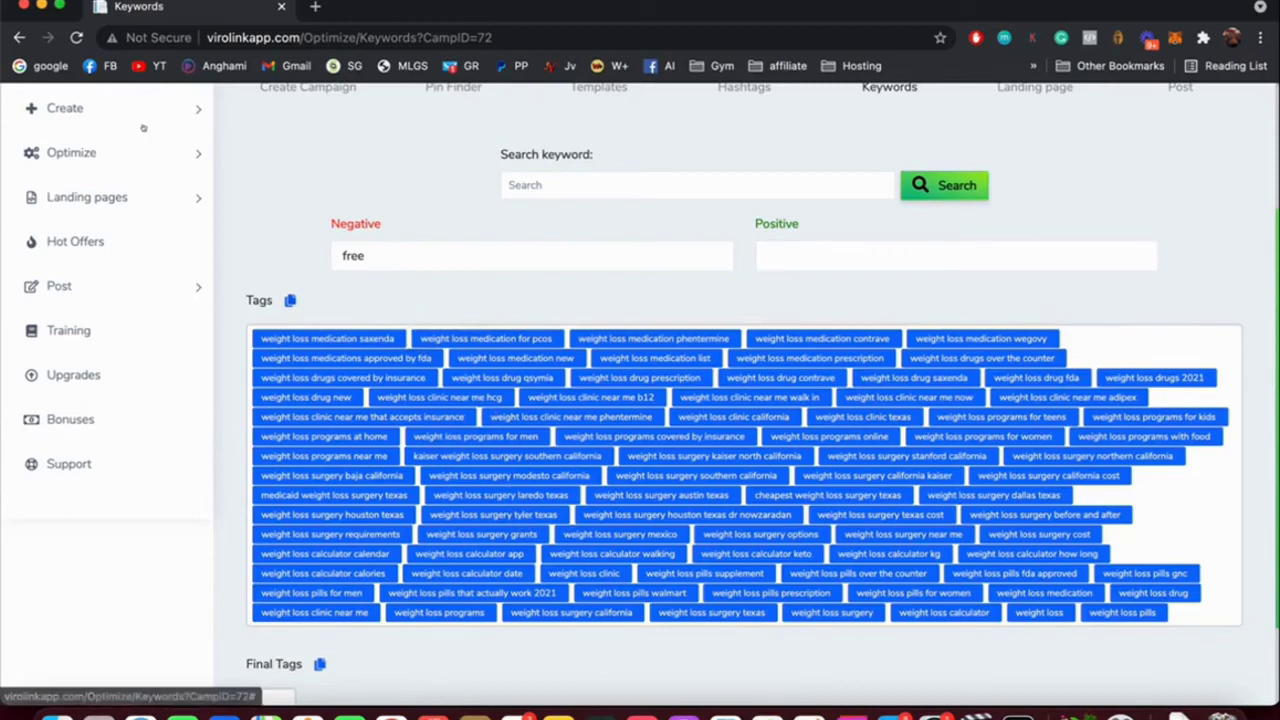
Copy the filtered keyword tag list to the clipboard.
scroll(157, 138, "down", 2)
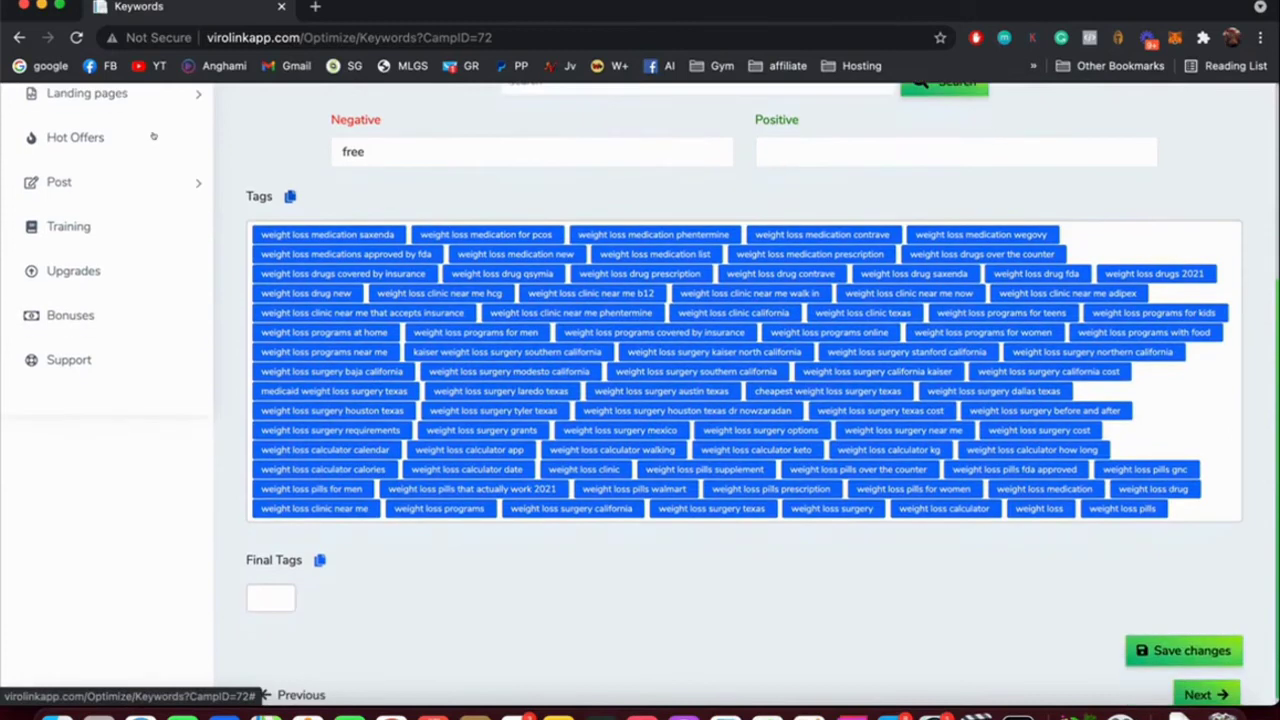
left_click(148, 88)
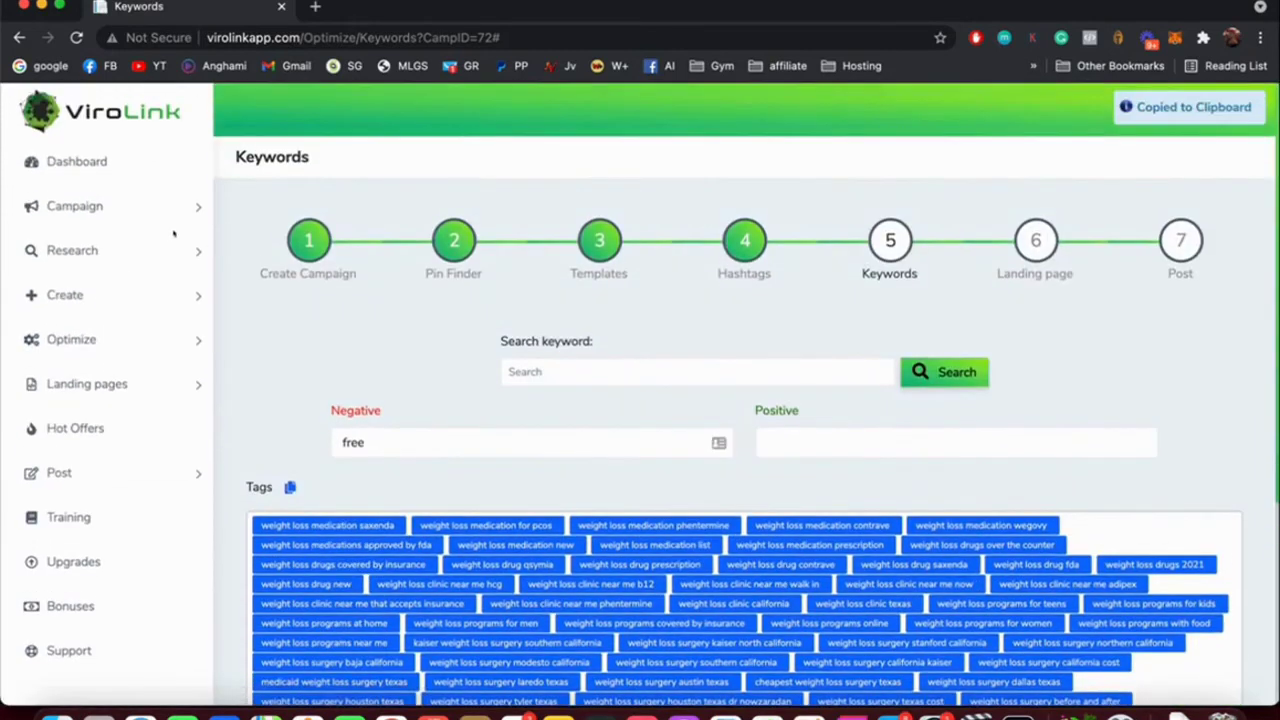
left_click(150, 229)
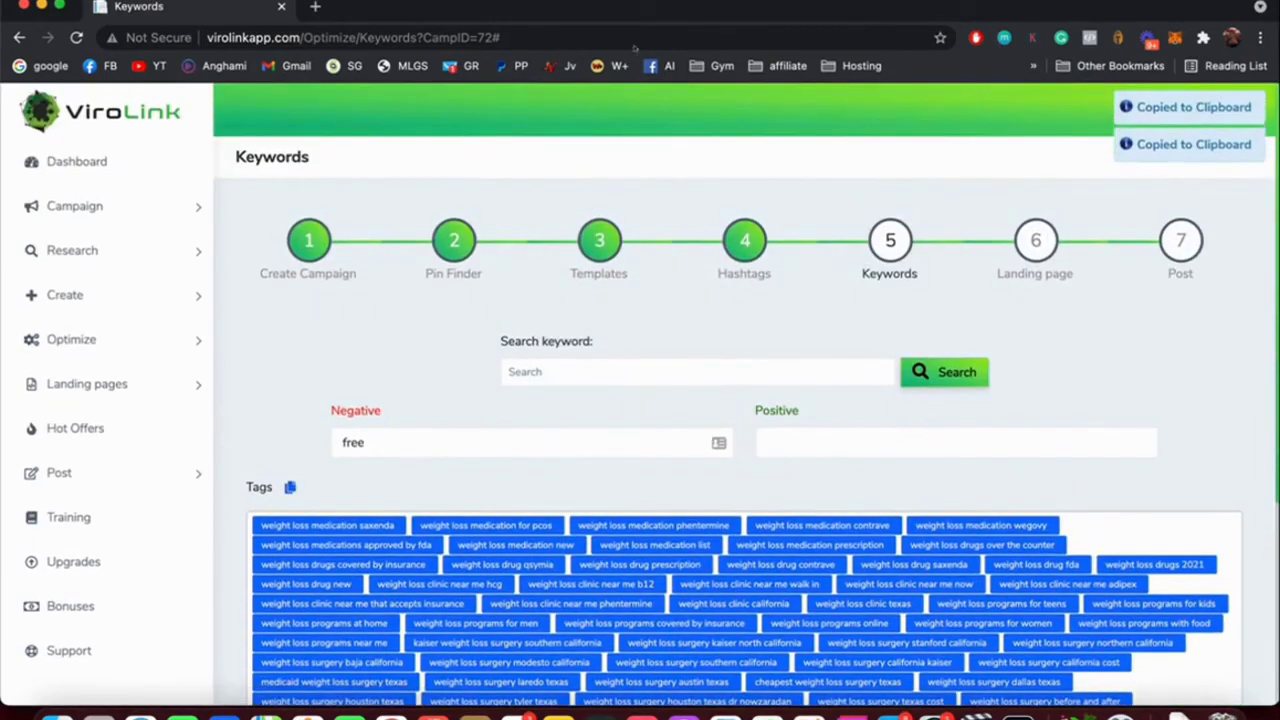
scroll(398, 216, "down", 4)
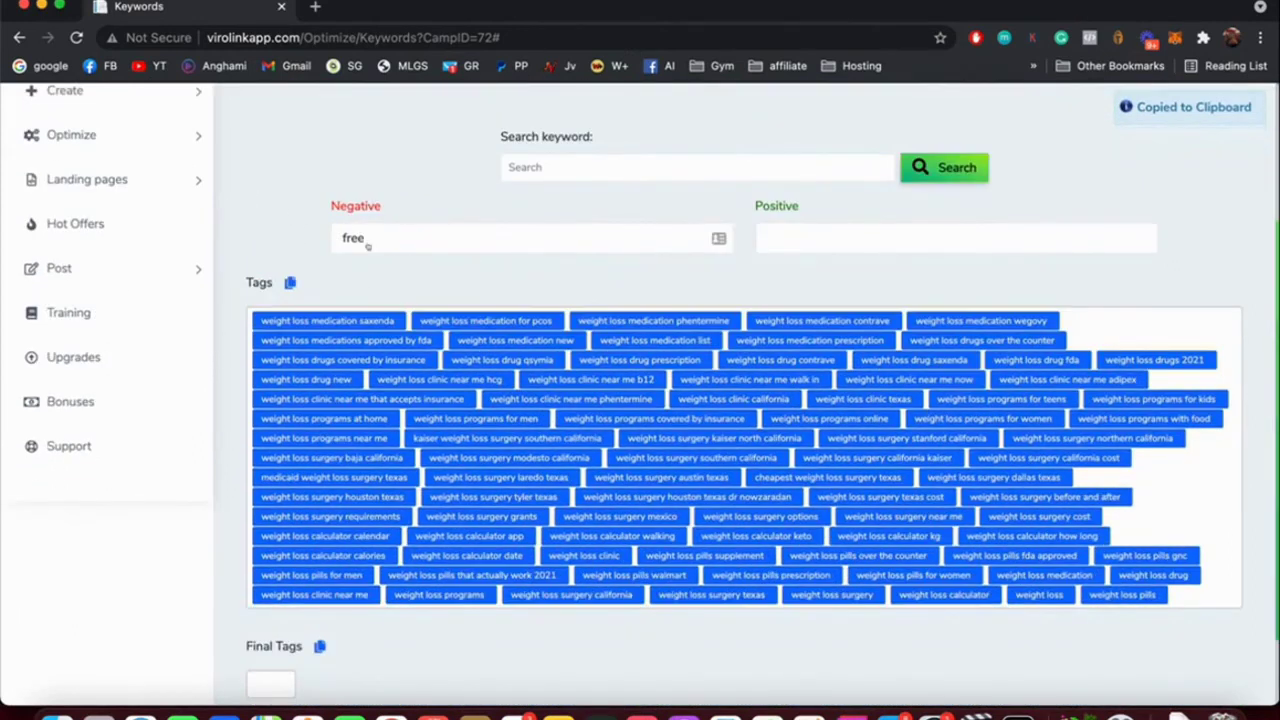
scroll(408, 258, "up", 4)
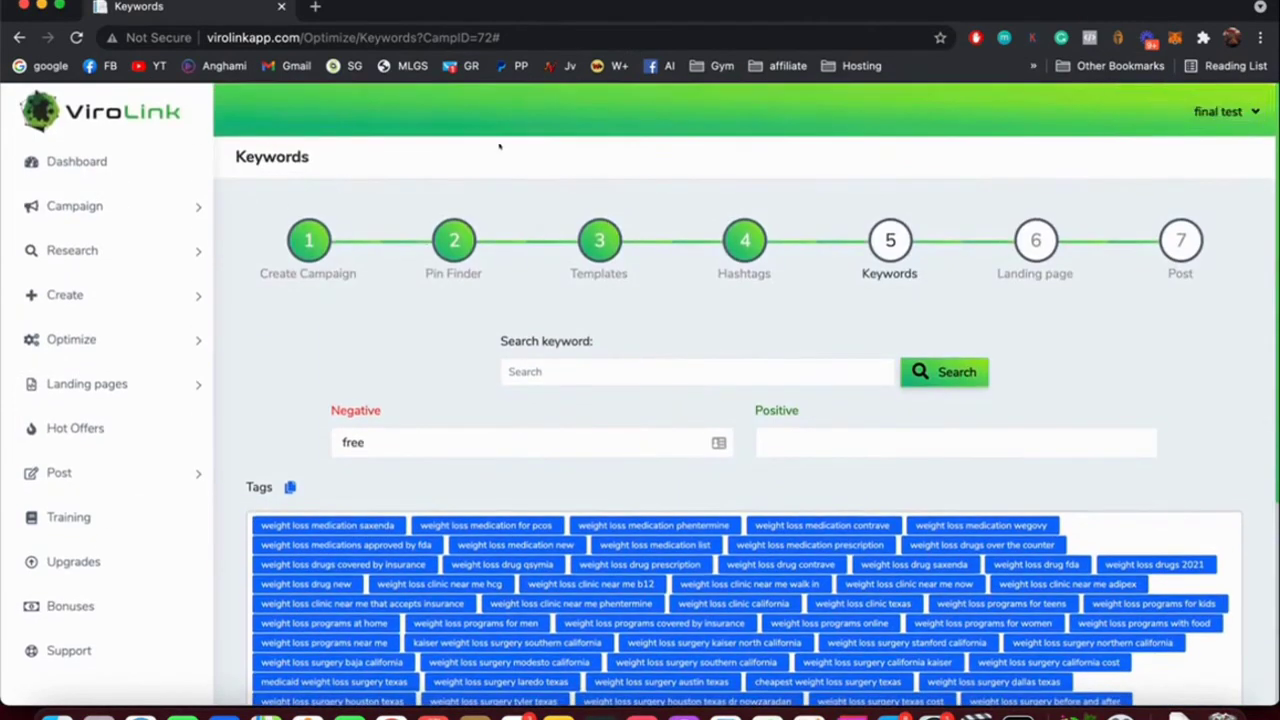
scroll(499, 146, "down", 6)
Advance to the Landing page step and open the Layout9-Money template as a squeeze page.
left_click(1206, 680)
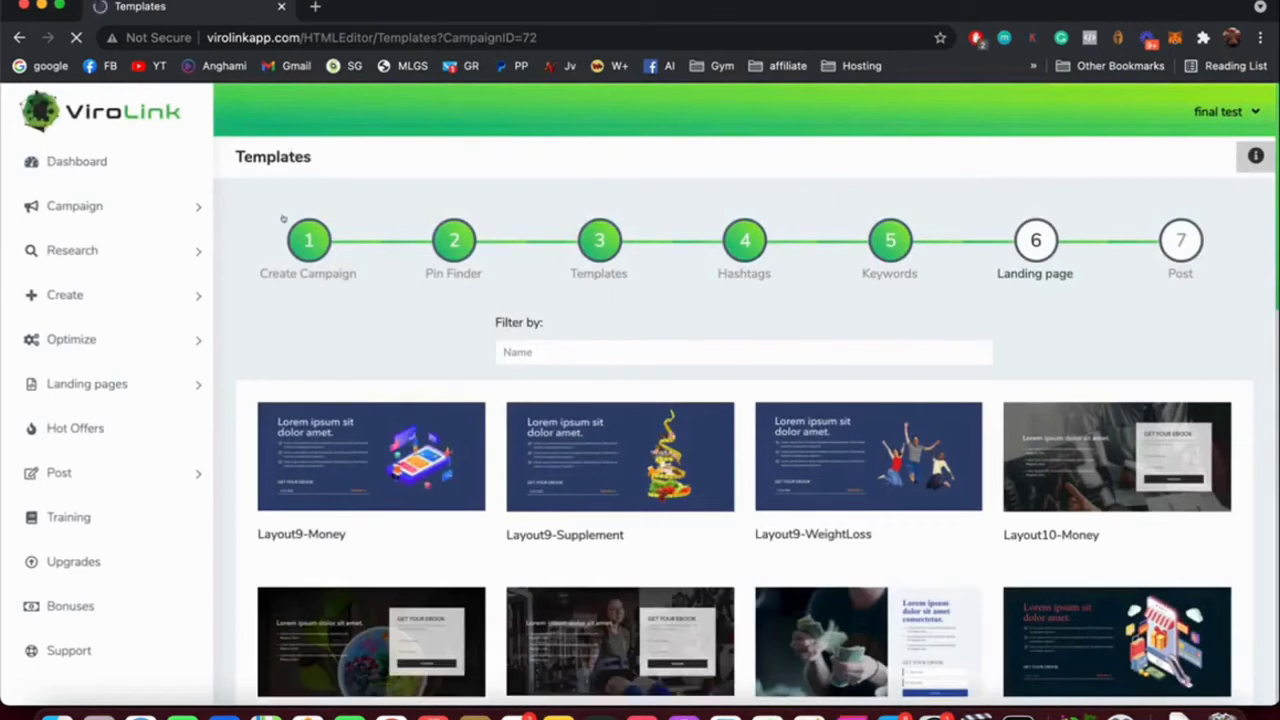
left_click(182, 207)
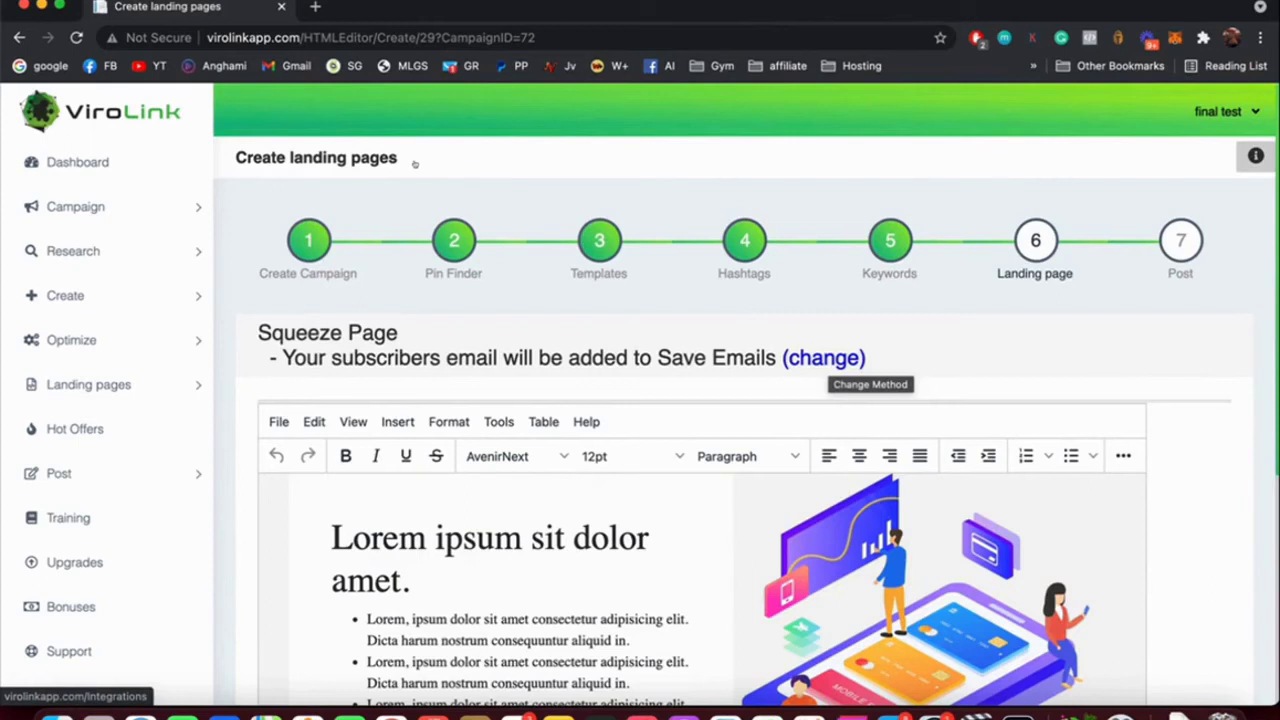
Replace the Lorem ipsum heading and first bullet with 'Lose 10 pounds in 10 days' and 'Without any strict hard diet'.
scroll(414, 163, "down", 5)
left_click(388, 346)
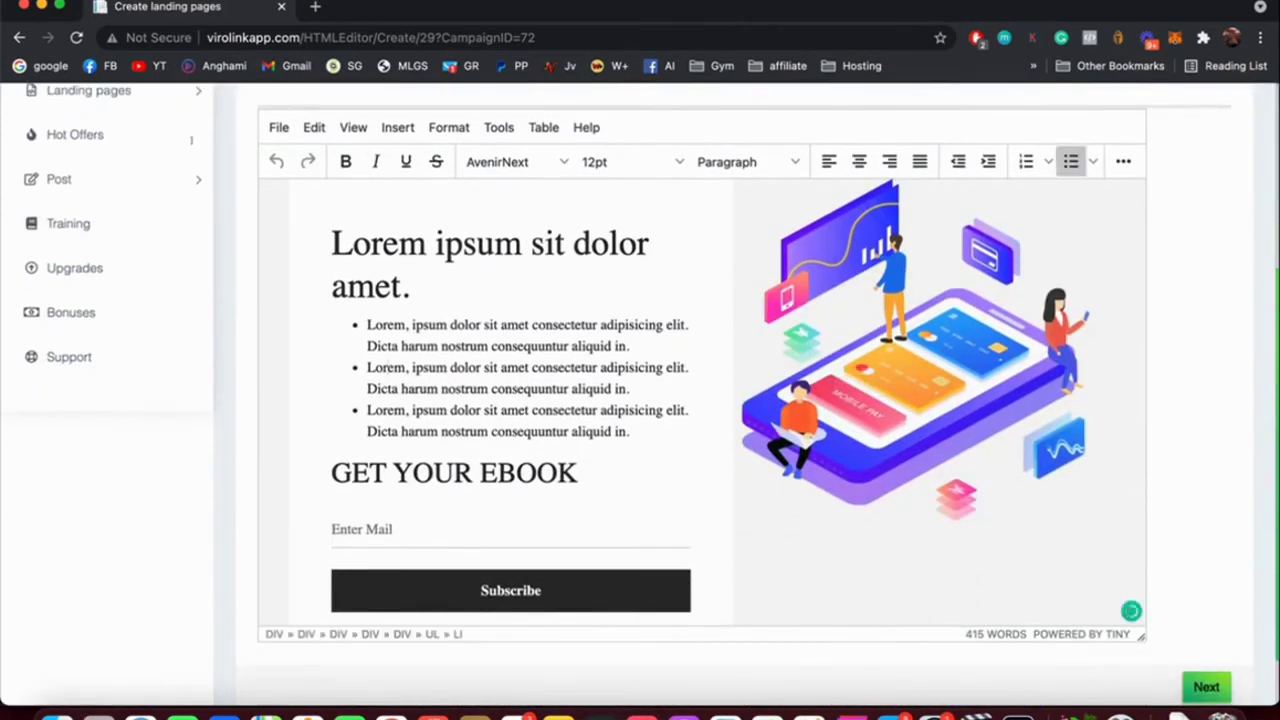
triple_click(490, 243)
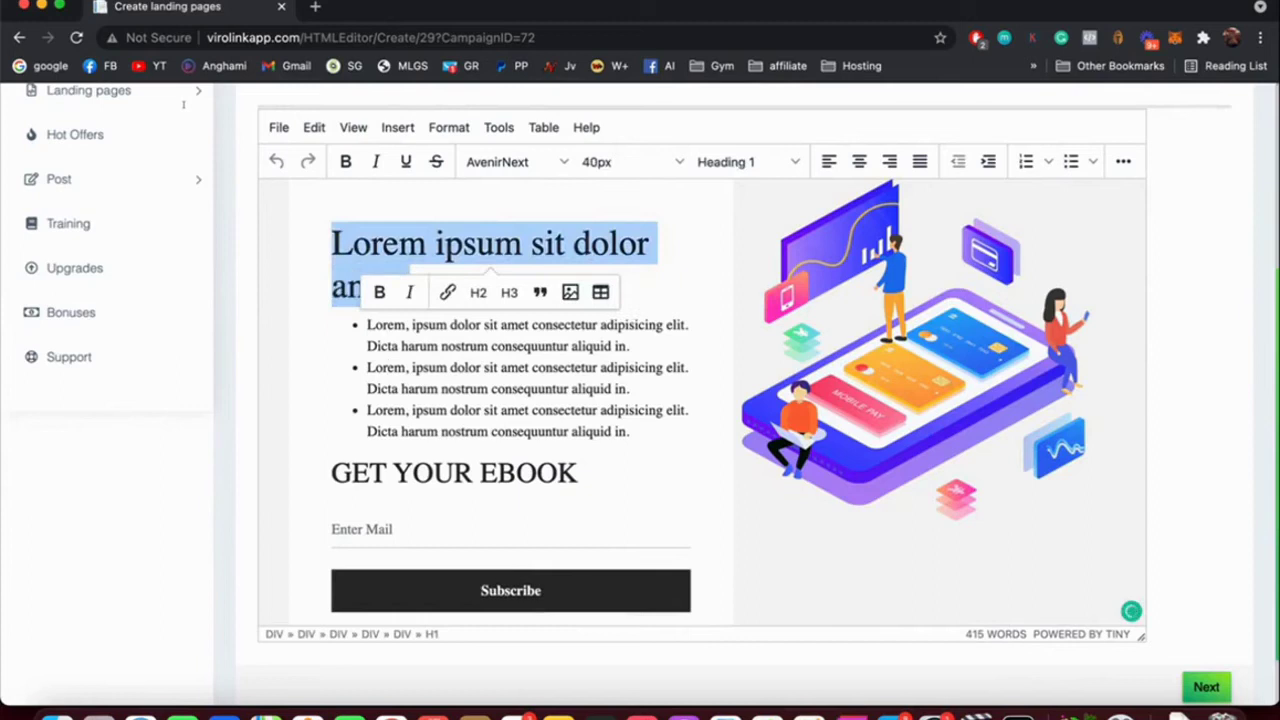
type("Lose ")
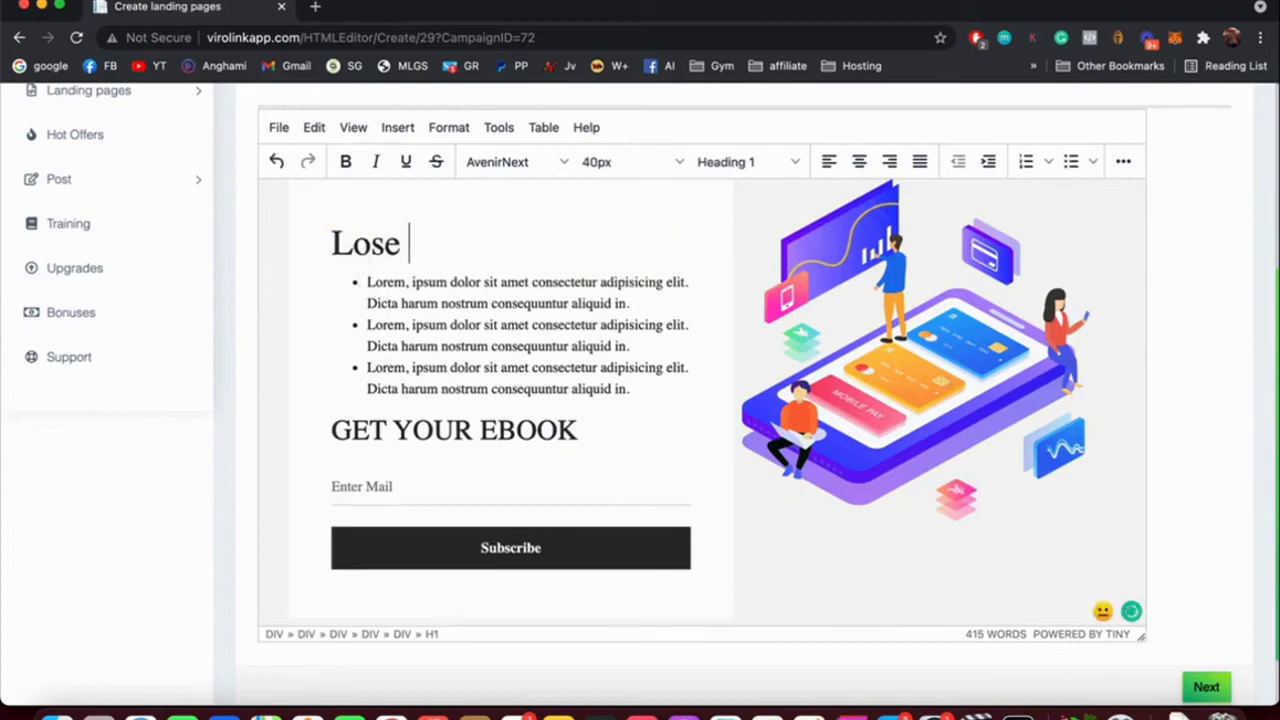
type("10 pounds in 10 days")
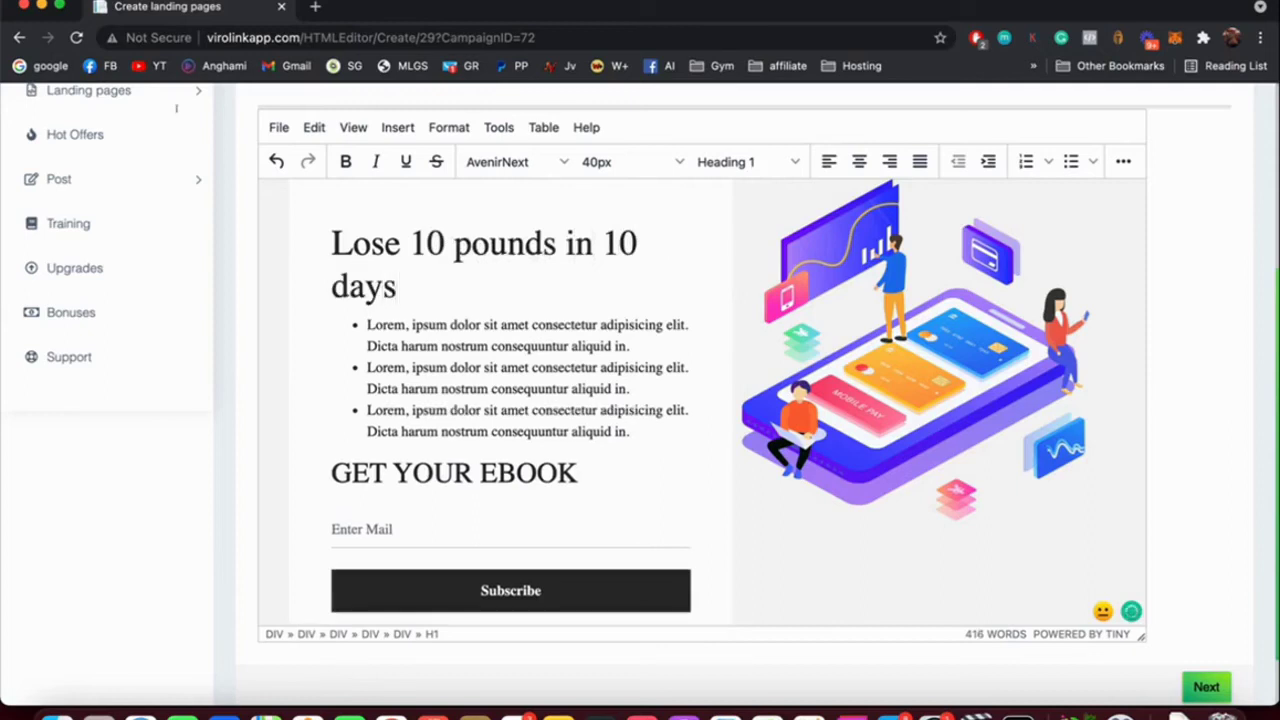
triple_click(497, 335)
type("Without any ")
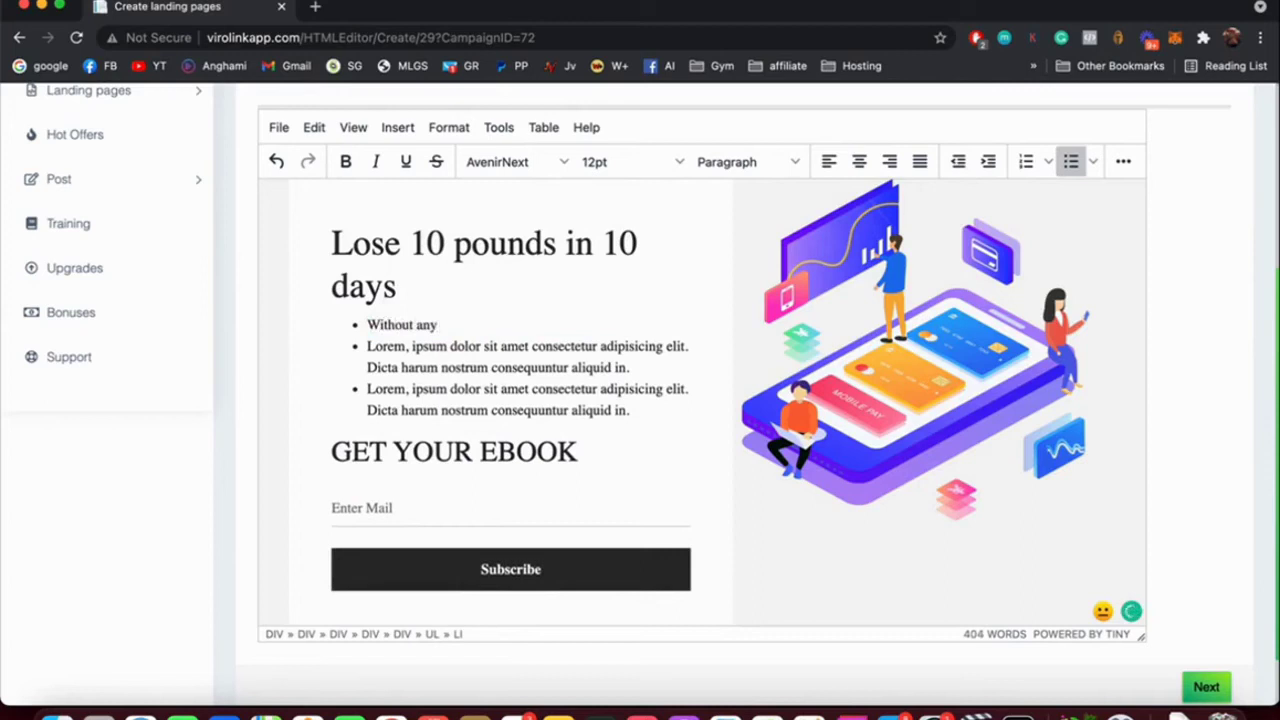
type("strict hard diet")
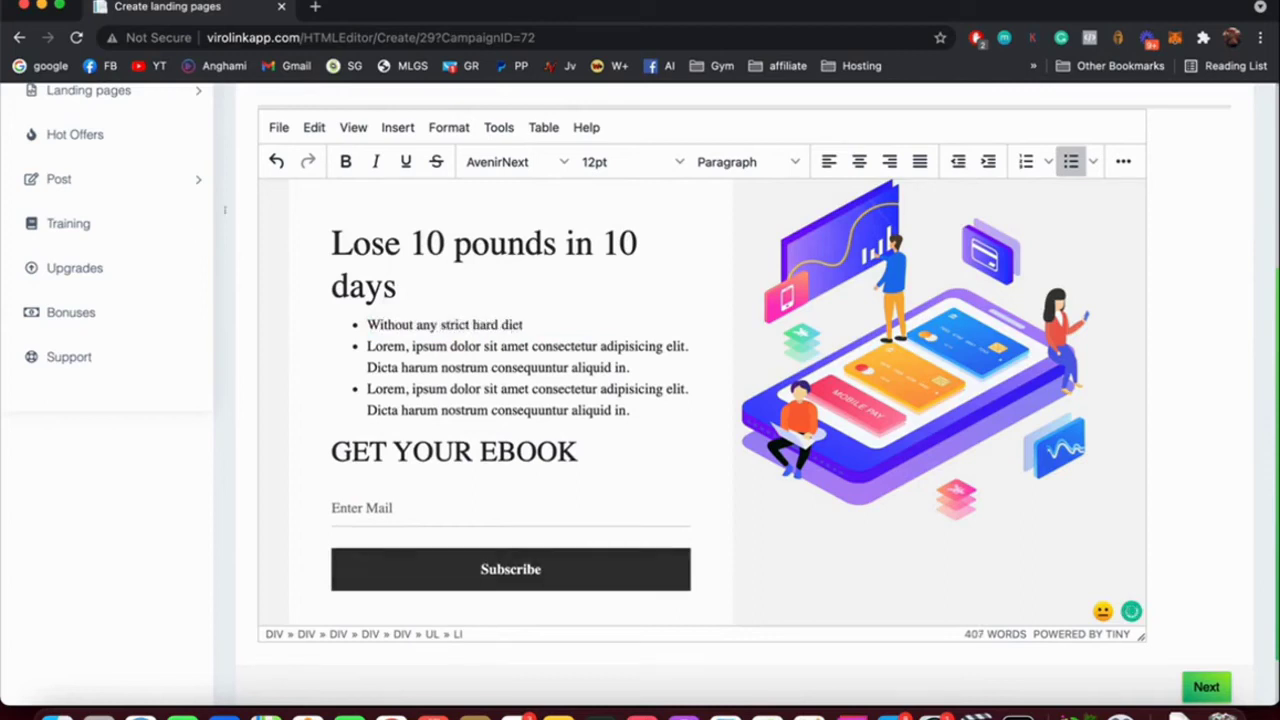
scroll(567, 275, "up", 3)
scroll(567, 275, "down", 5)
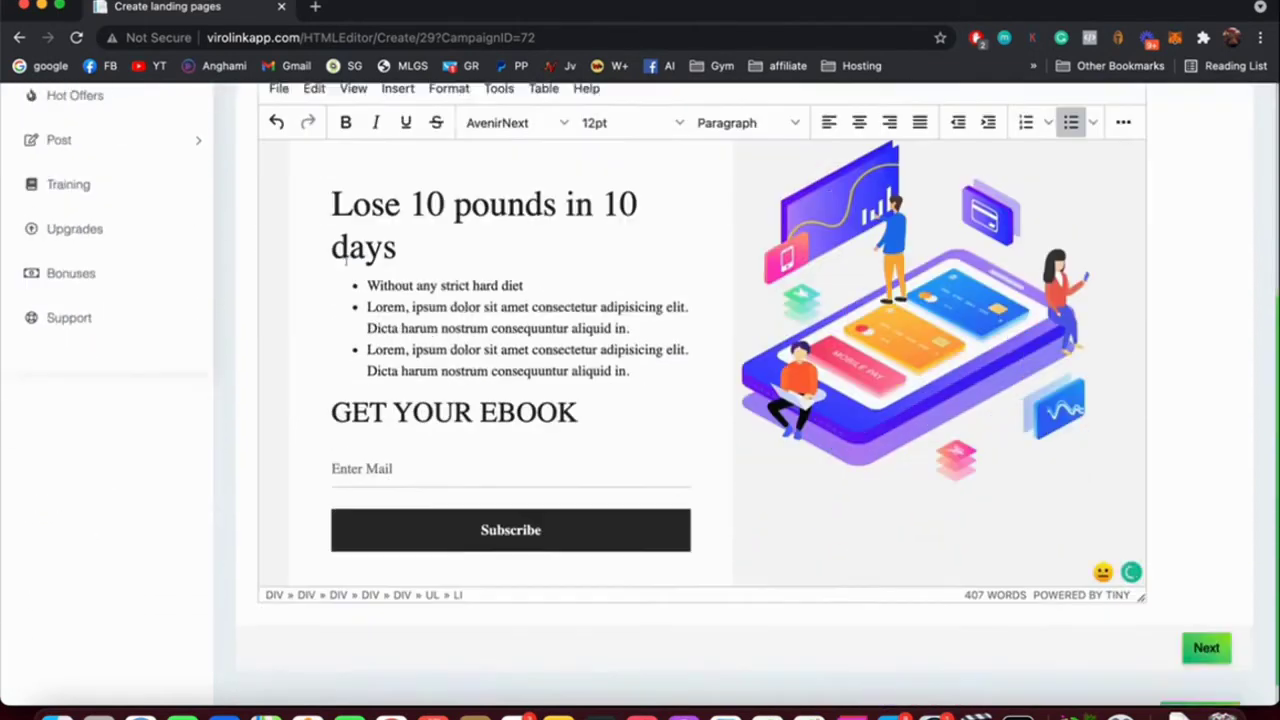
Replace the Thank You page's placeholder heading with 'Thank you for subscribing' and continue.
left_click(1206, 614)
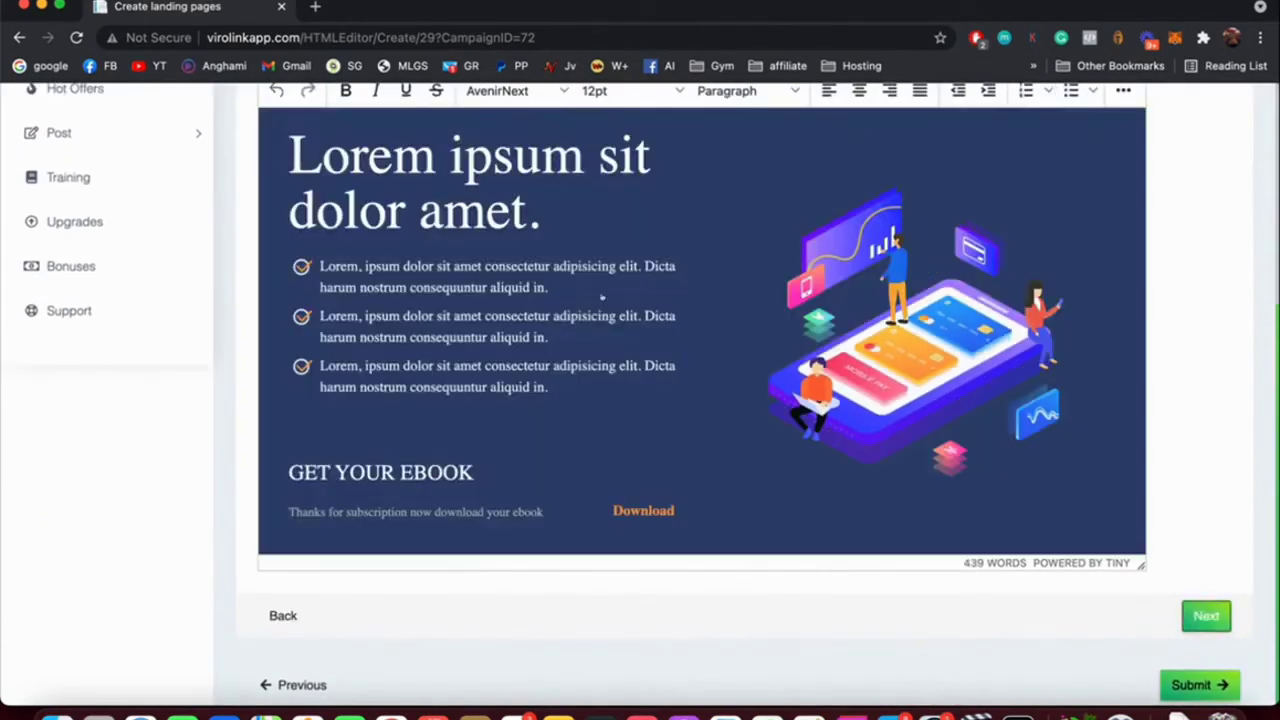
scroll(700, 400, "up", 3)
scroll(242, 149, "down", 3)
scroll(301, 99, "up", 4)
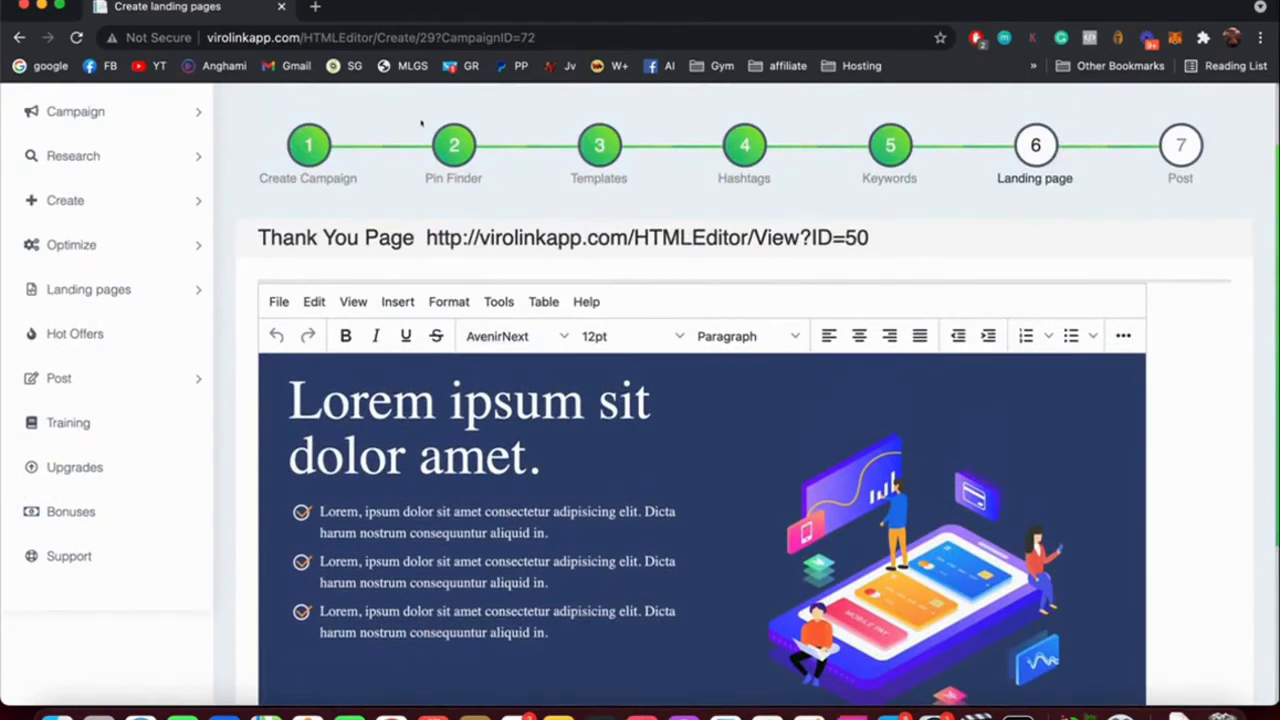
left_click_drag(531, 457, 263, 199)
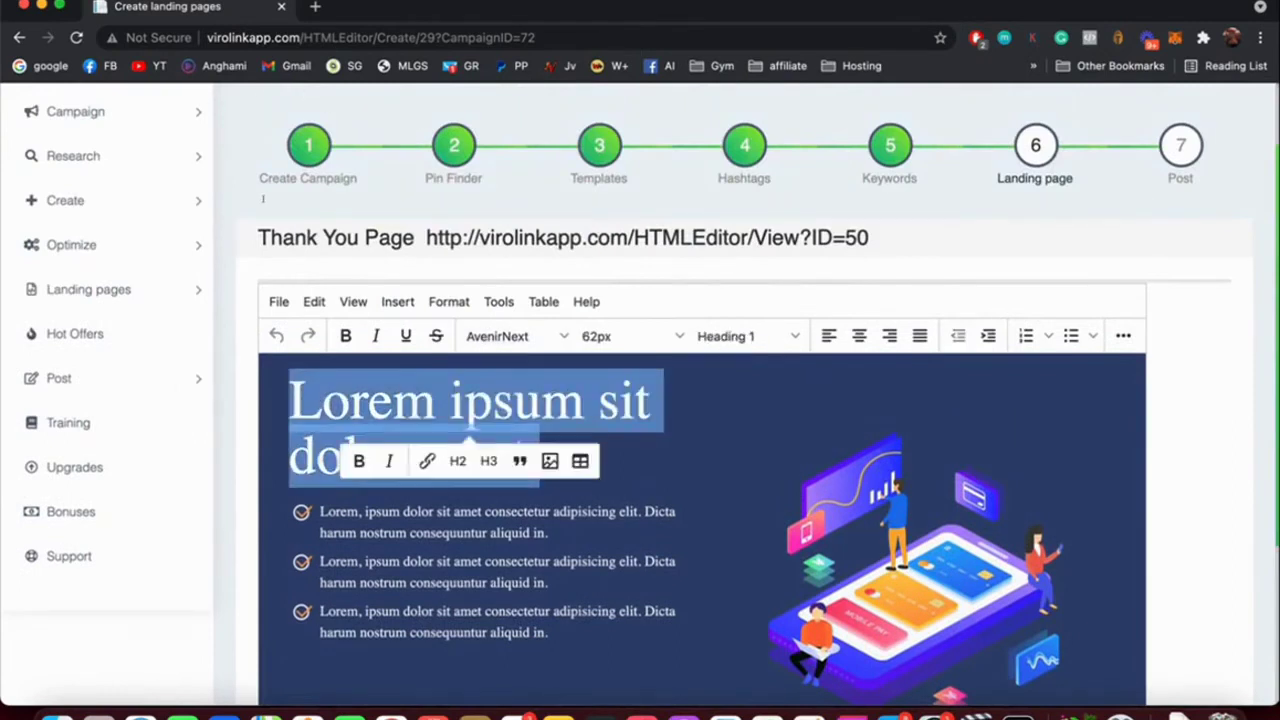
type("Thank you for")
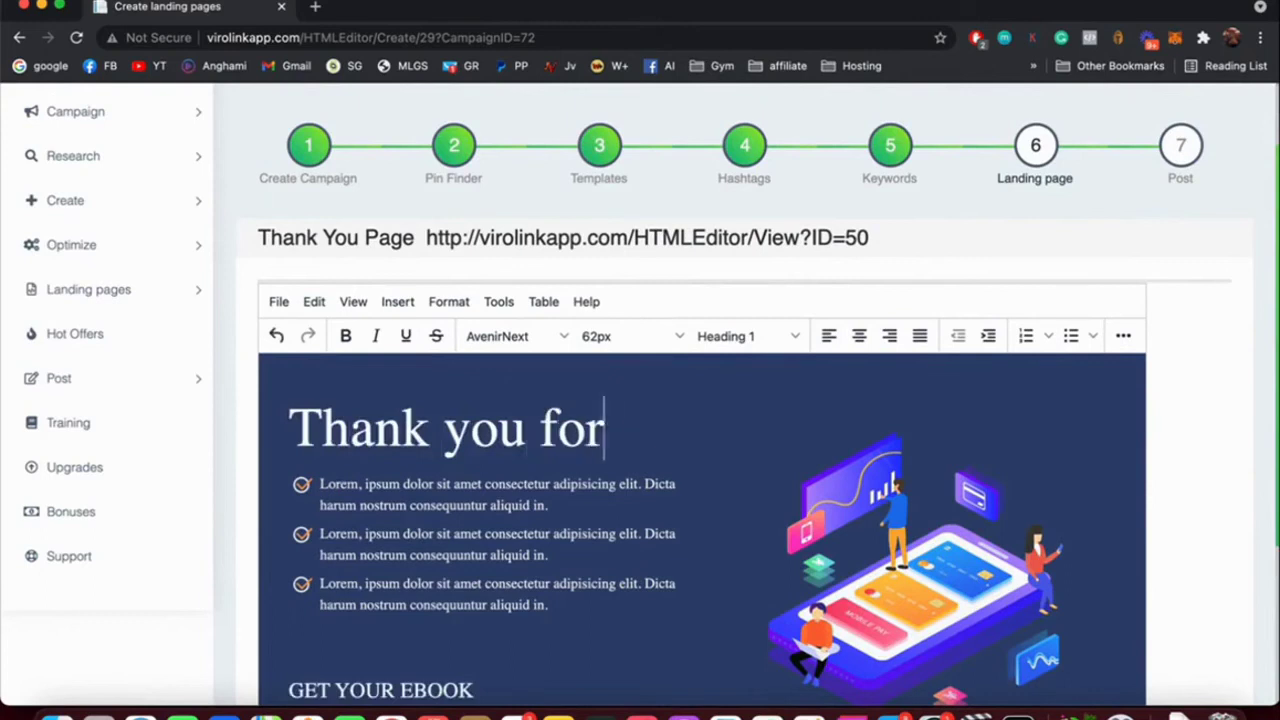
type(" subscribing")
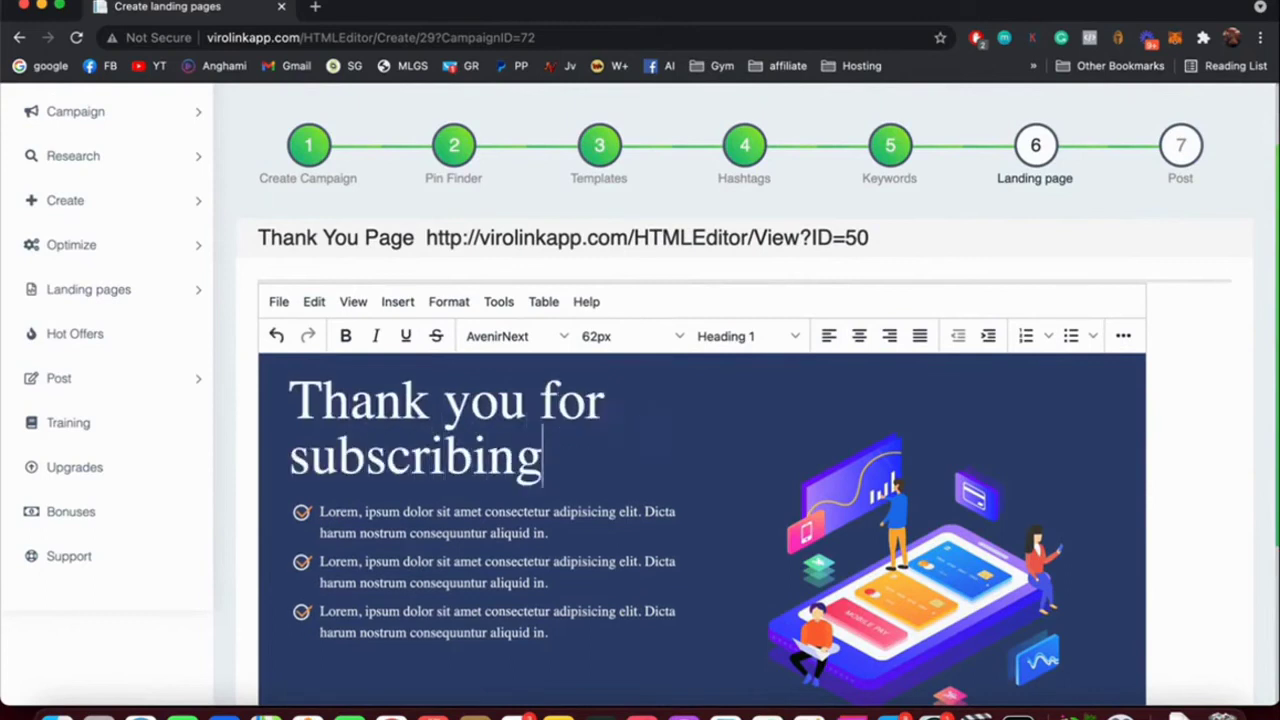
scroll(524, 450, "down", 3)
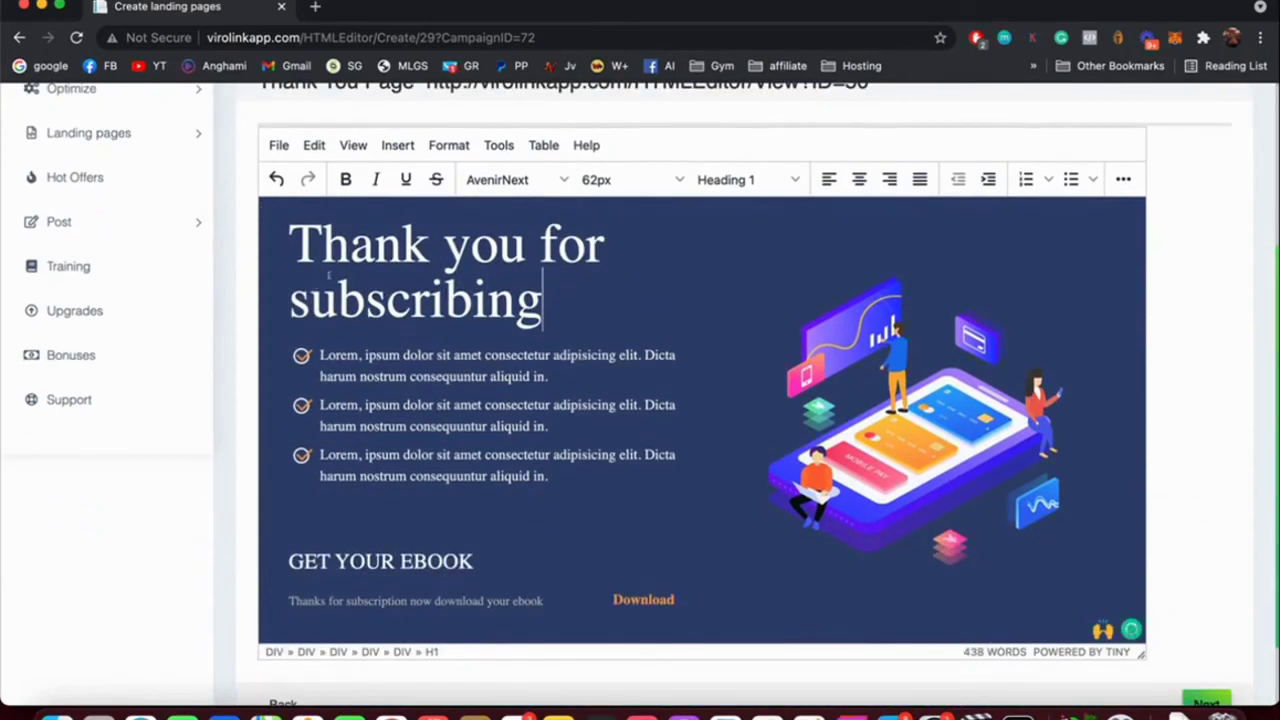
scroll(509, 251, "down", 2)
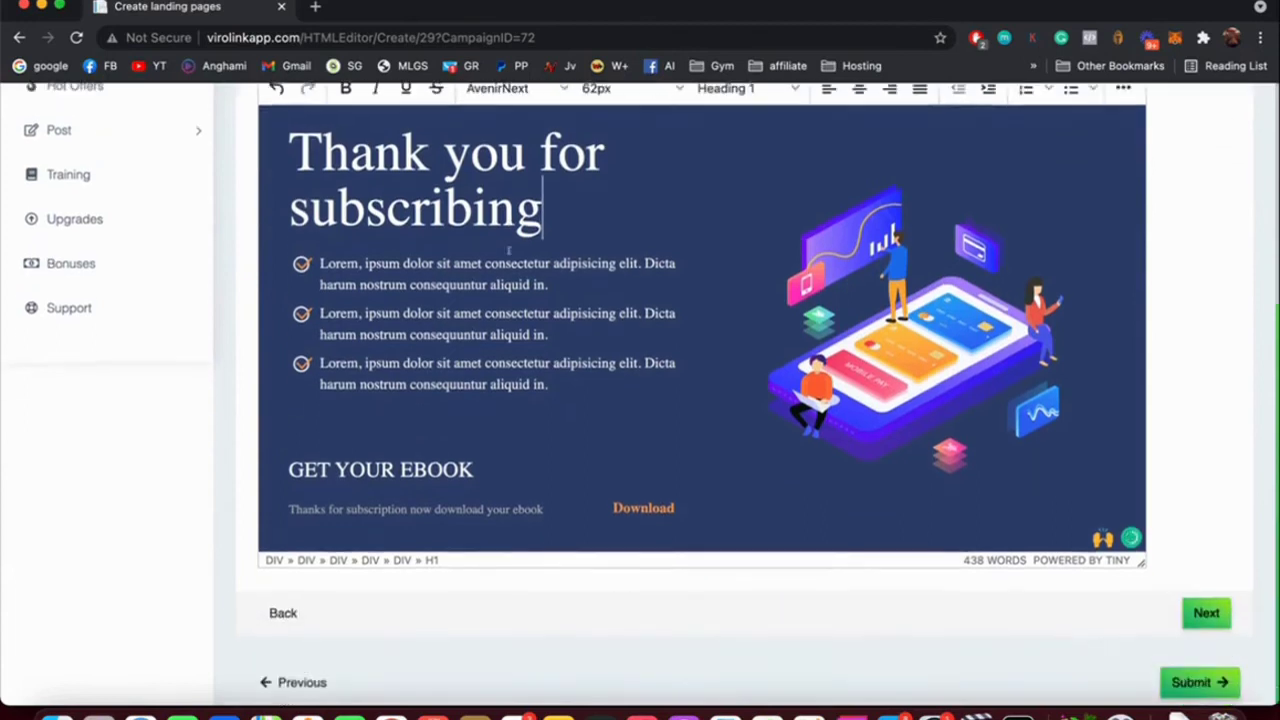
left_click(1206, 613)
Name the landing page 'test' and give the squeeze page the title 'Weight loss'.
scroll(329, 172, "up", 5)
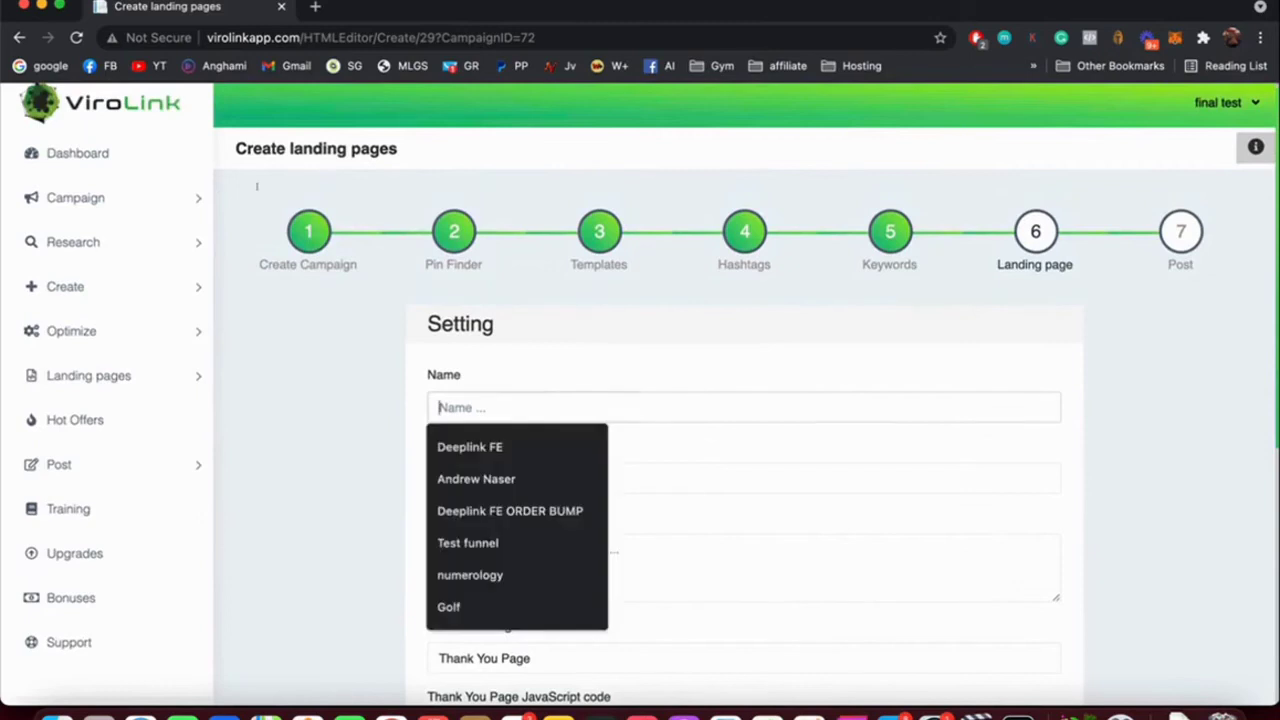
type("test")
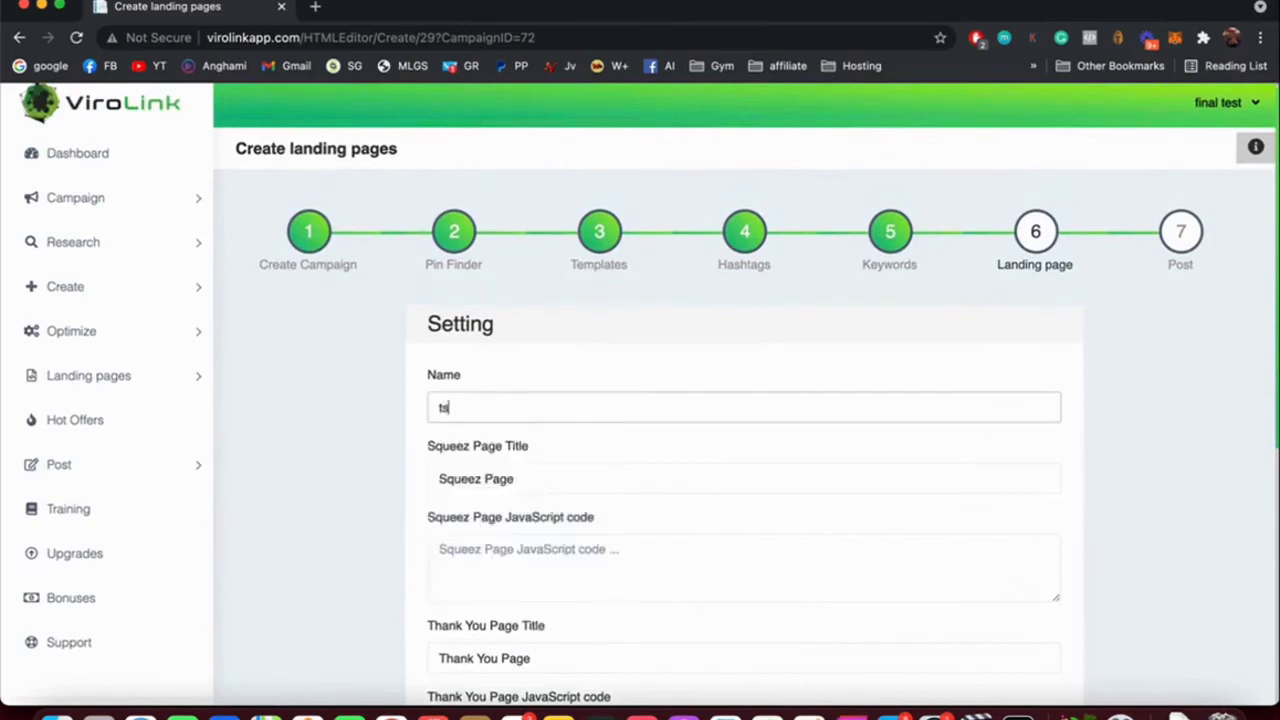
key("Tab")
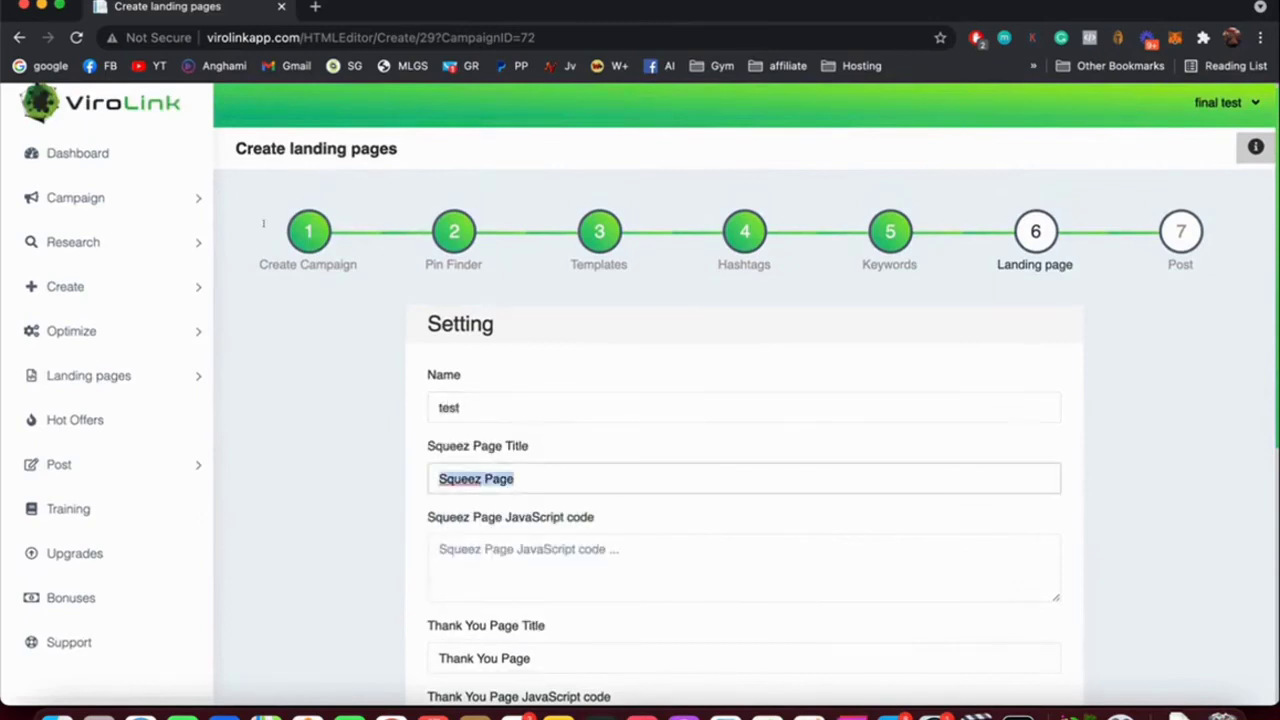
type("Weight loss")
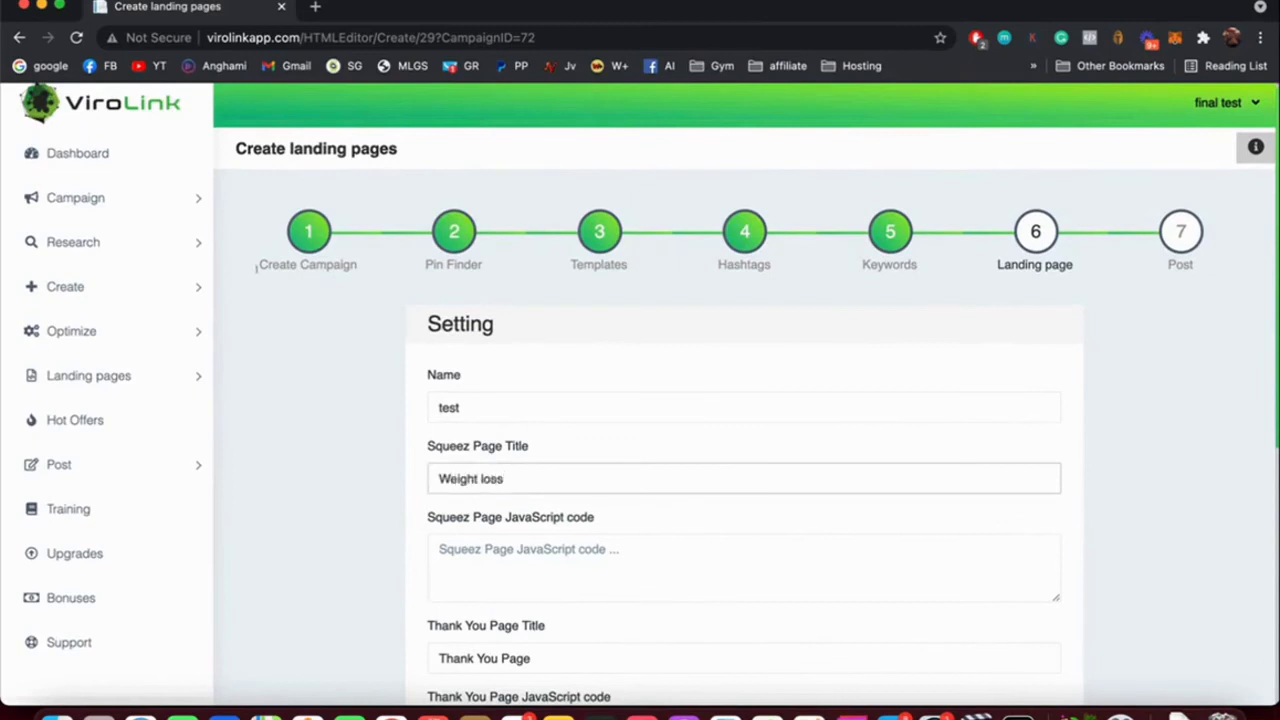
key("Tab")
Try the redirect-link option with google.com, then create the landing pages.
scroll(161, 214, "down", 3)
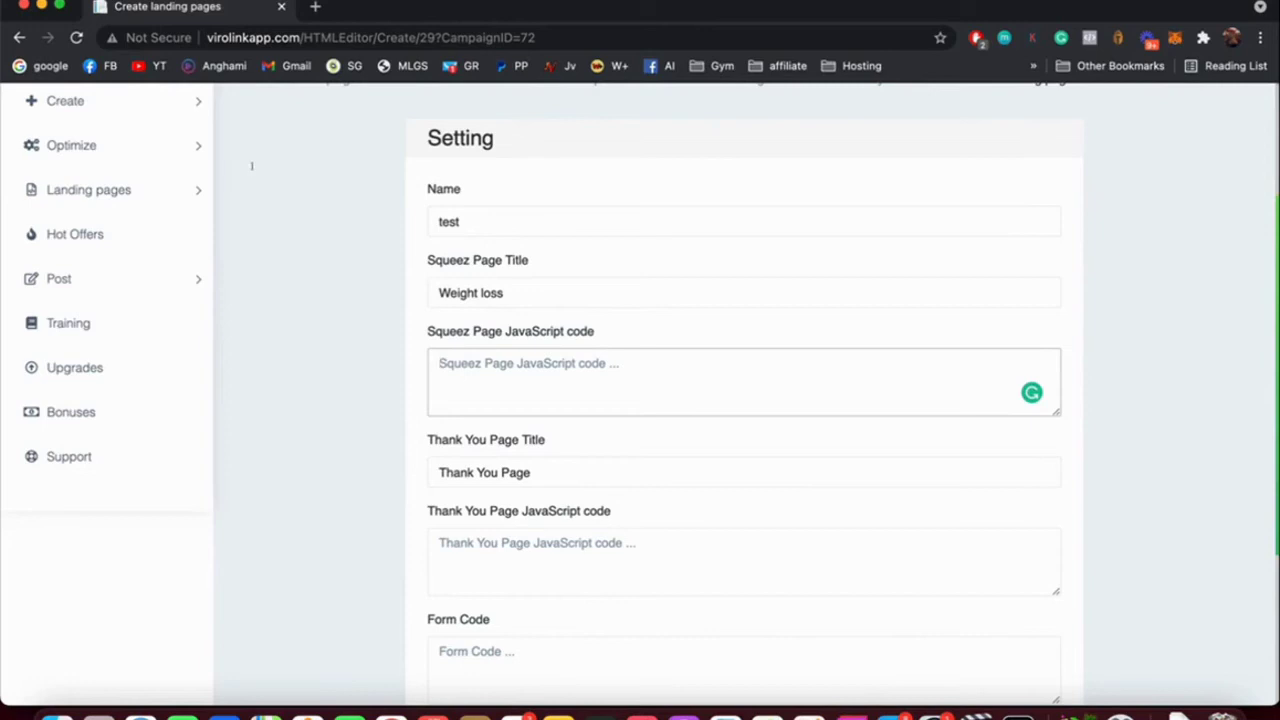
scroll(205, 190, "down", 3)
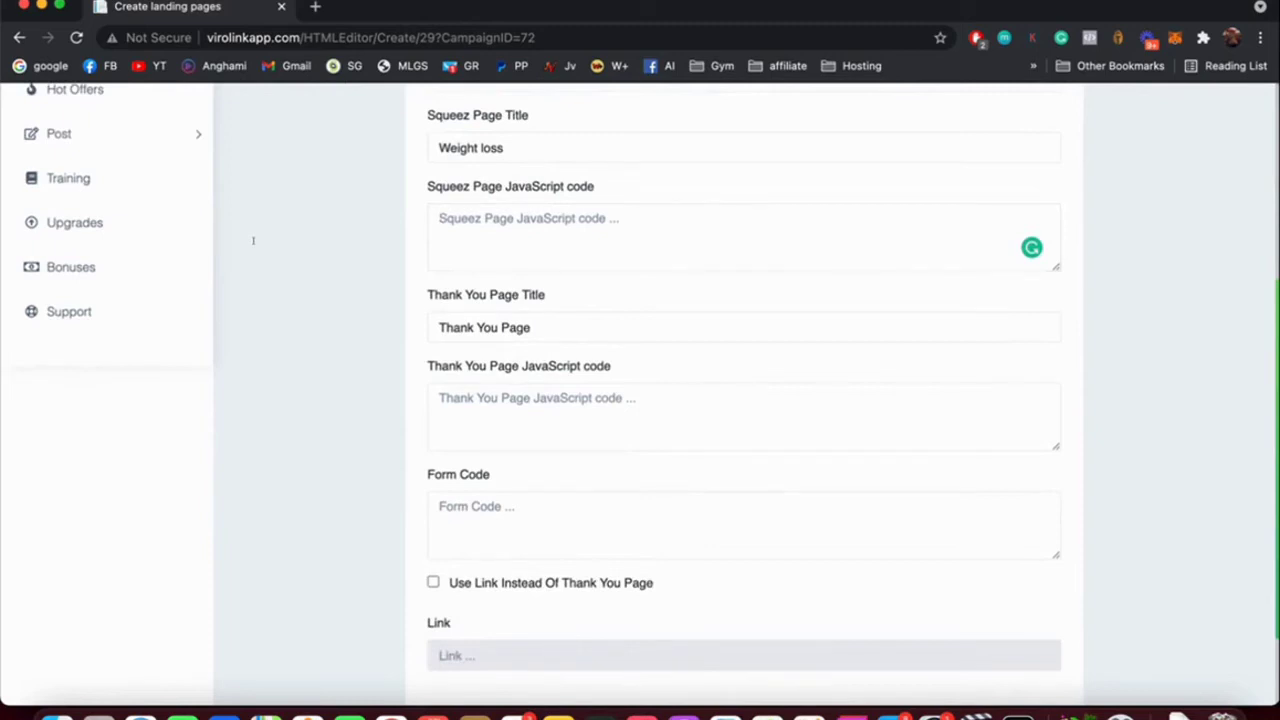
scroll(191, 235, "down", 2)
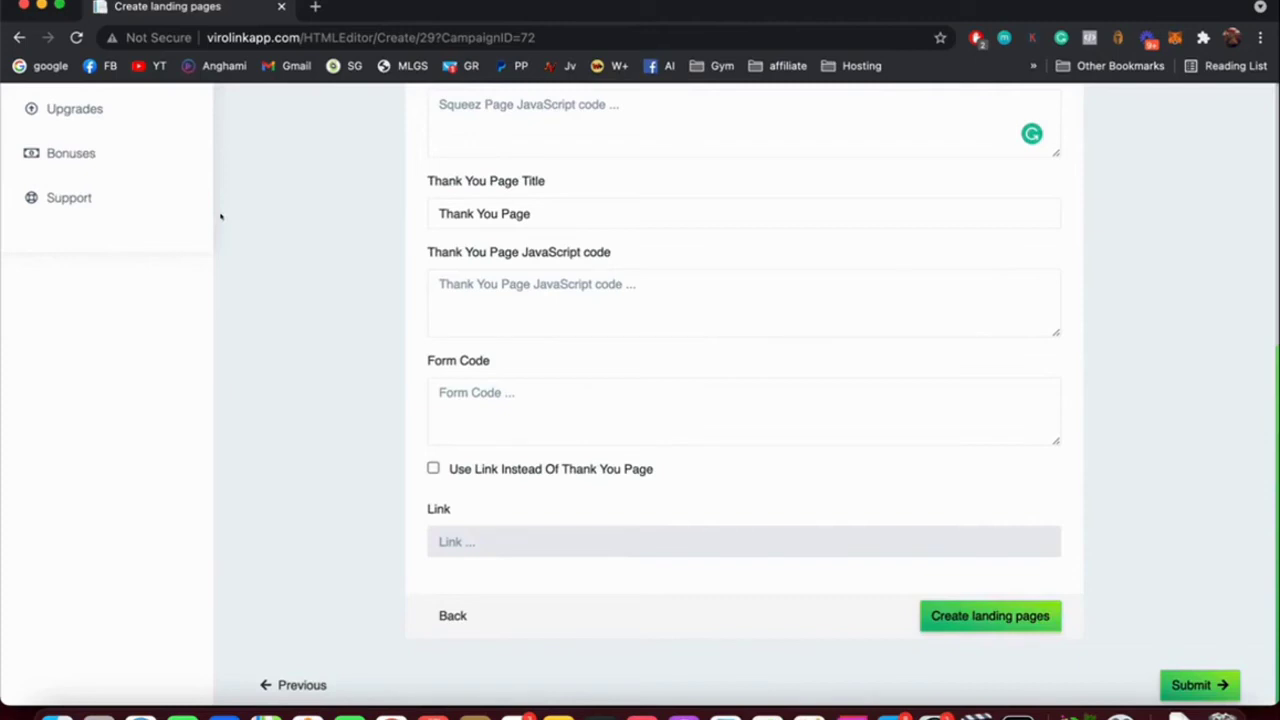
key("space")
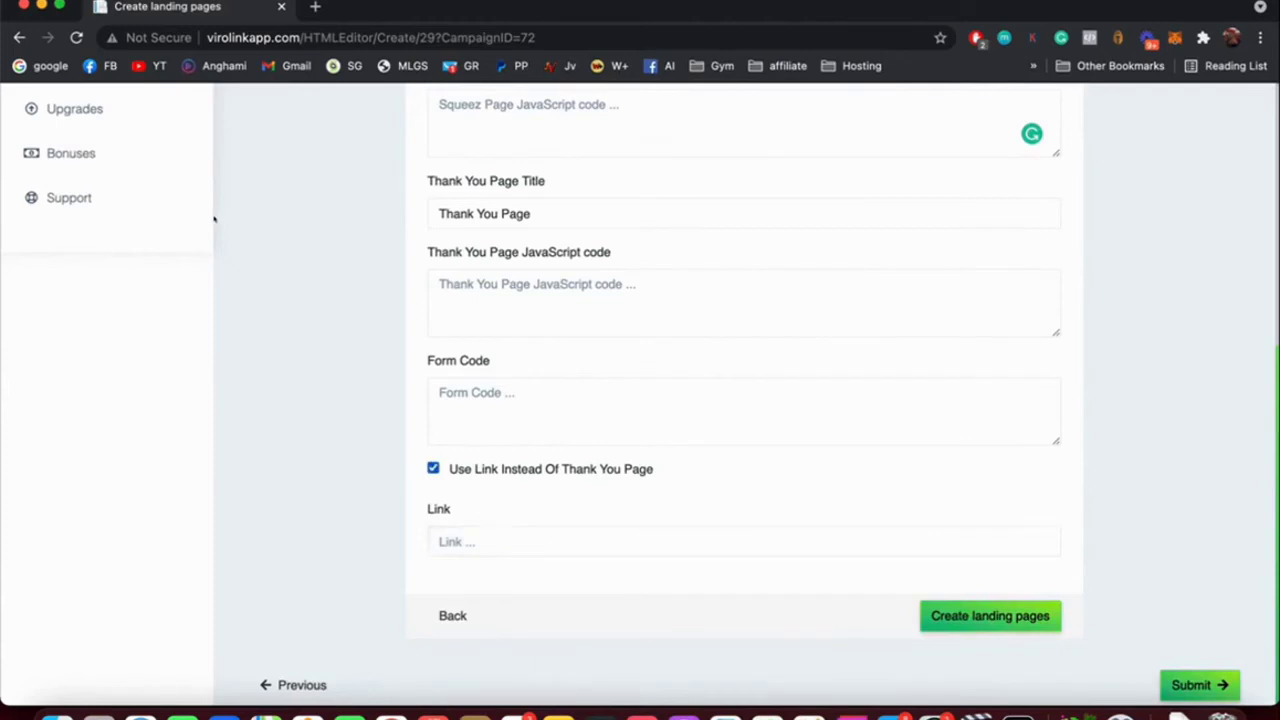
key("Tab")
key("Down")
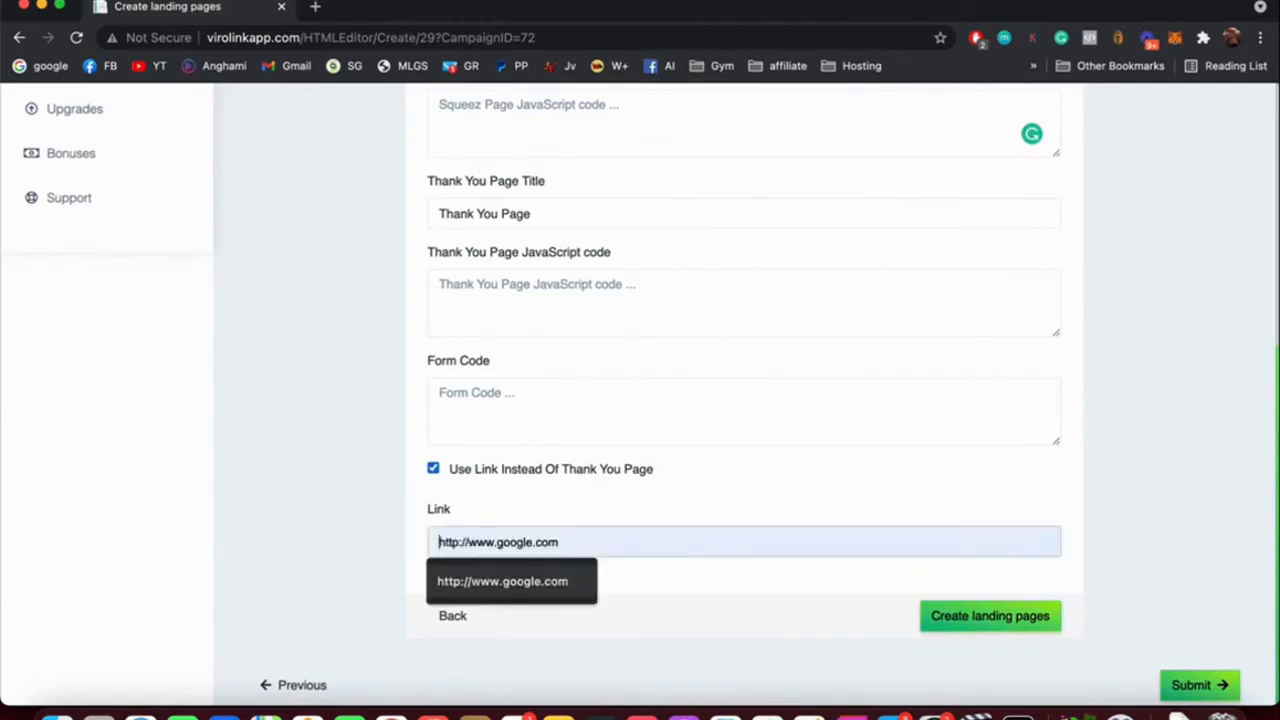
key("Return")
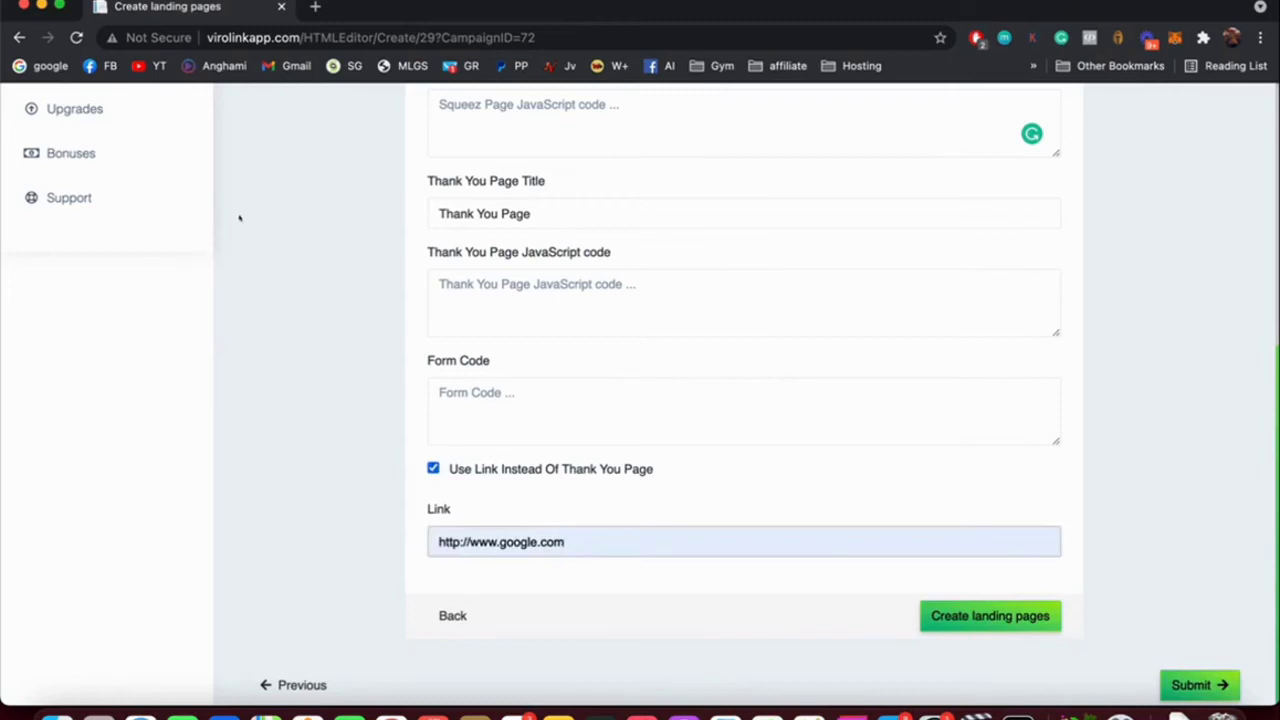
key("Return")
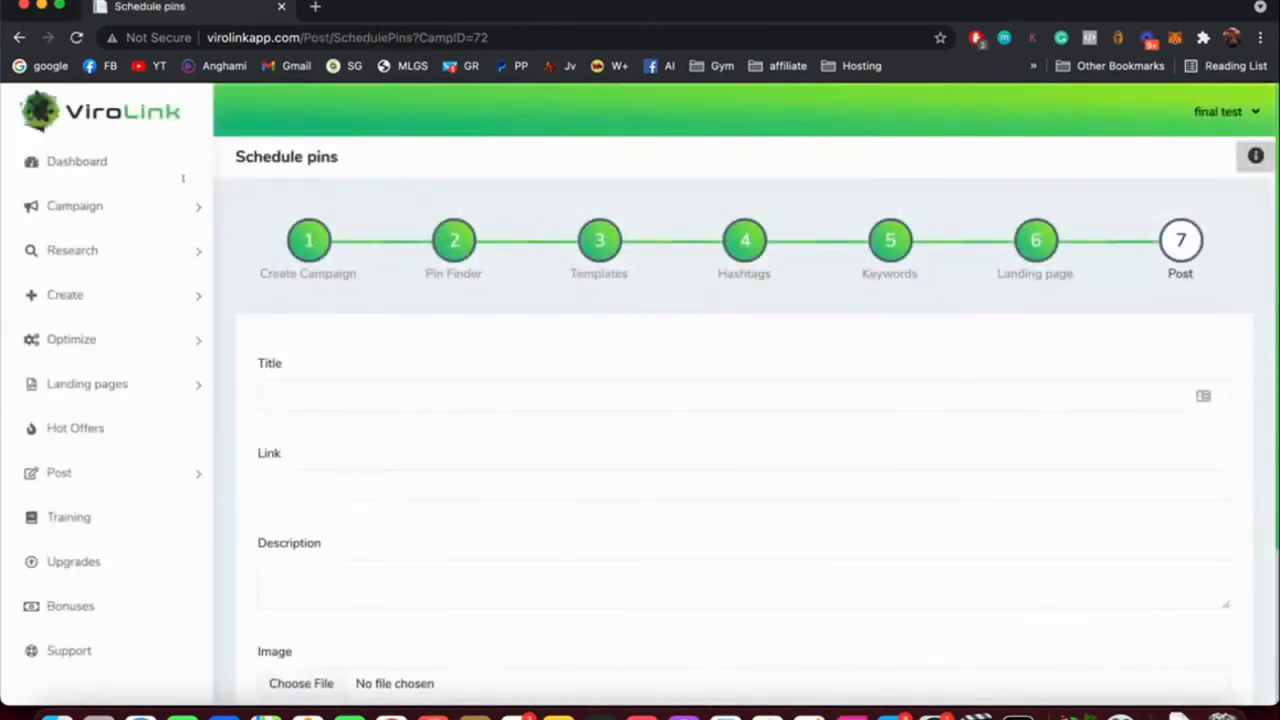
Give the pin the title 'How to lose weight in 10 days'.
scroll(253, 128, "down", 4)
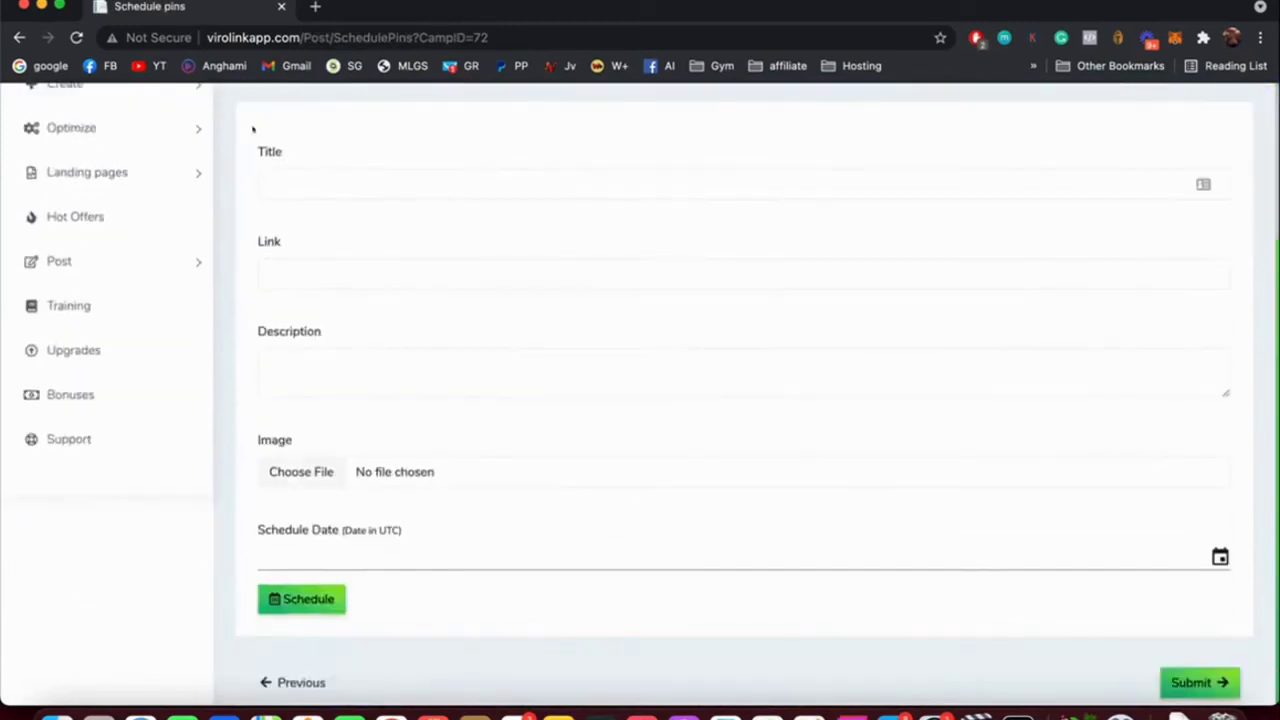
scroll(253, 128, "up", 4)
scroll(253, 128, "down", 3)
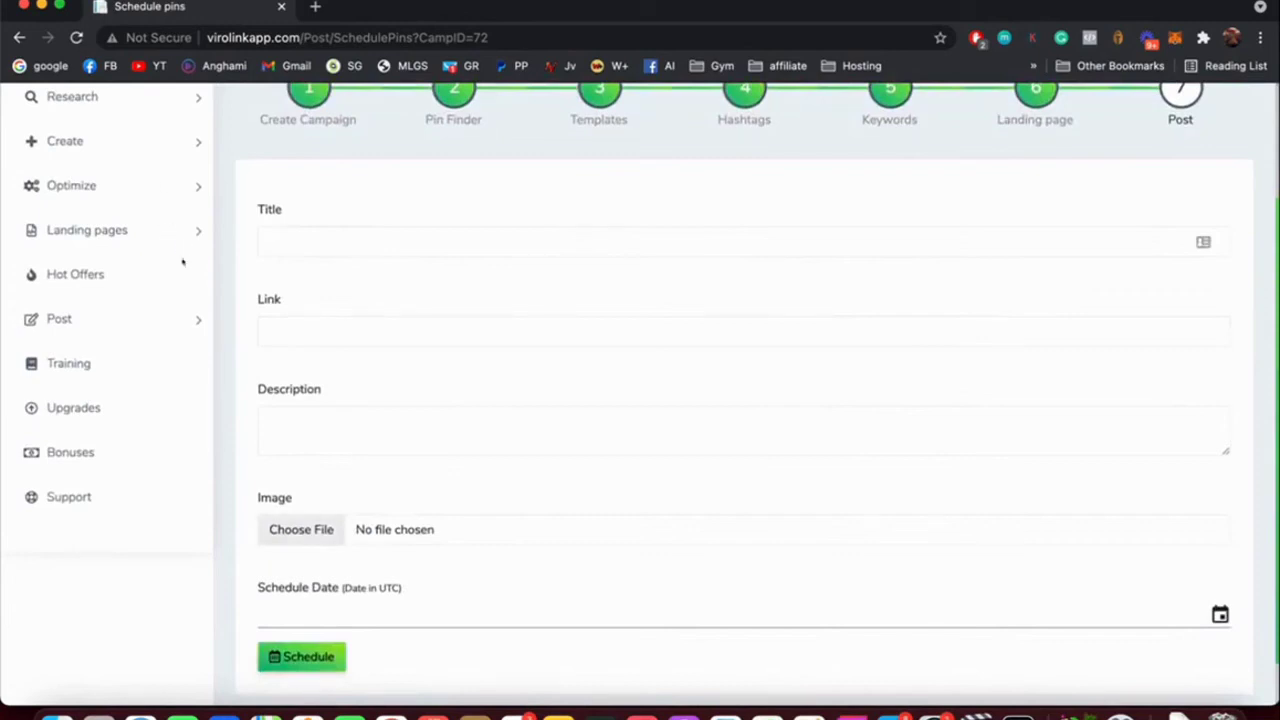
left_click(1200, 242)
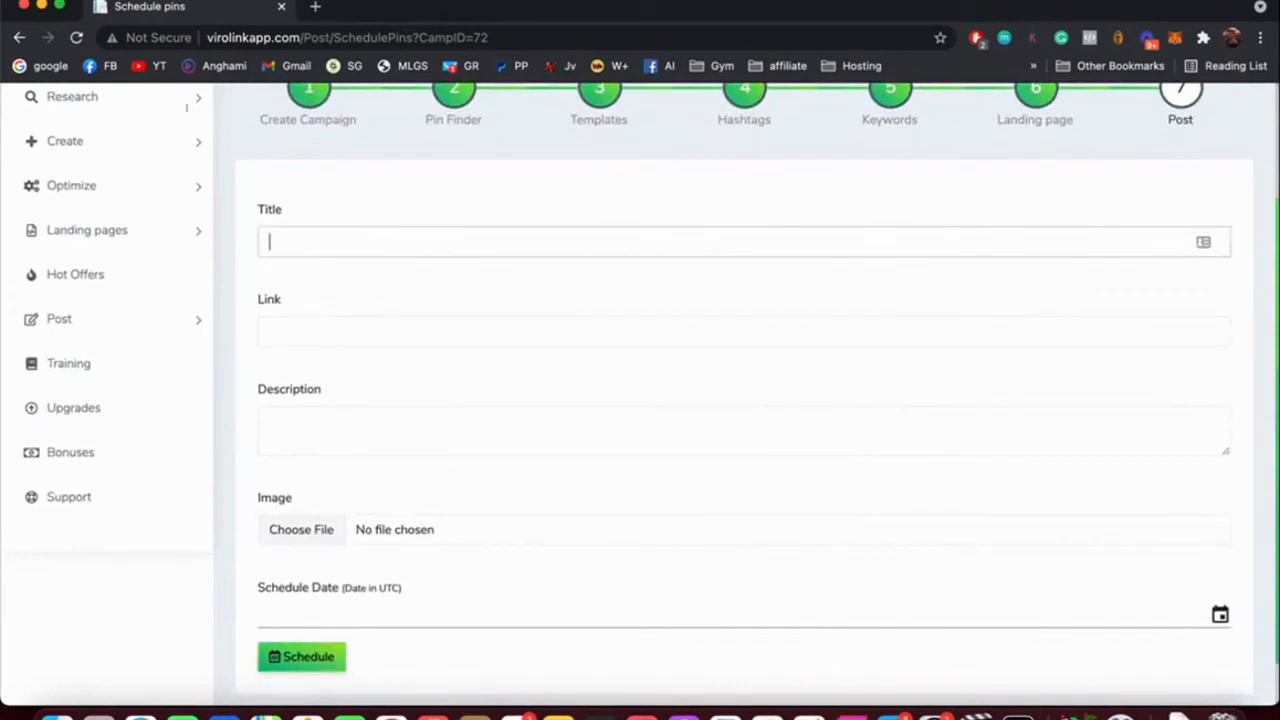
type("How to lose weight in 10 days")
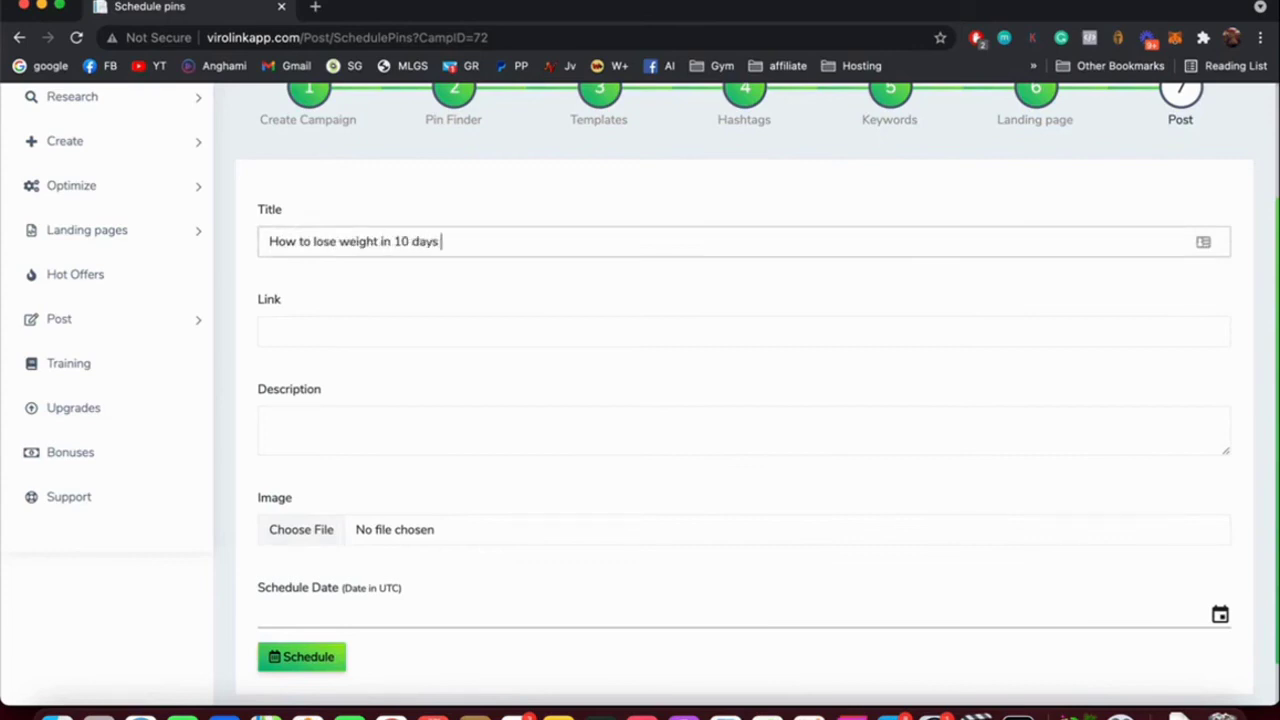
key("Tab")
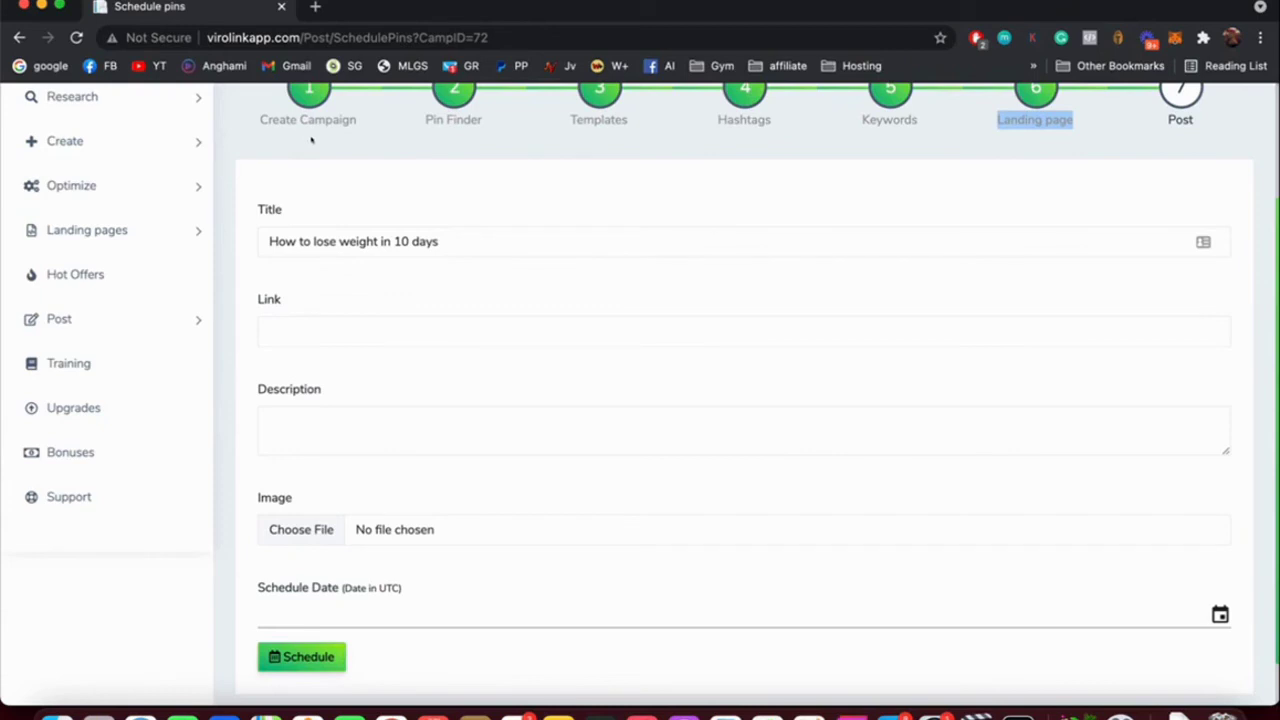
left_click(300, 331)
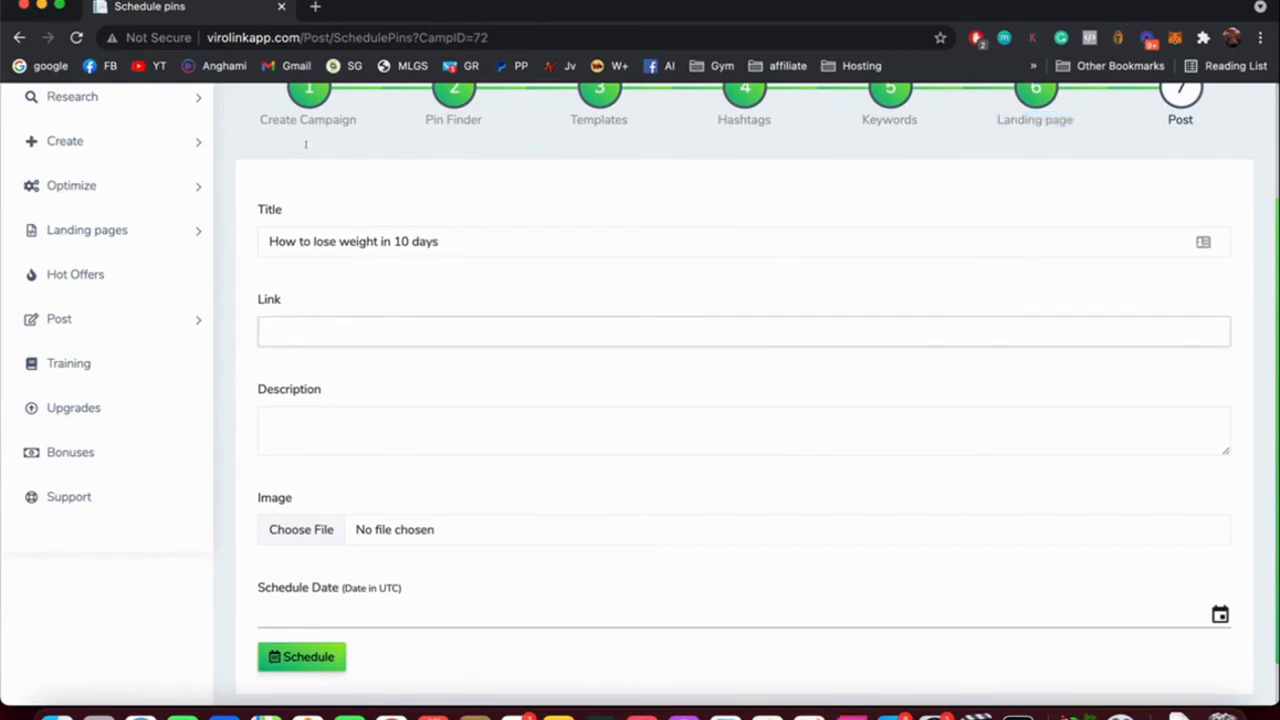
type("https://www.google.com")
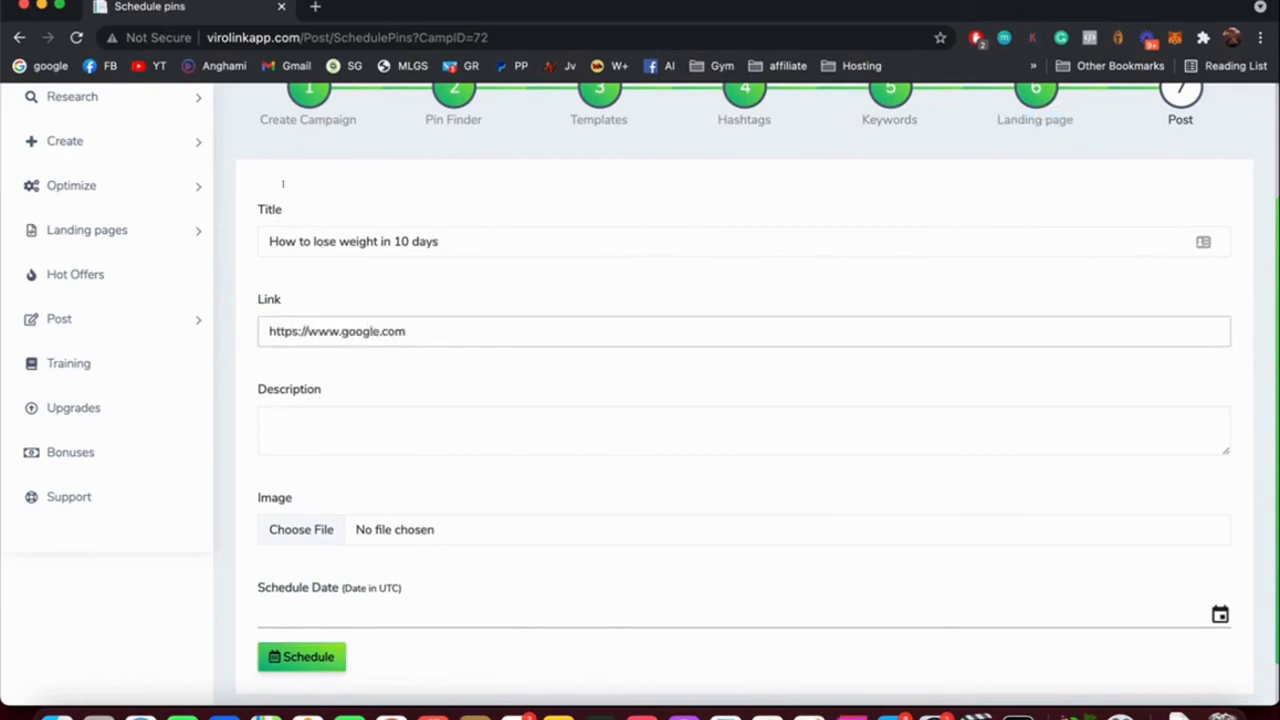
key("Tab")
Write 'Hey, do you wanna lose weight fast without any hard work.' followed by a '---' line.
type("H")
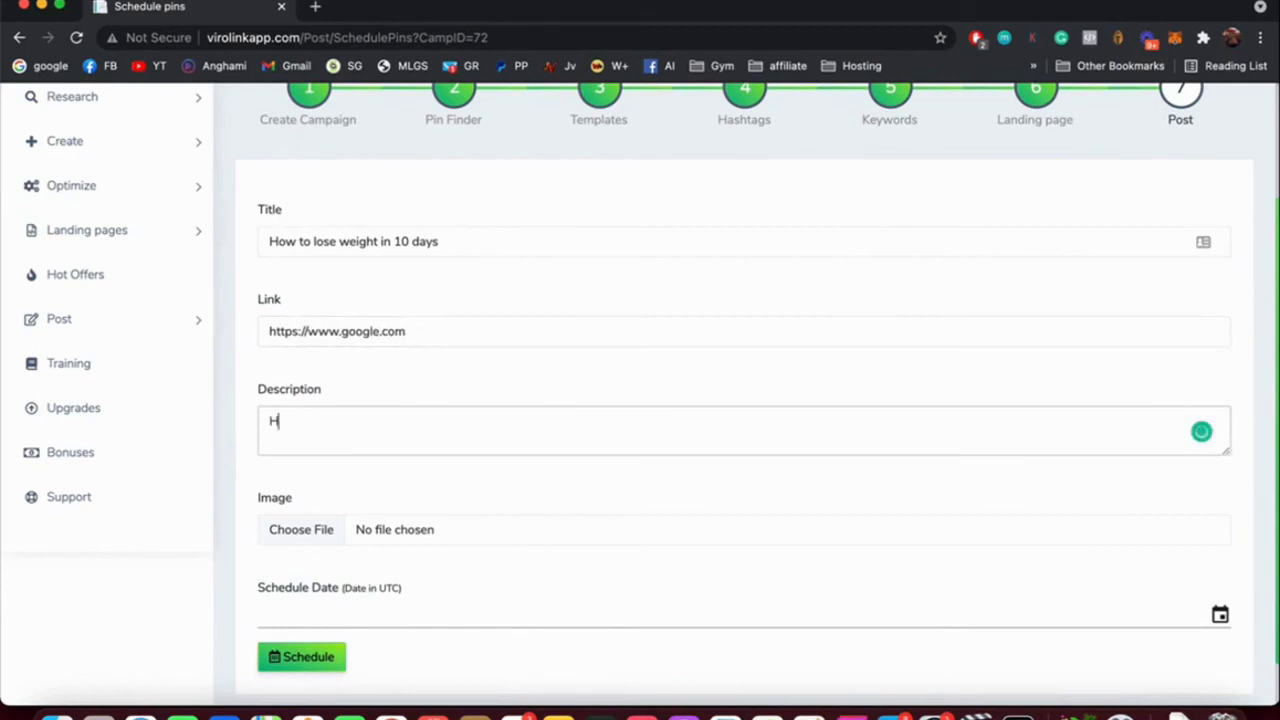
type("ey, do you wanna ")
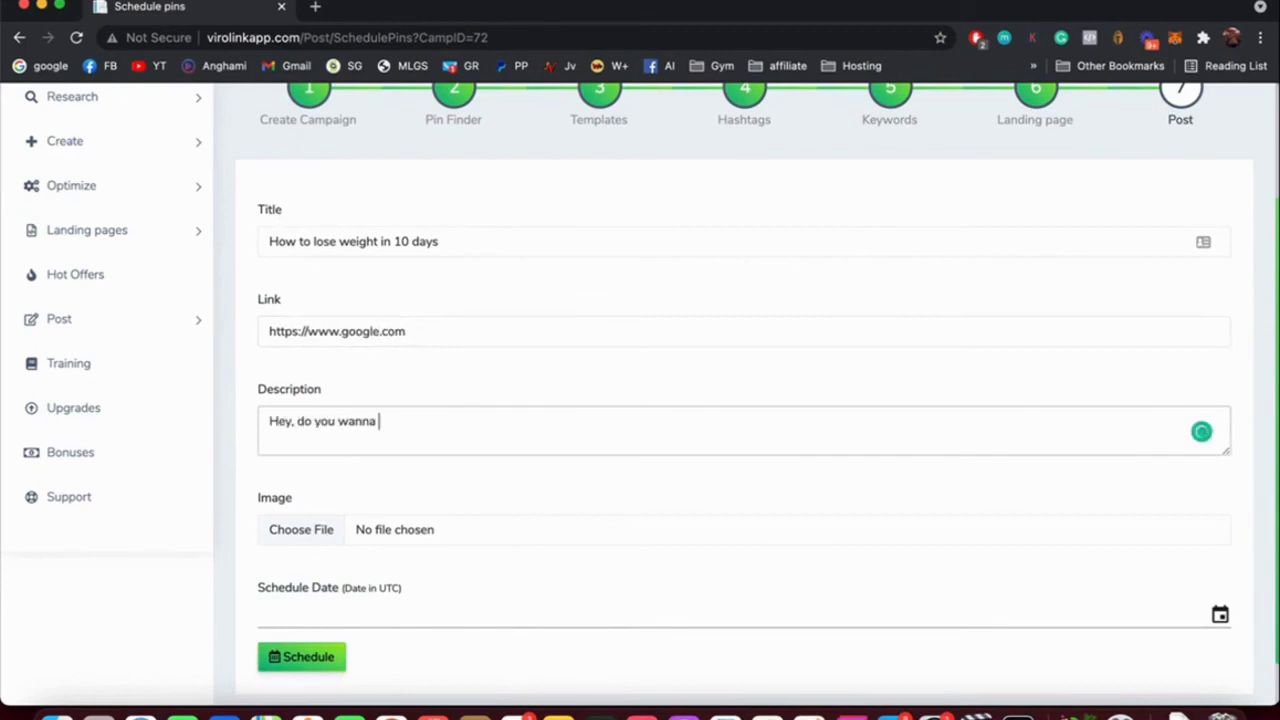
type("lose weight fa")
key("BackSpace")
key("BackSpace")
type("fast without ")
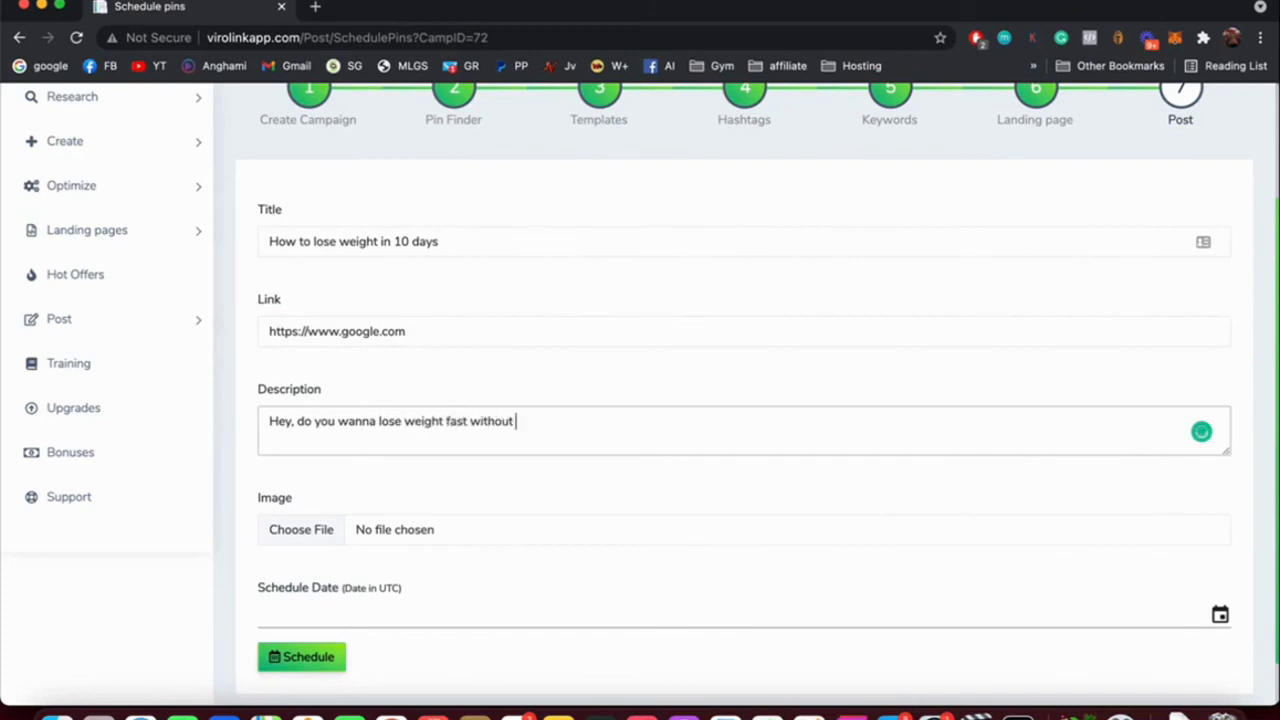
type("any hard work.")
key("Return")
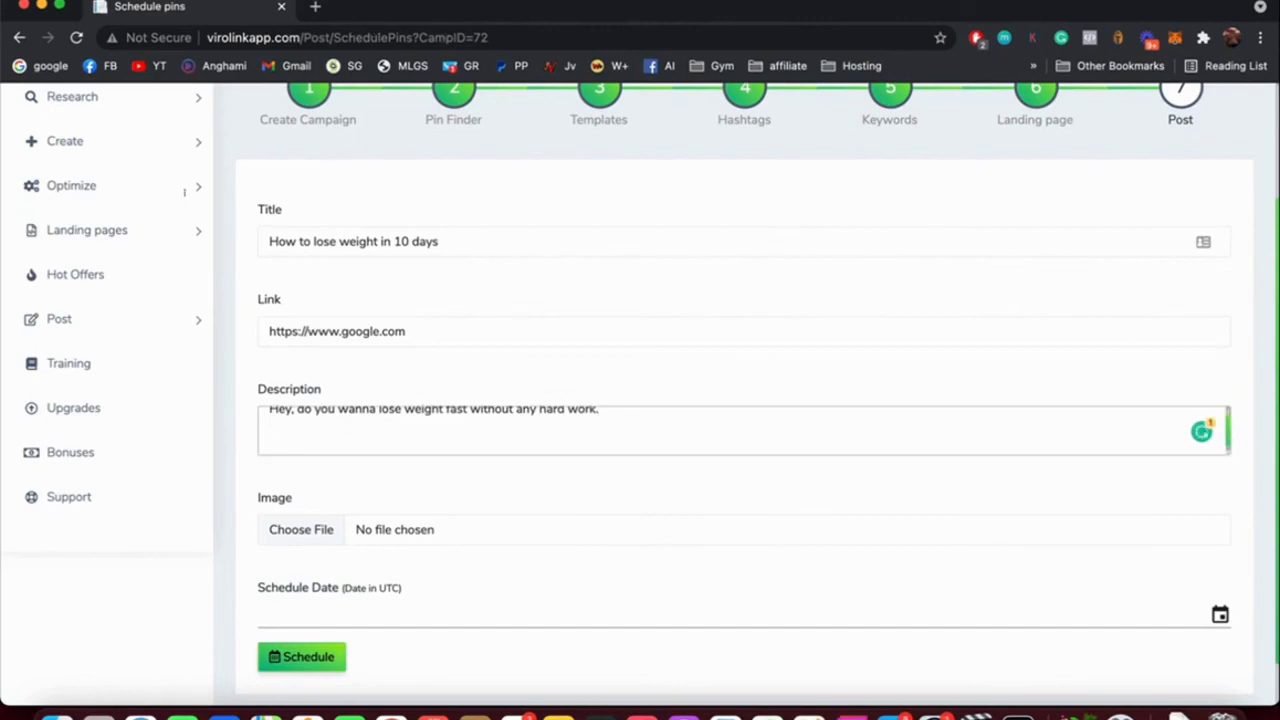
type("---")
key("Return")
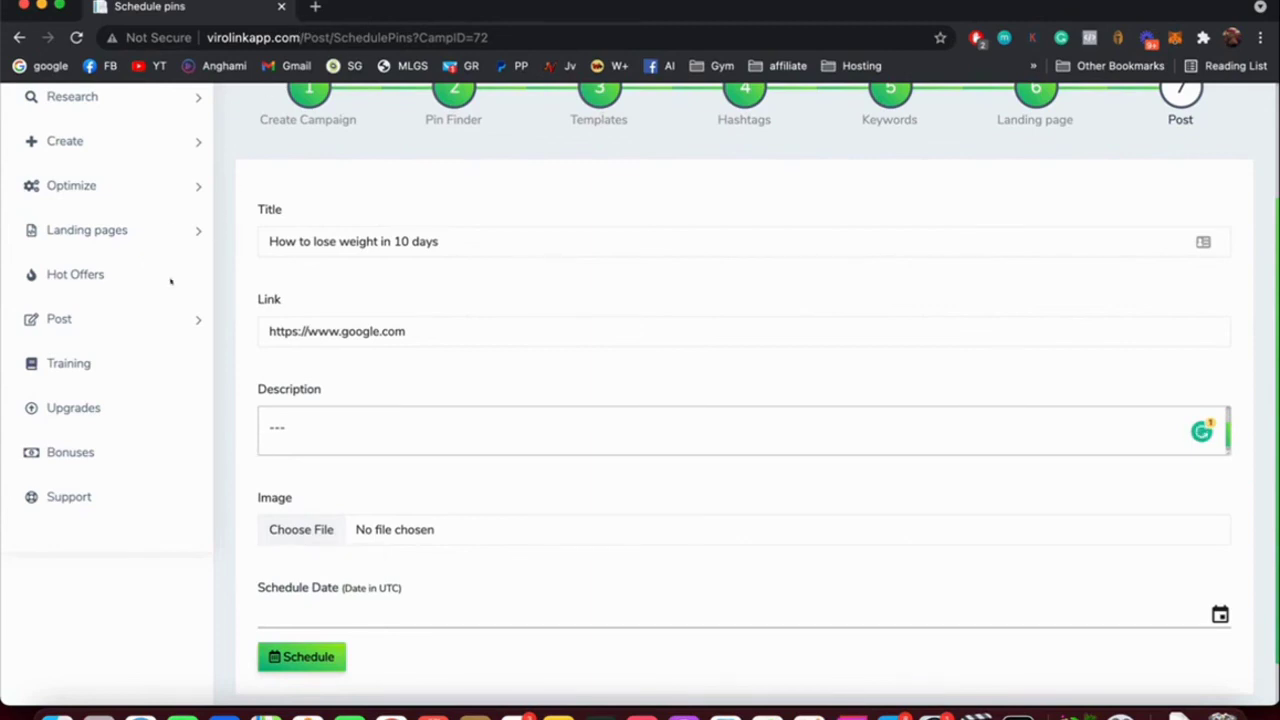
Set the pin's schedule date to June 10, 2021 at 12:00.
key("Tab")
key("Tab")
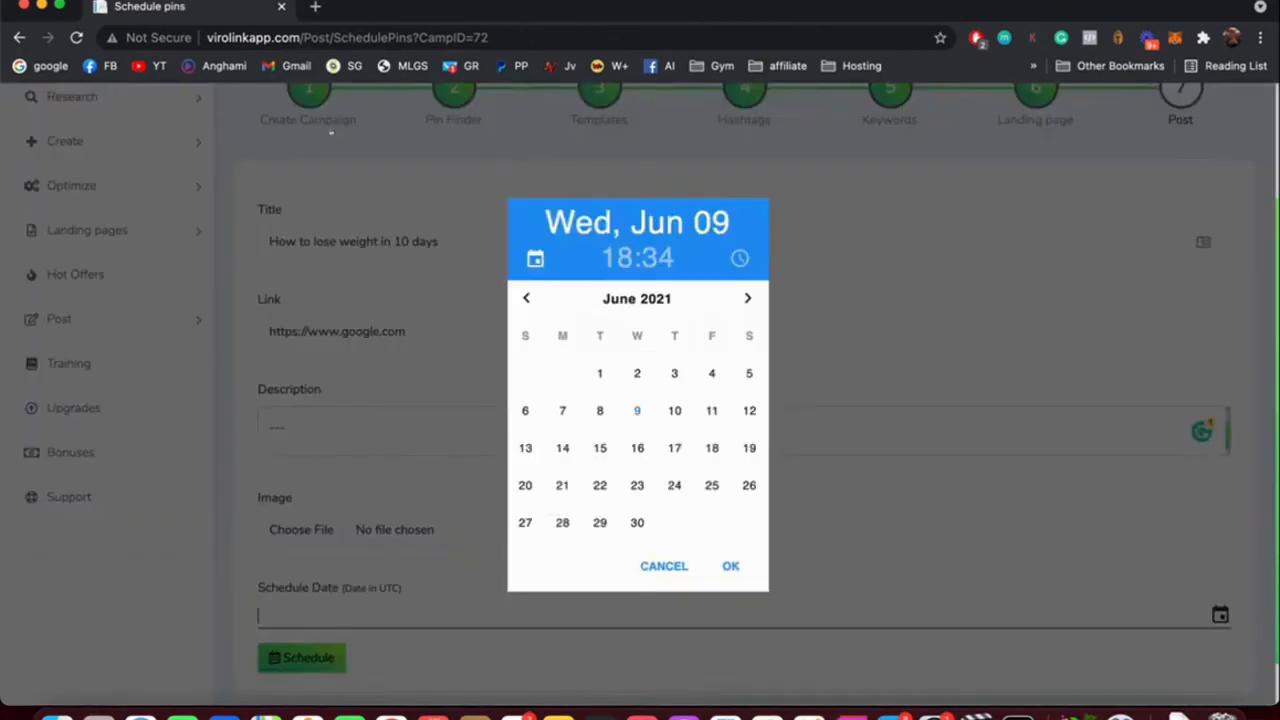
key("Right")
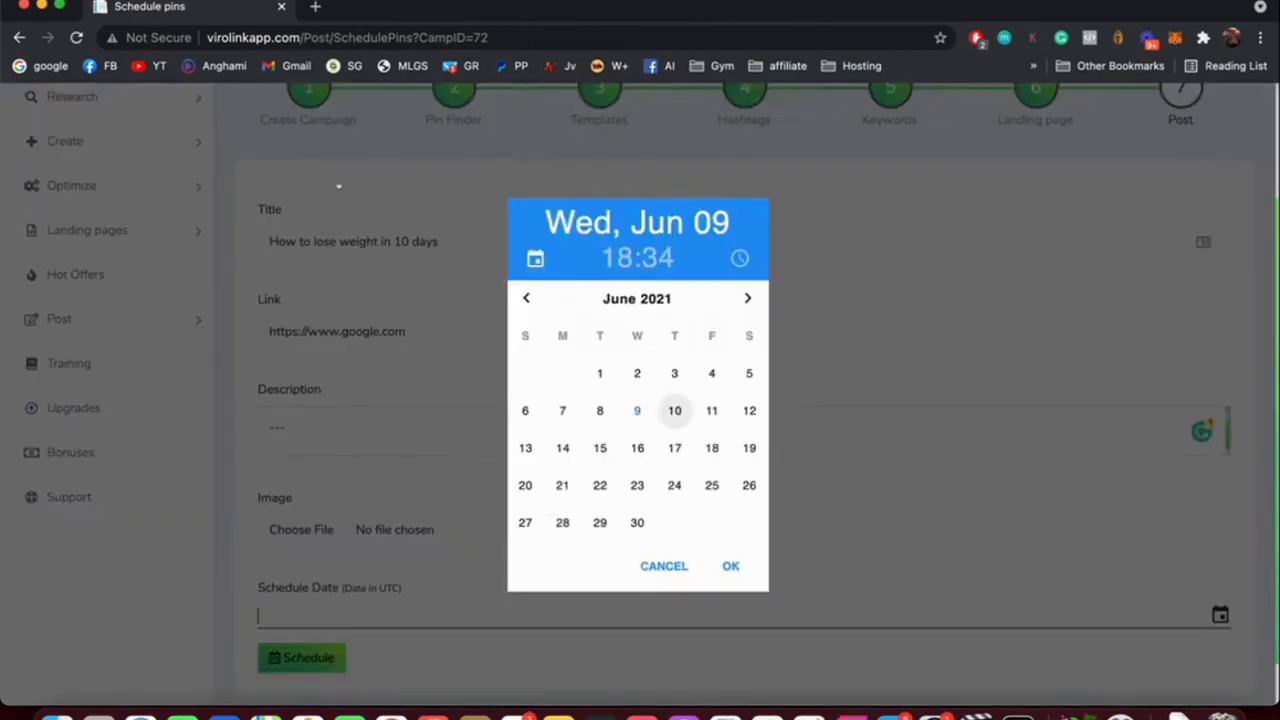
key("Return")
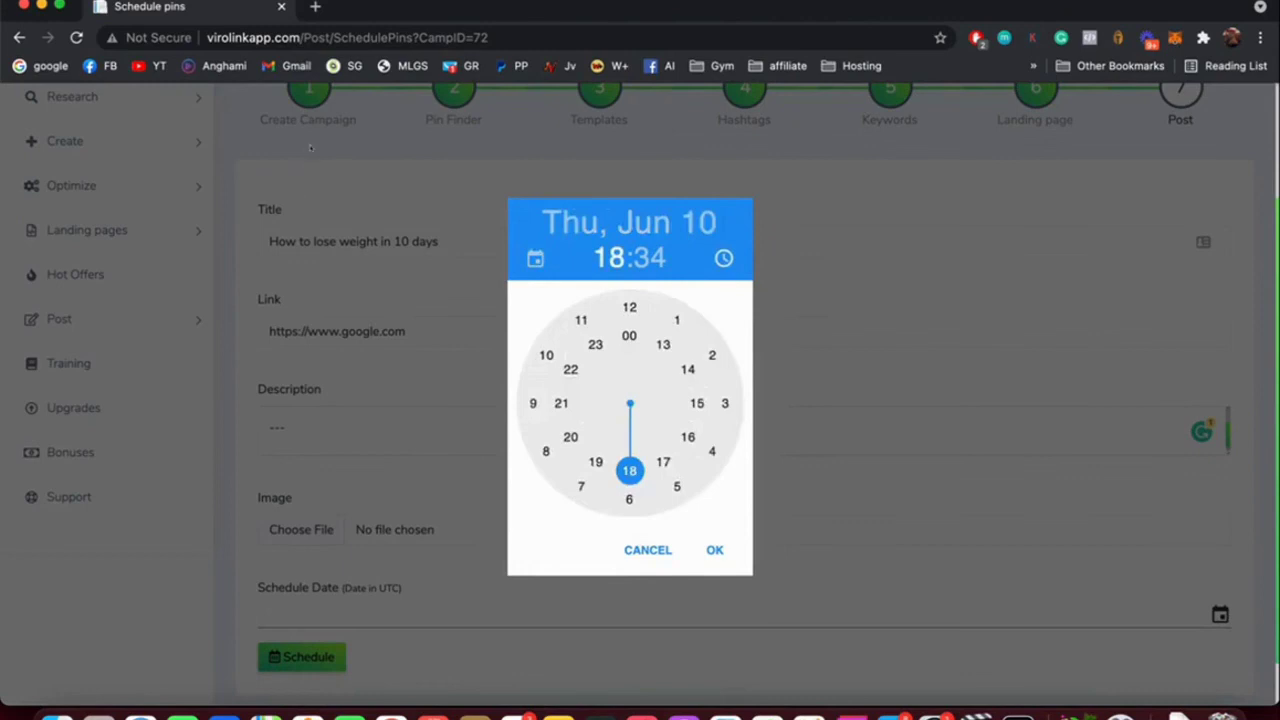
type("12:")
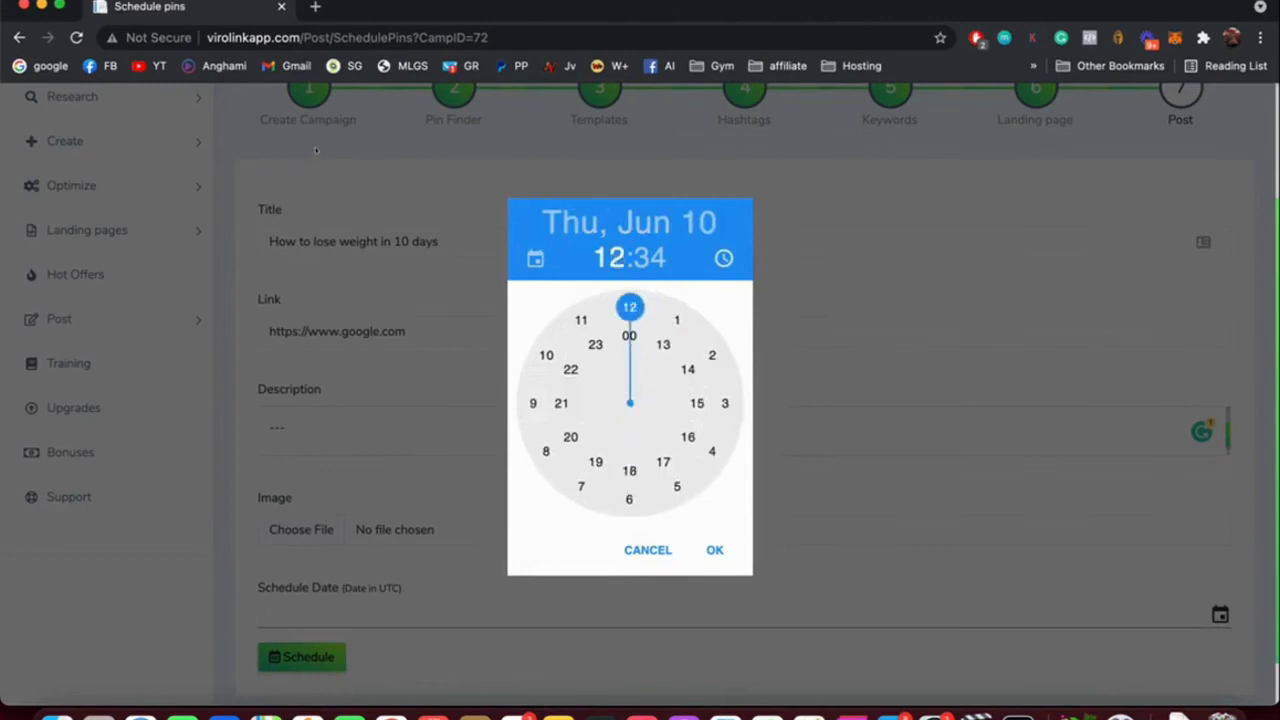
type("00")
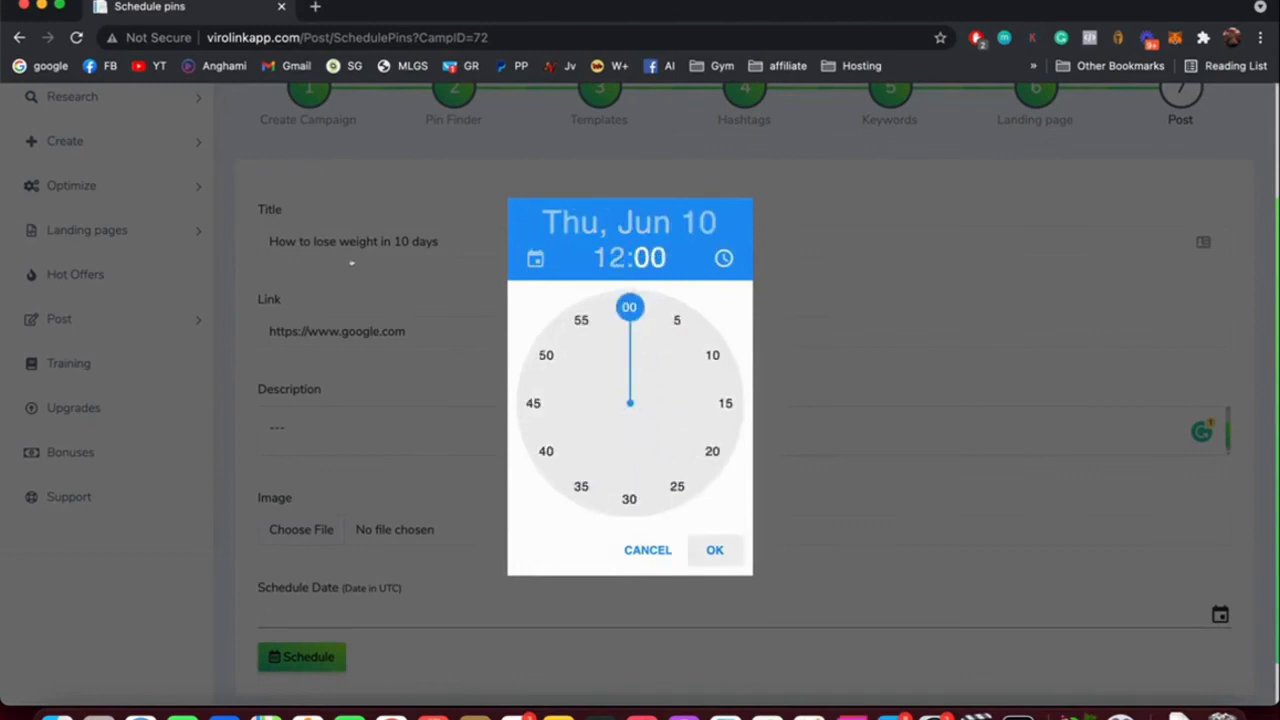
left_click(714, 550)
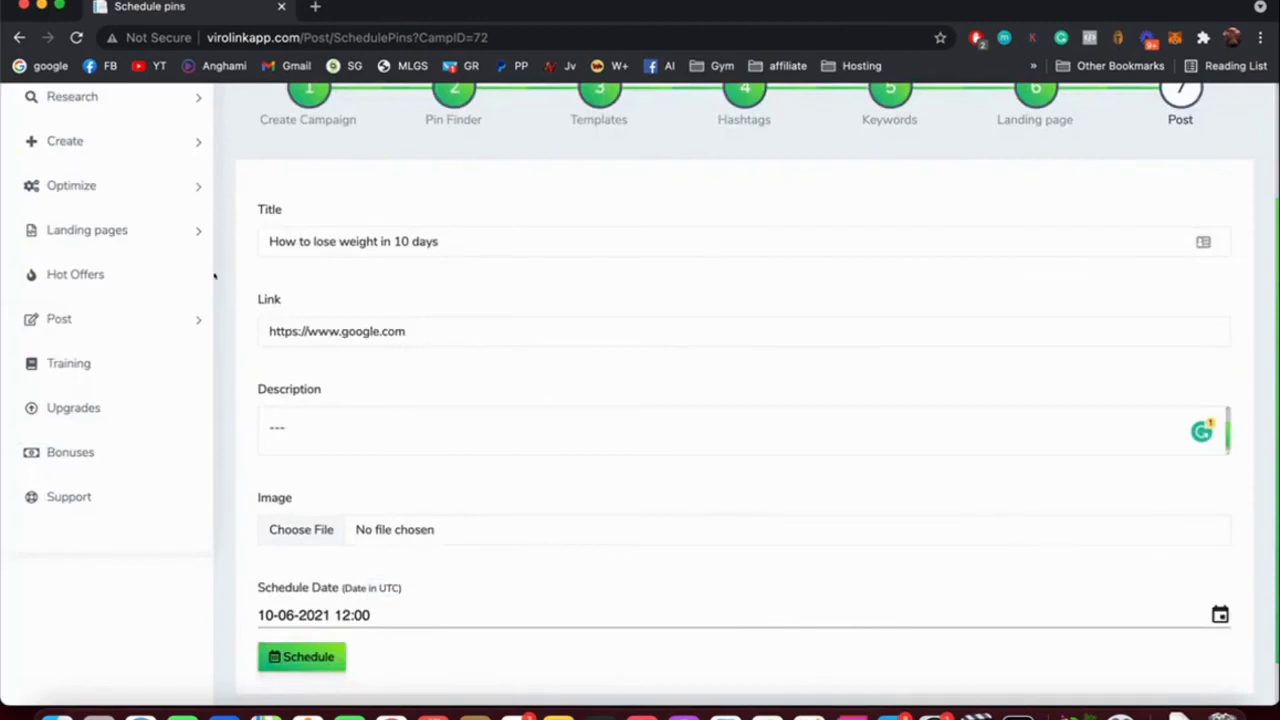
Attach the GIF image, schedule the pin and dismiss the success message.
left_click_drag(213, 276, 121, 280)
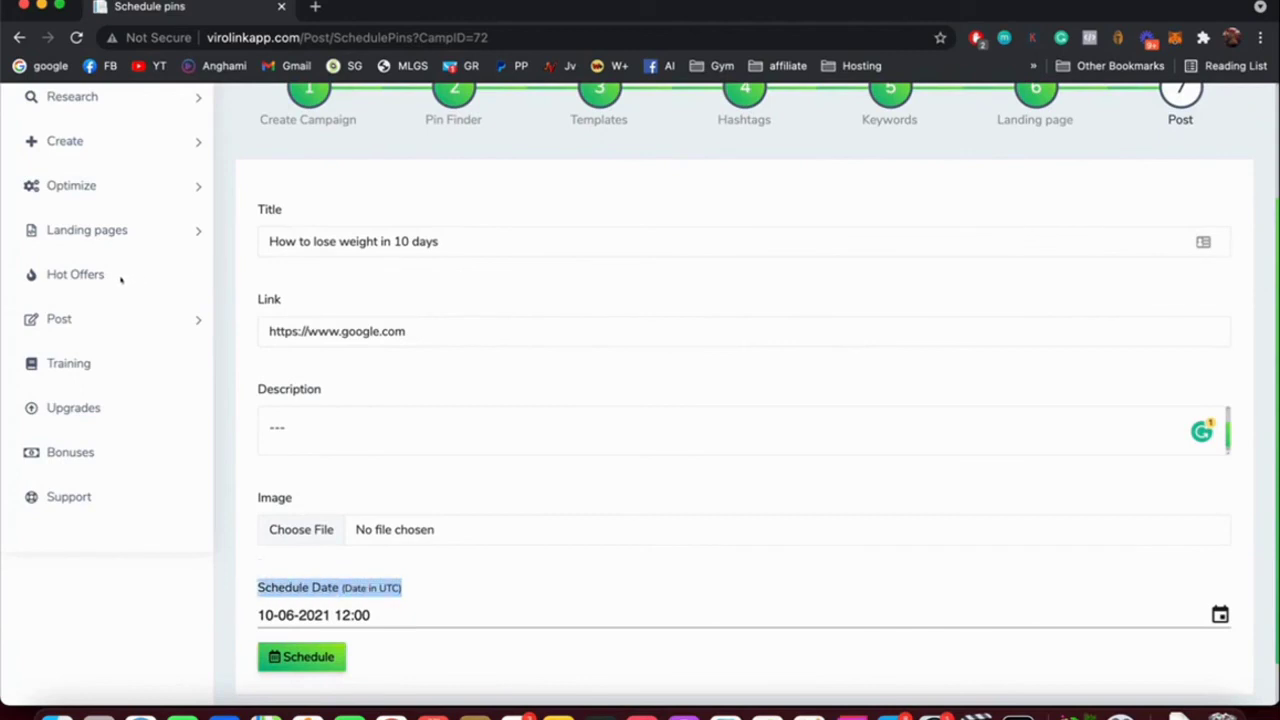
left_click(301, 656)
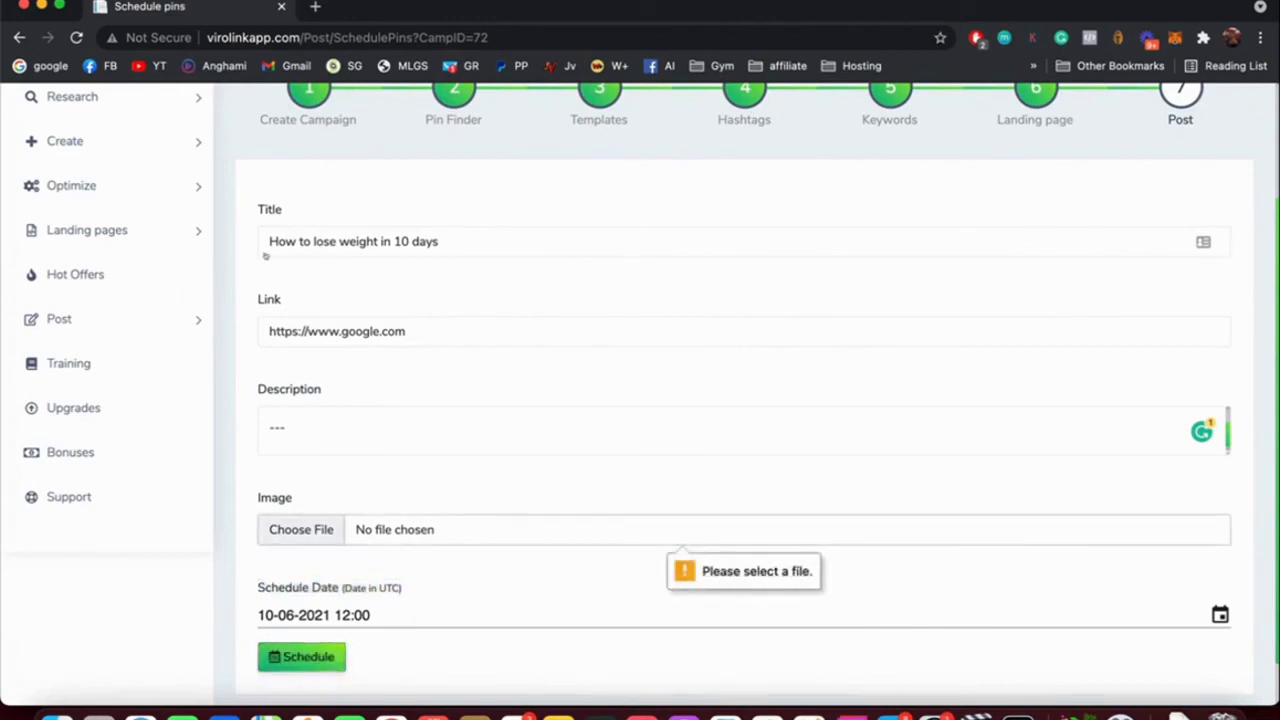
left_click(302, 535)
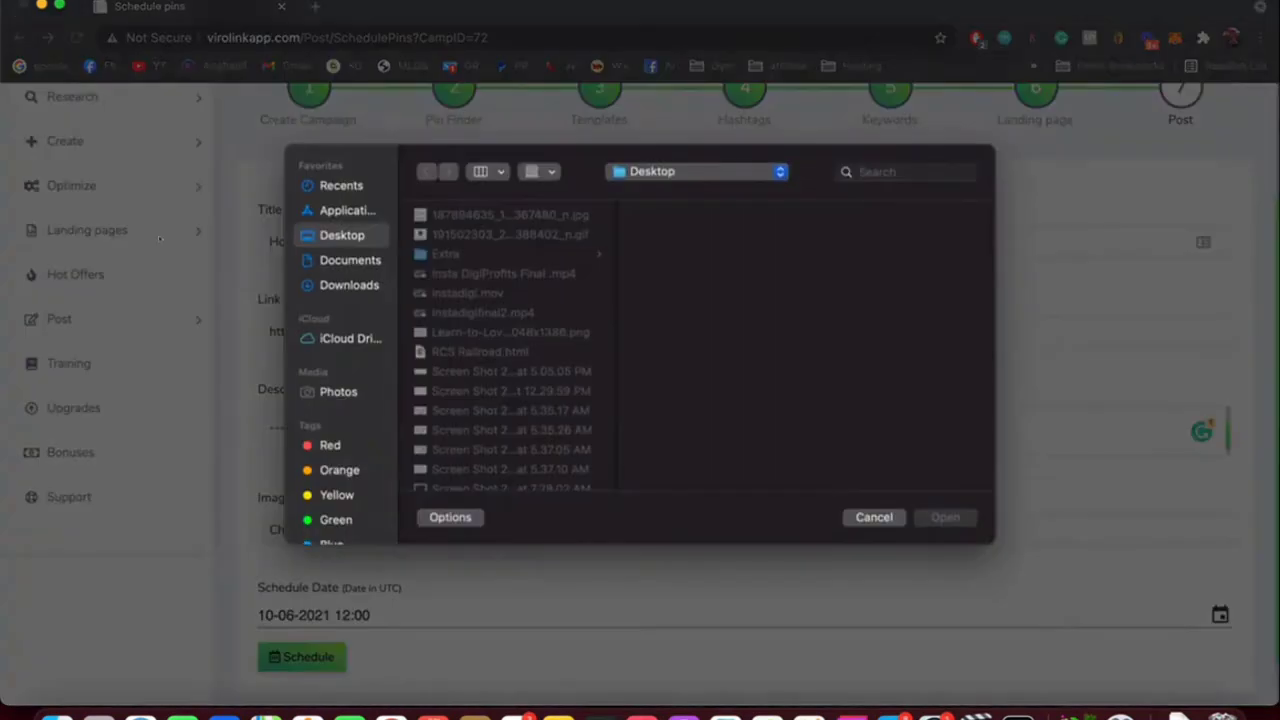
key("Down")
key("Down")
key("Return")
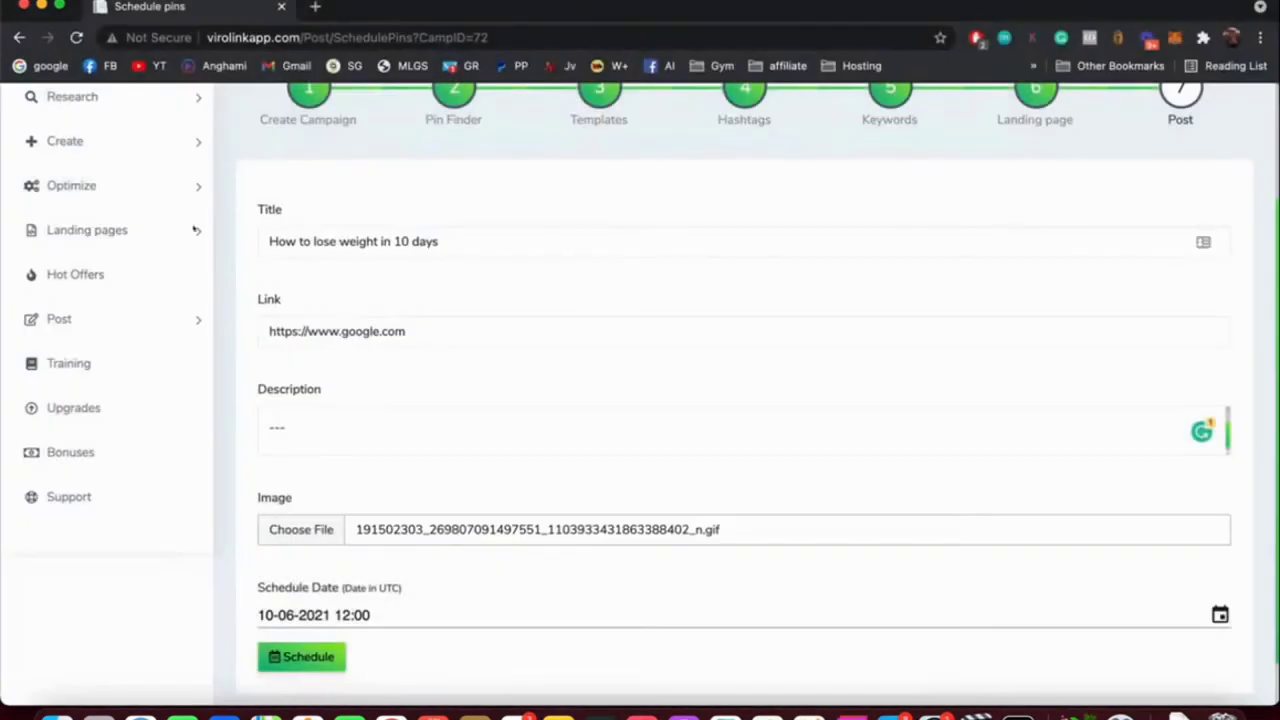
key("Tab")
key("Return")
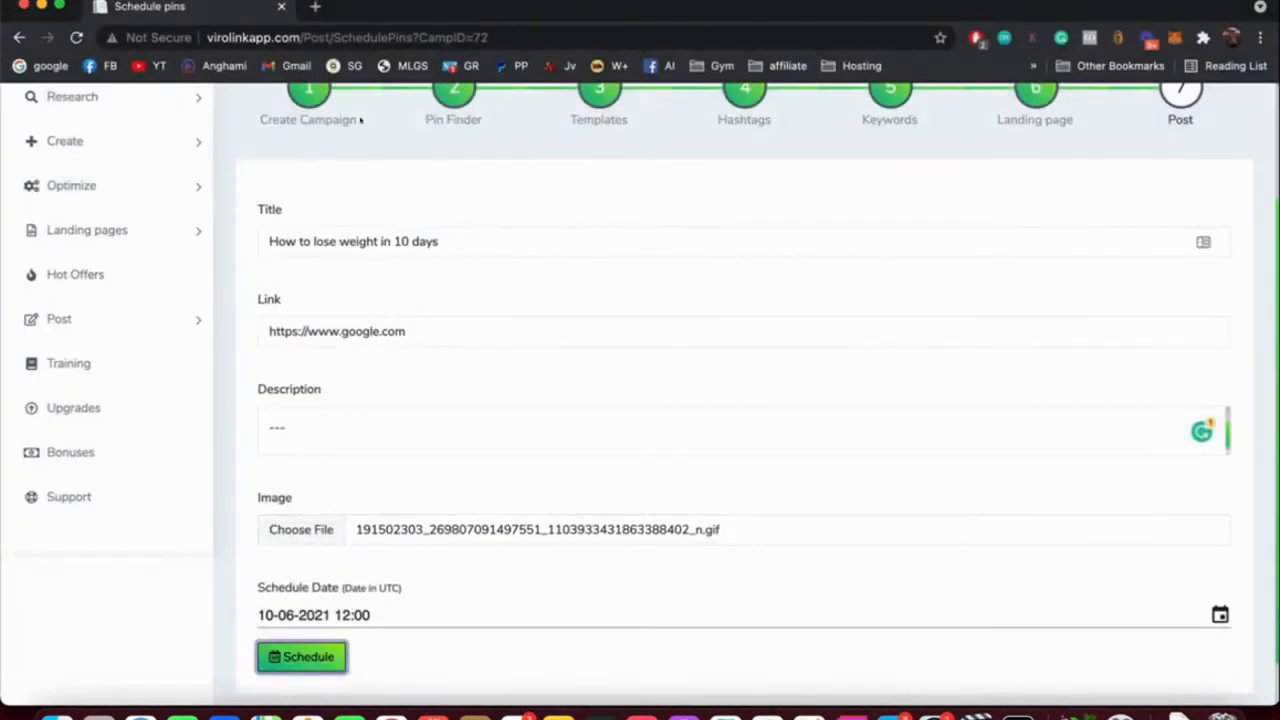
key("Return")
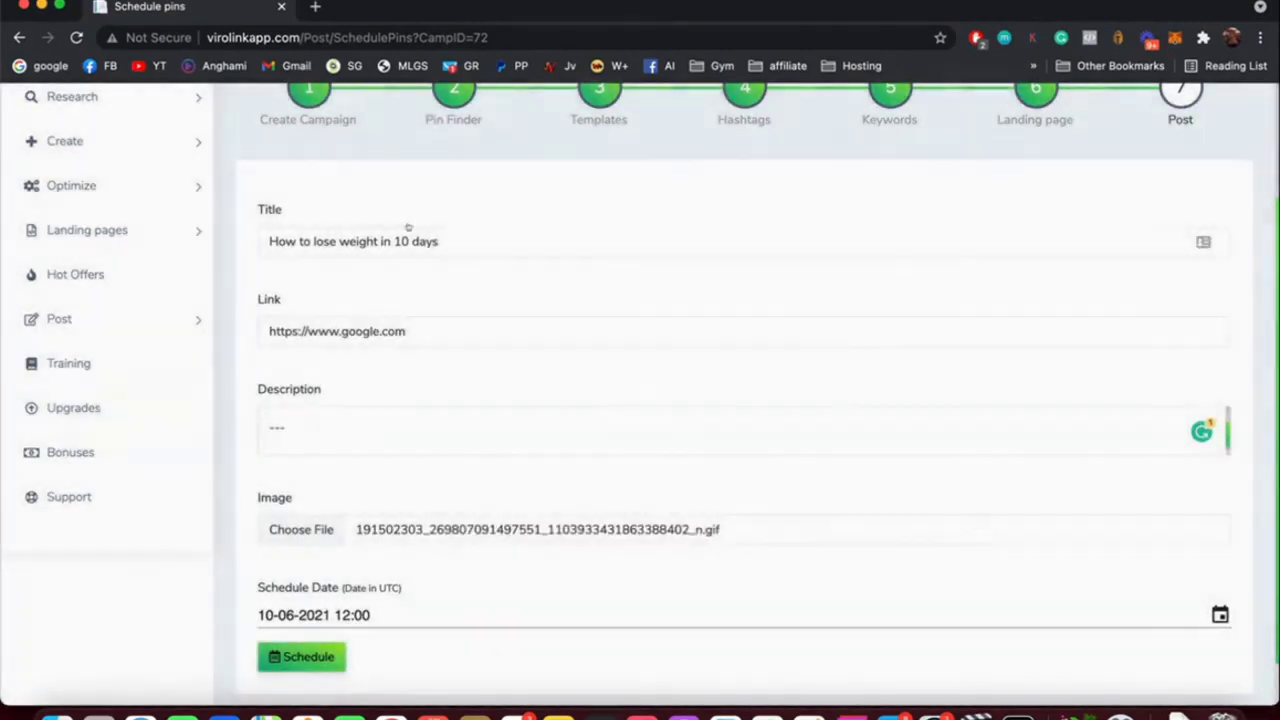
scroll(253, 178, "up", 3)
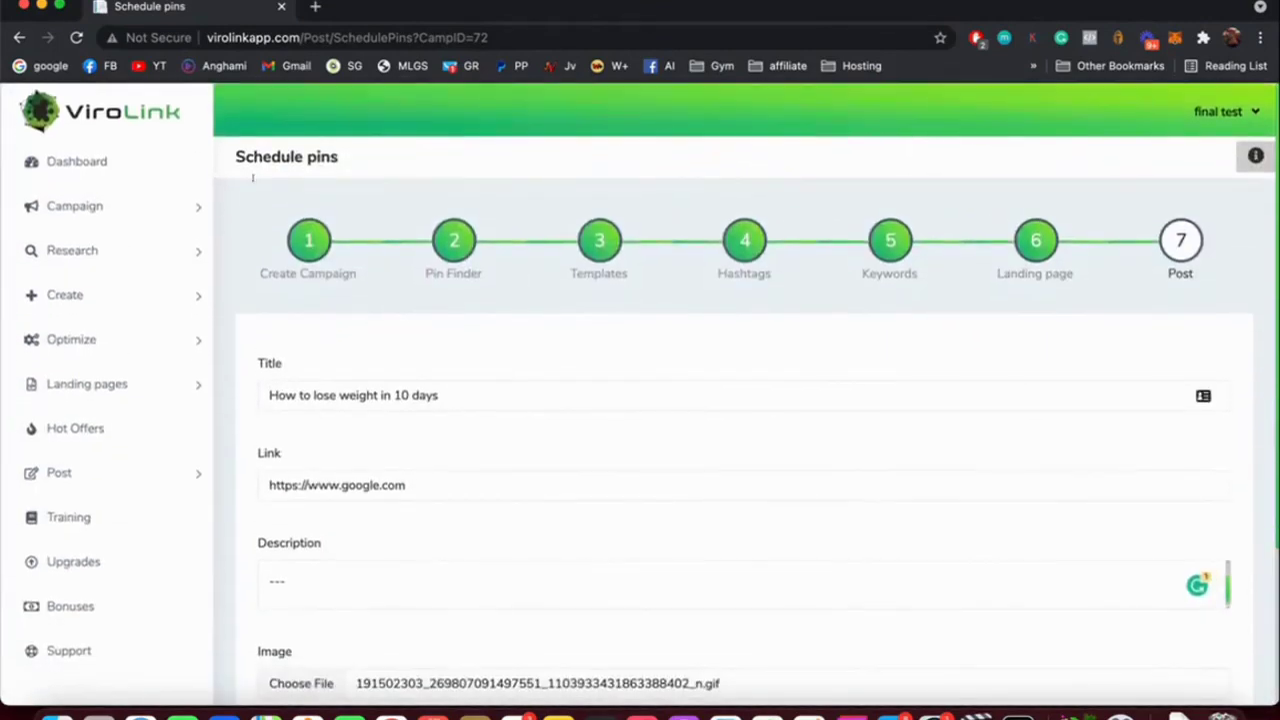
scroll(253, 178, "down", 4)
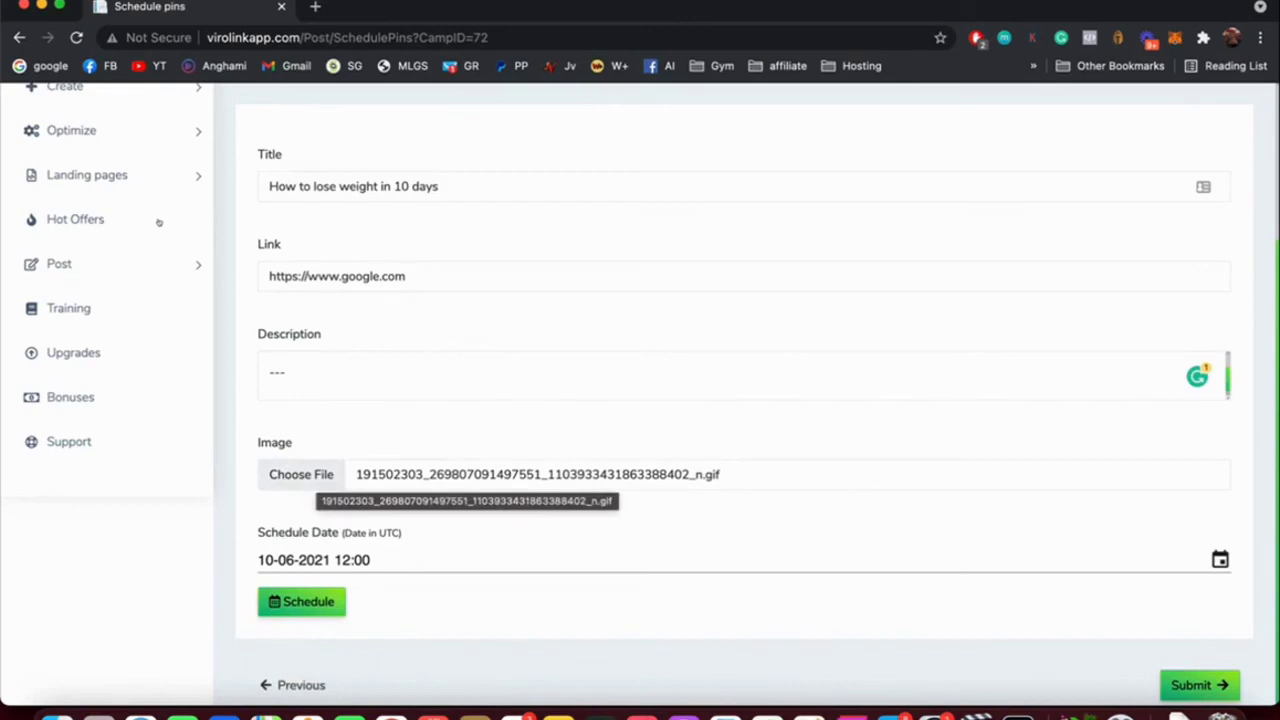
scroll(158, 222, "up", 4)
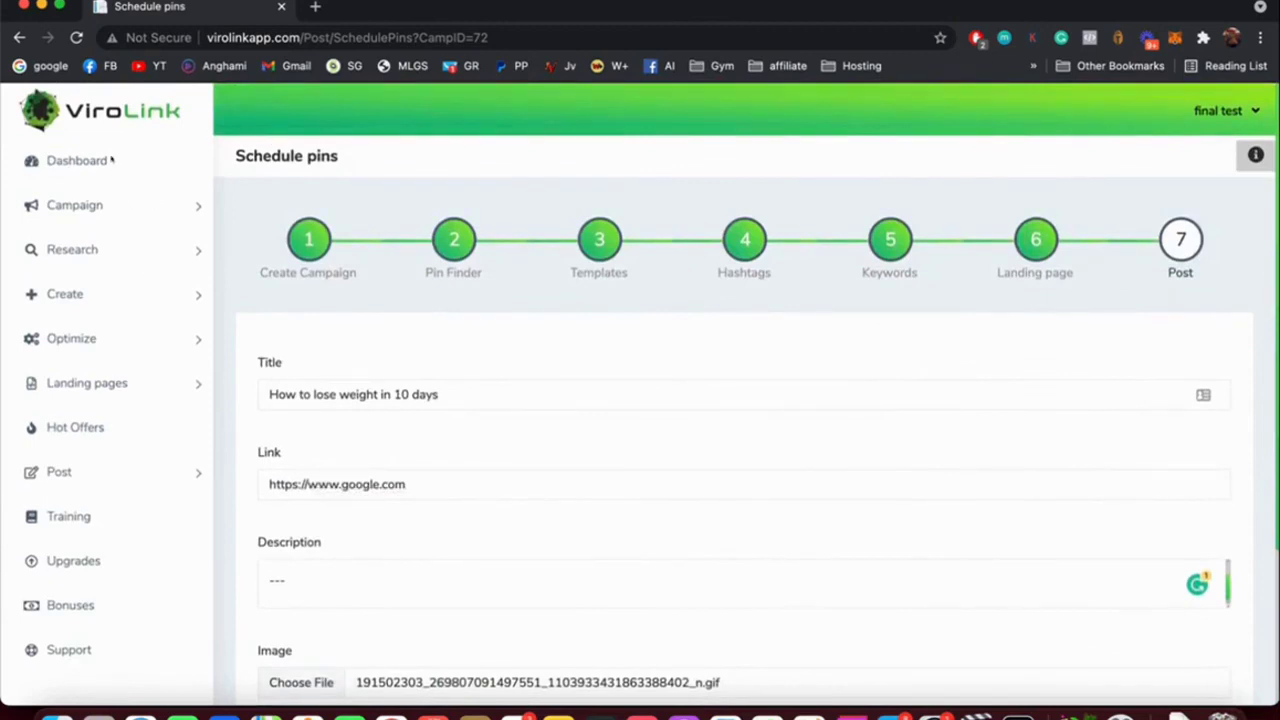
Go to Post > Schedule pins setup in the sidebar, briefly expanding Create first.
left_click(65, 294)
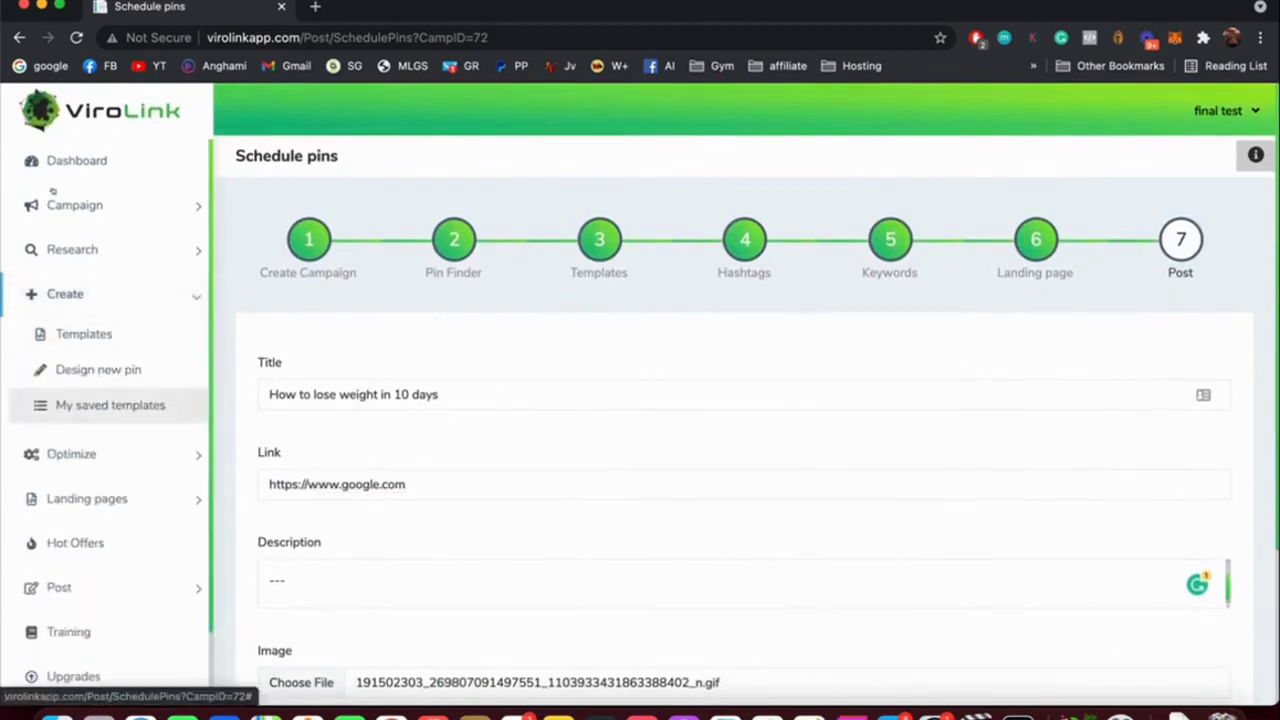
left_click(65, 294)
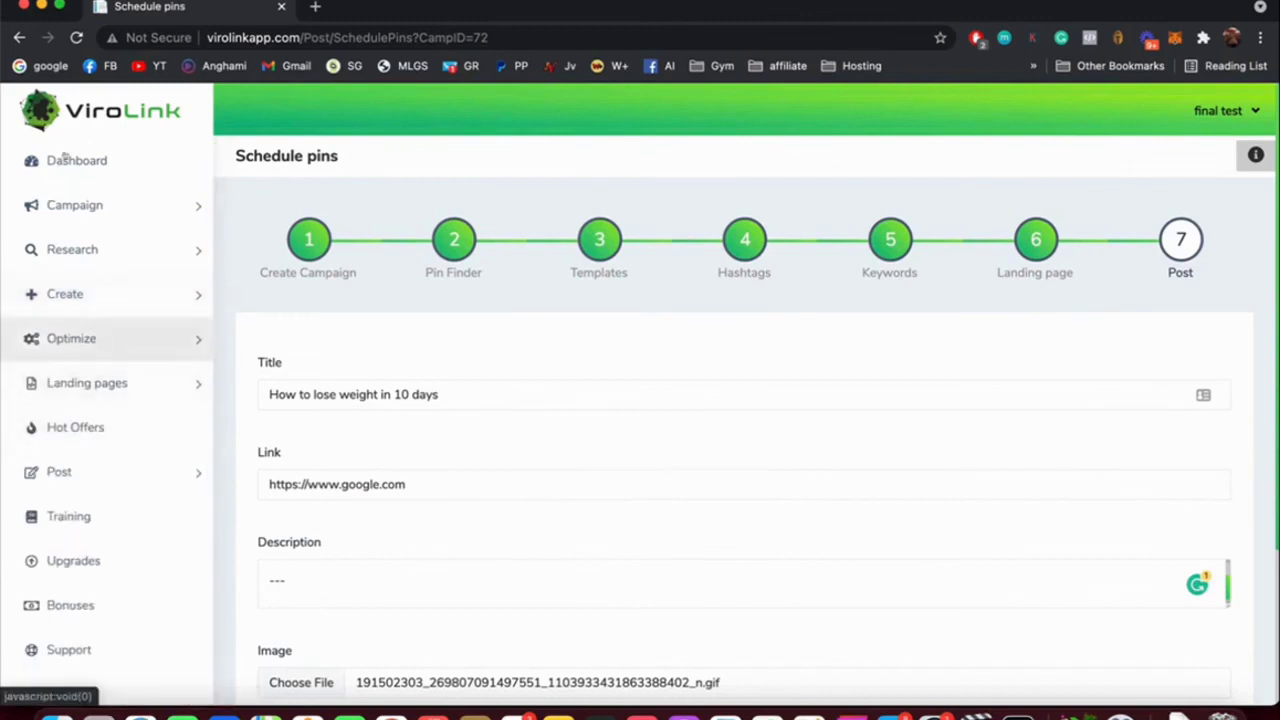
left_click(59, 471)
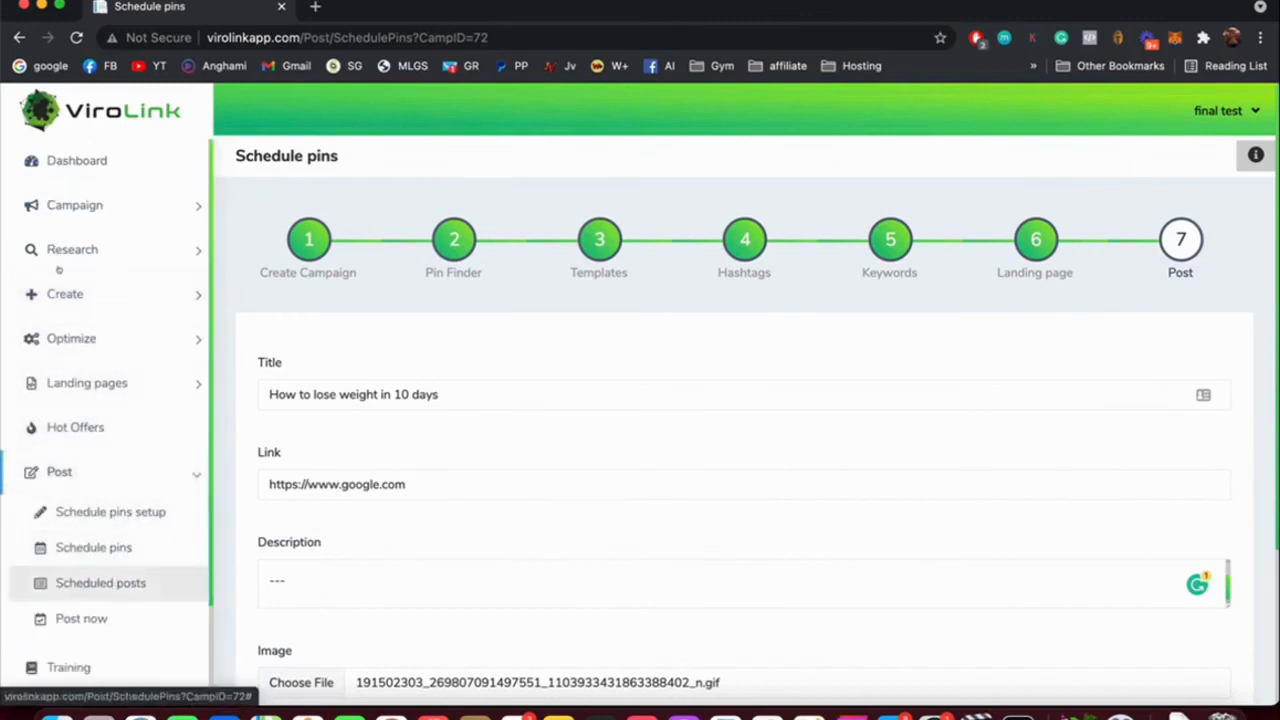
left_click(110, 512)
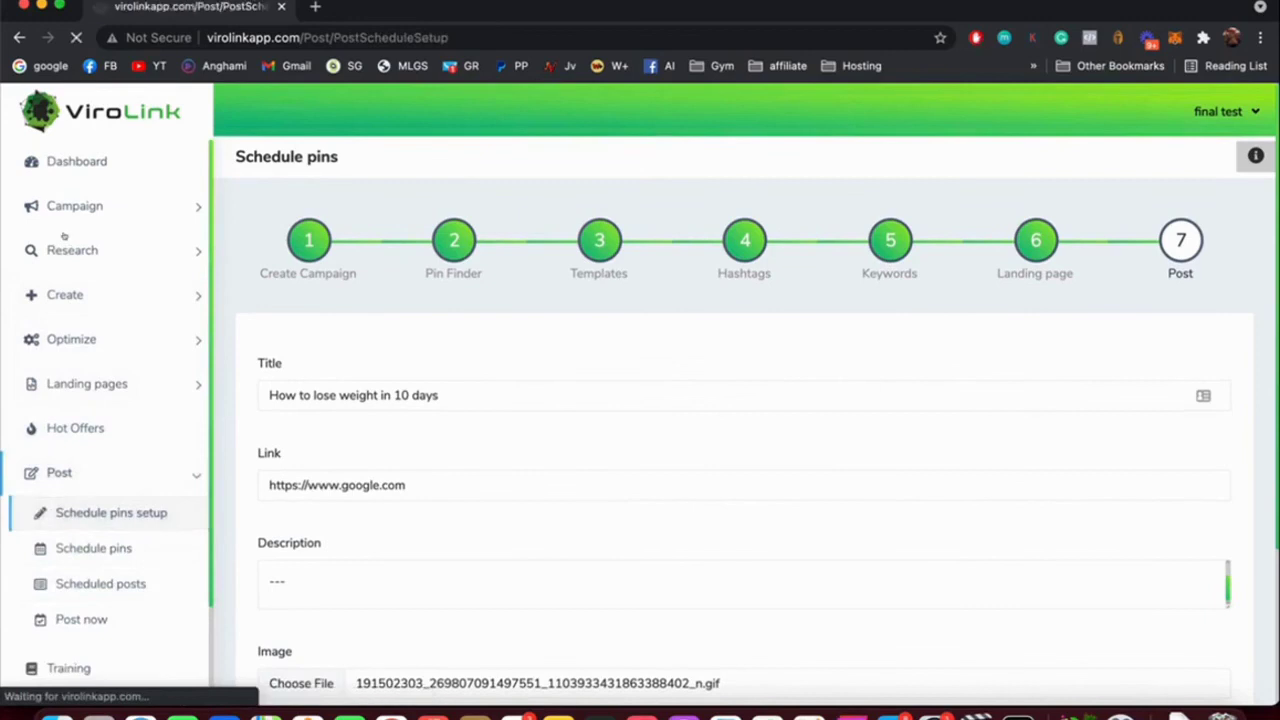